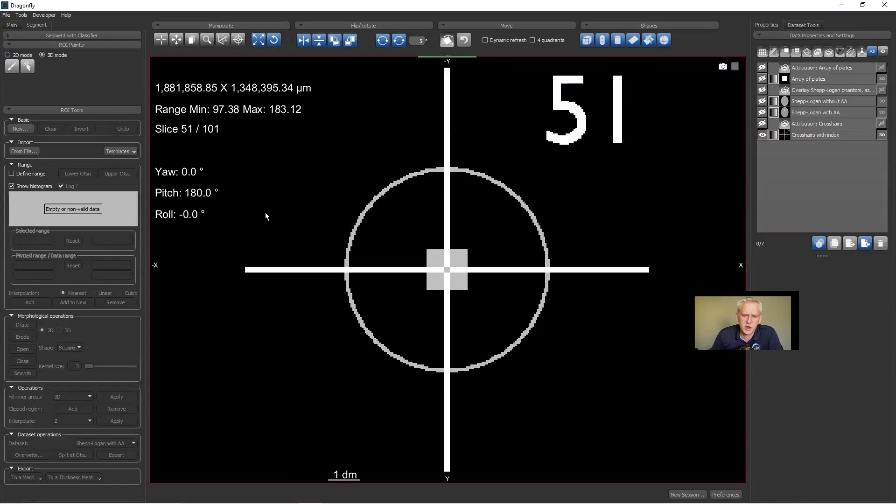
Browse the Crosshairs with index dataset to slice 19 in the four-view layout and reposition the slice planes with the Track tool.
double_click(274, 197)
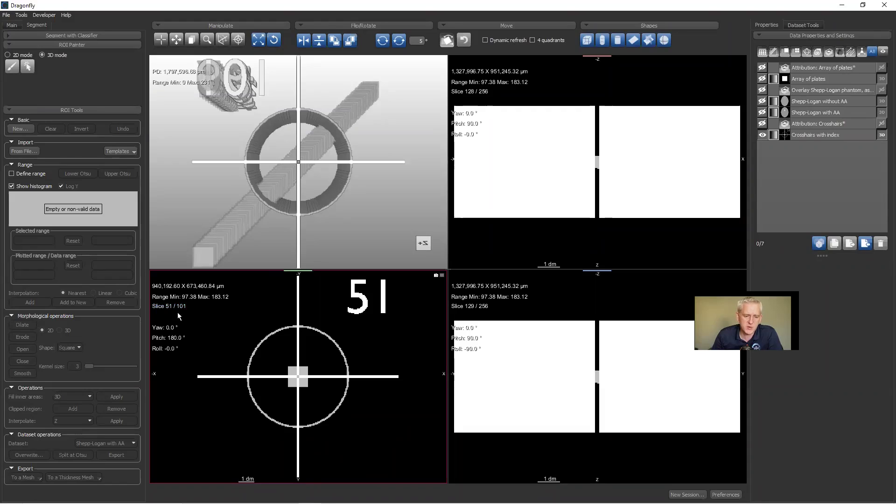
left_click_drag(169, 306, 179, 379)
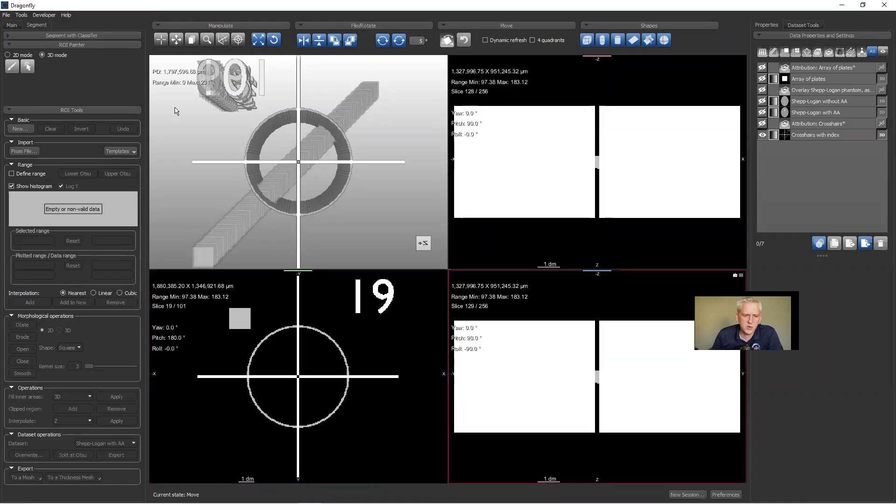
left_click(161, 40)
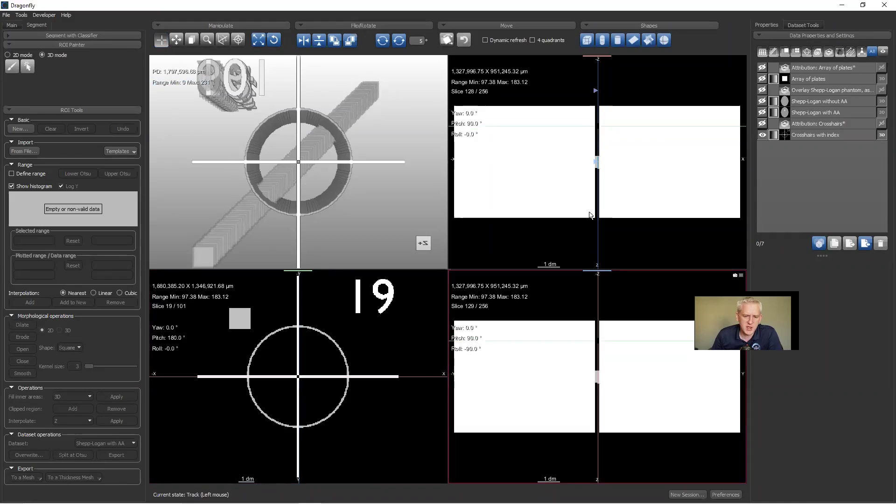
left_click_drag(421, 376, 422, 349)
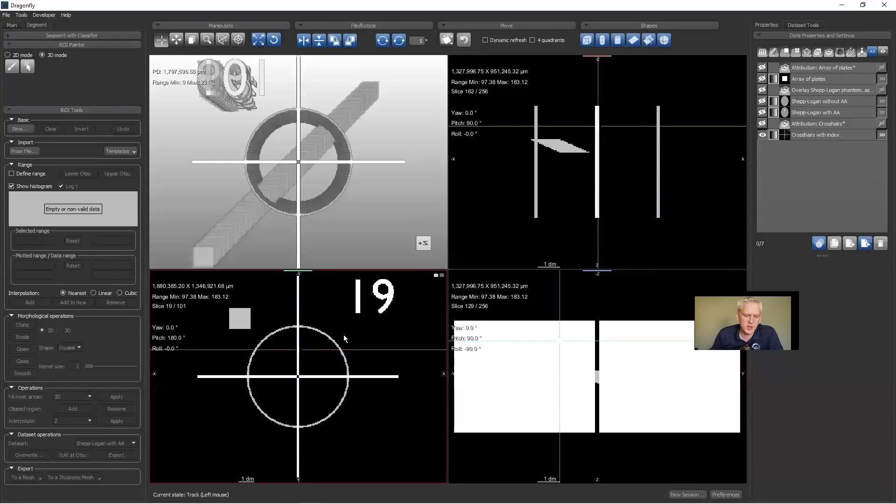
left_click_drag(347, 350, 368, 403)
Enlarge the XY view and briefly display the Attribution: Crosshairs overlay before hiding it again.
double_click(370, 401)
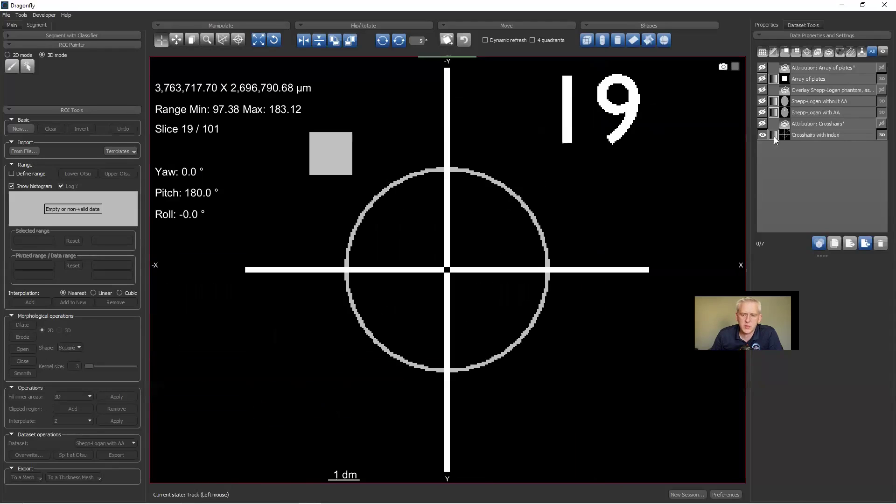
left_click(761, 123)
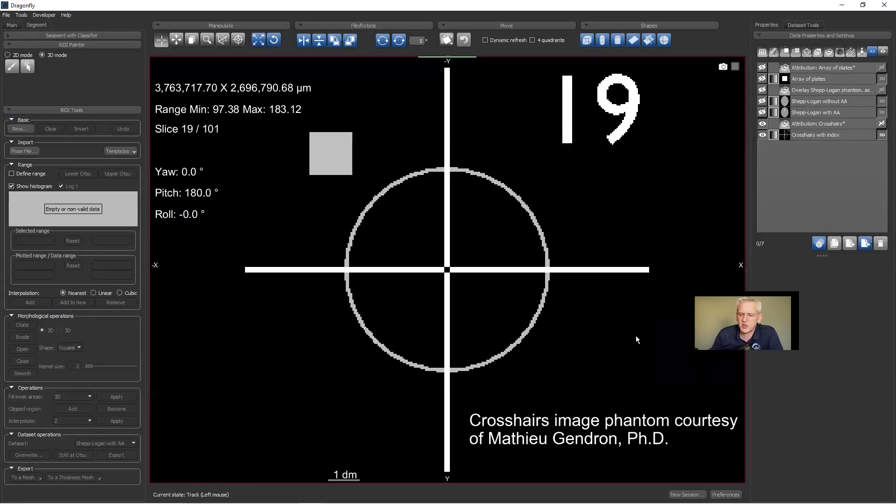
left_click(762, 124)
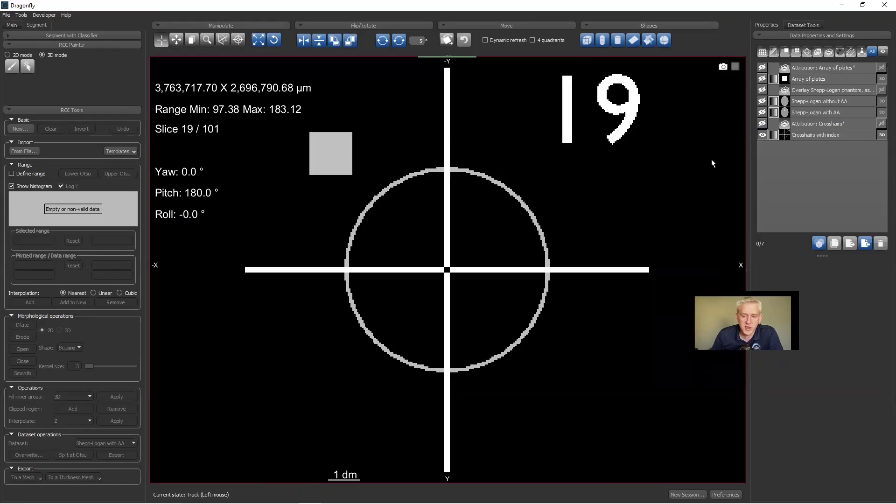
Hide Crosshairs with index and display the Shepp-Logan with AA dataset in the four-view layout.
left_click(762, 136)
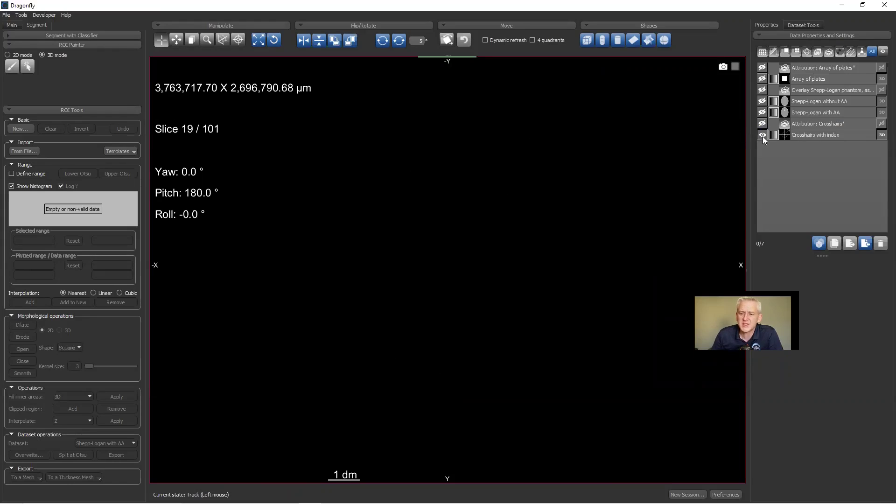
left_click(762, 113)
left_click(773, 113)
double_click(593, 180)
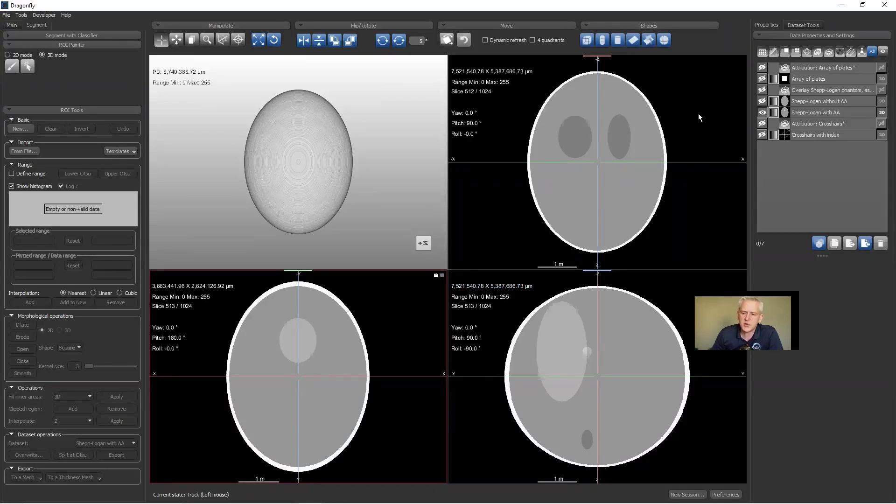
Show the Shepp-Logan phantom's overlay text in the enlarged XY view and browse to slice 383.
left_click(762, 90)
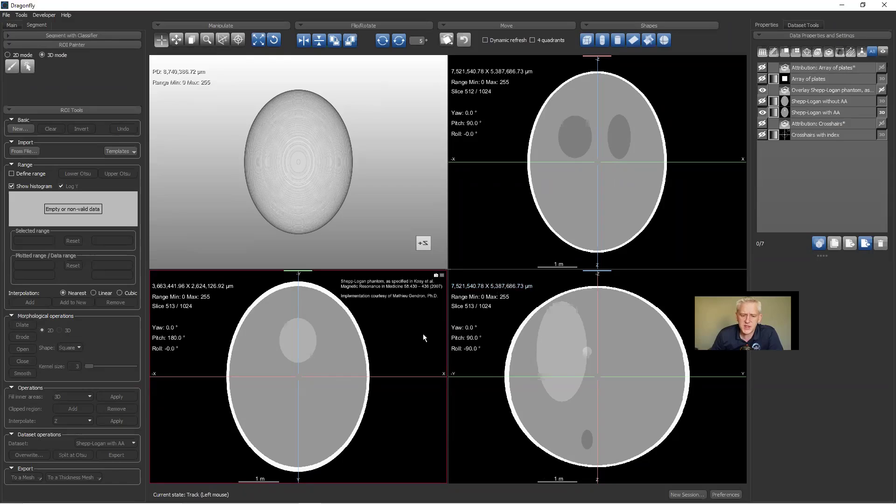
double_click(423, 334)
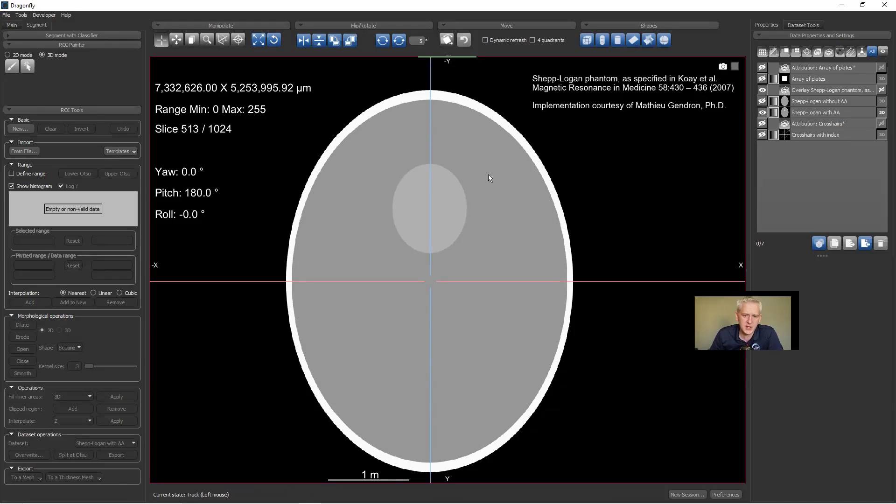
key("c")
left_click_drag(193, 131, 211, 435)
key("t")
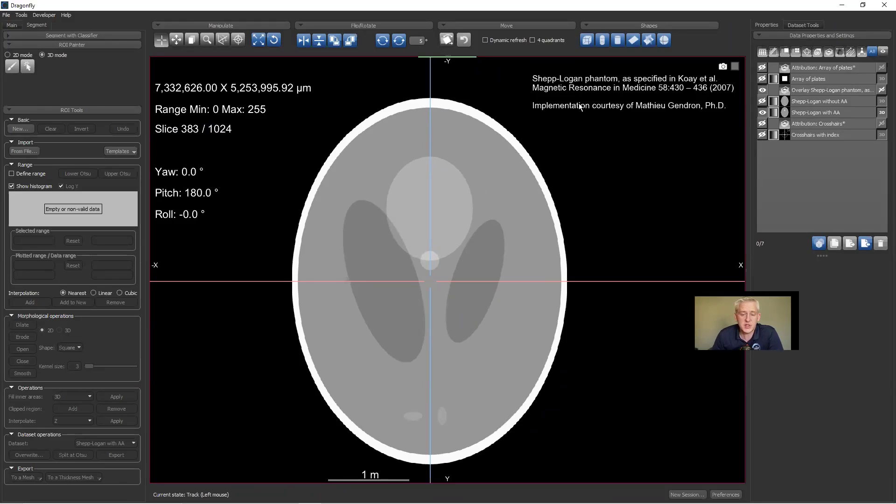
Hide the Shepp-Logan with AA dataset and its overlay, and display Array of plates in the four-view layout.
left_click(762, 113)
left_click(762, 90)
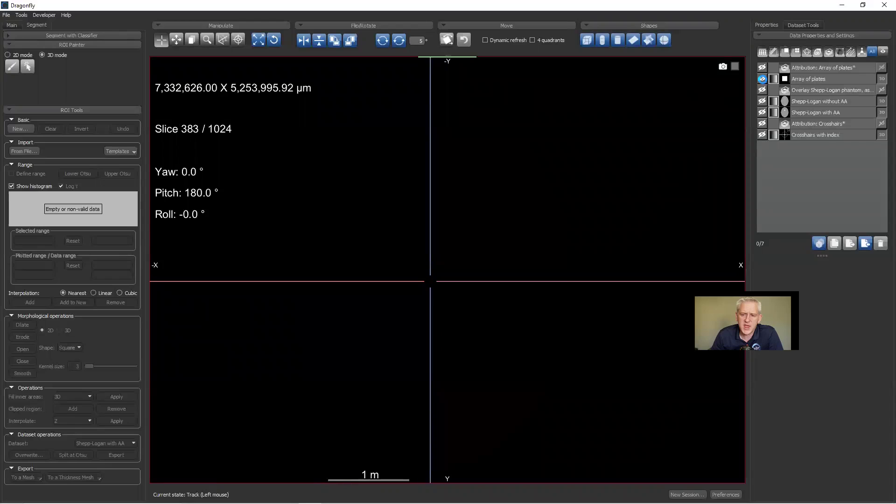
left_click(762, 79)
double_click(528, 224)
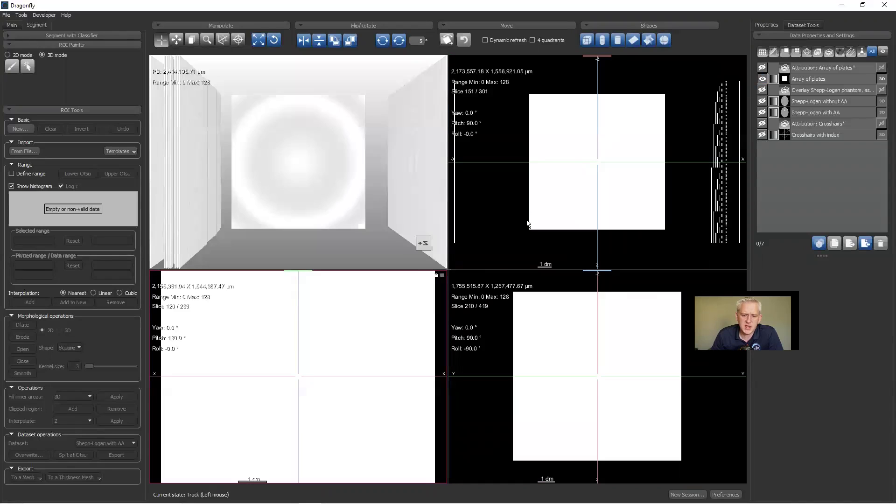
Examine the array of plates from several angles and distances in the enlarged 3D view, and return to the four-view layout.
left_click_drag(340, 199, 290, 146)
double_click(288, 147)
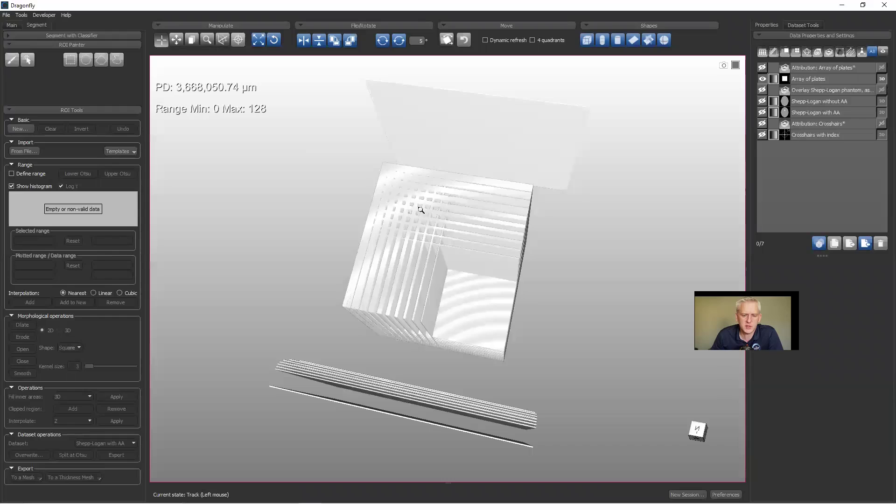
scroll(420, 210, "up", 2)
scroll(269, 272, "up", 2)
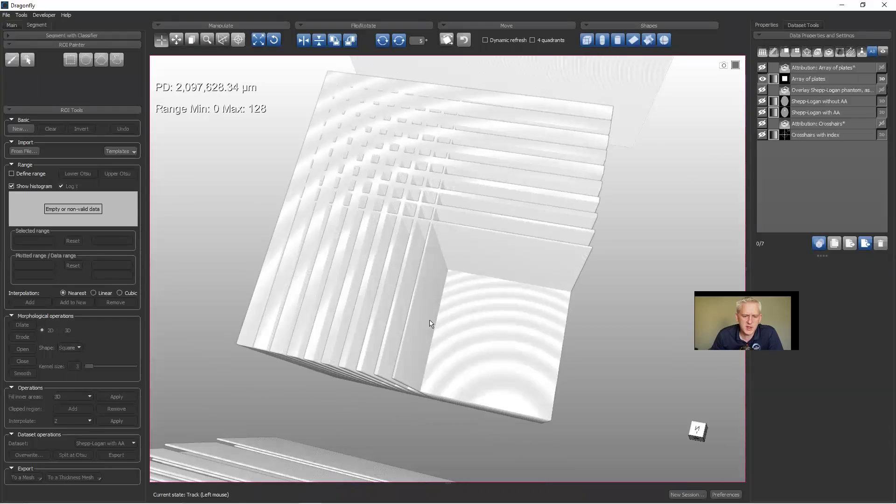
scroll(480, 356, "down", 2)
left_click_drag(474, 266, 315, 355)
scroll(266, 327, "up", 2)
scroll(316, 355, "up", 1)
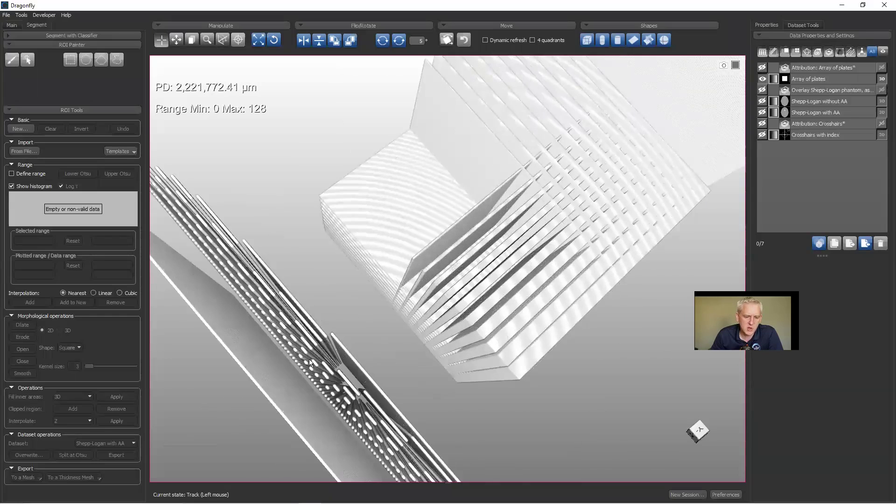
scroll(420, 341, "down", 3)
left_click_drag(391, 378, 451, 299)
double_click(451, 299)
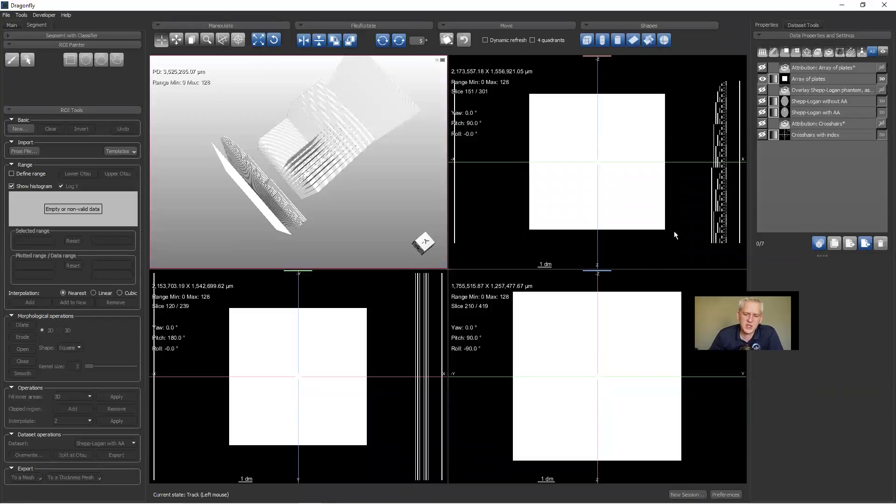
Display the Crosshairs with index dataset instead of Array of plates and enlarge its XY view.
left_click(765, 89)
left_click(762, 134)
double_click(364, 337)
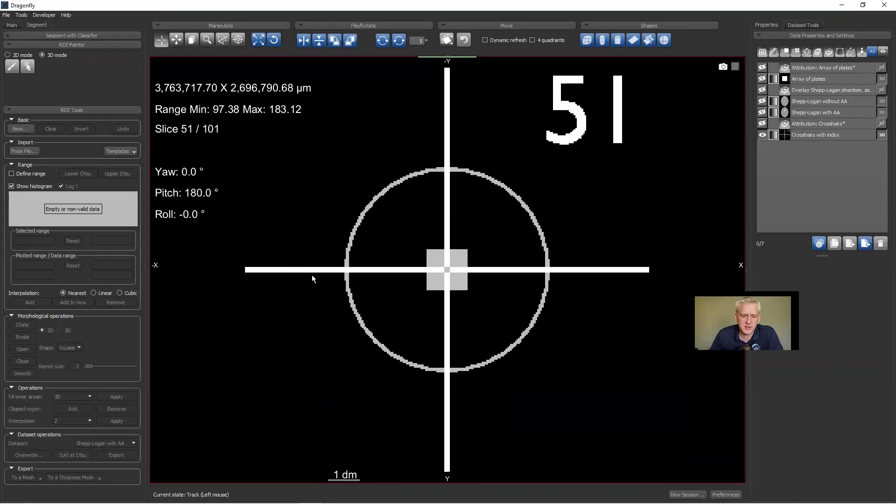
Probe the voxel values of the central square, the background, the ring and the vertical crosshair bar in slice 51.
left_click(11, 26)
left_click(14, 95)
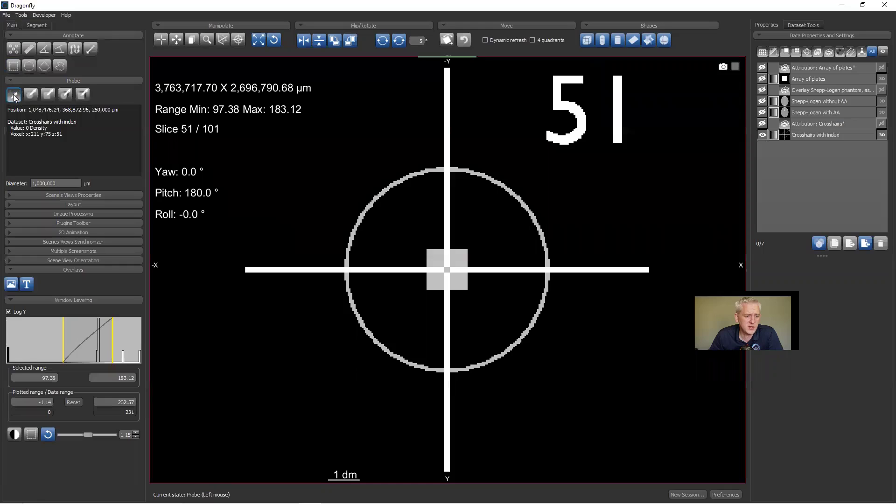
left_click(21, 79)
left_click(53, 81)
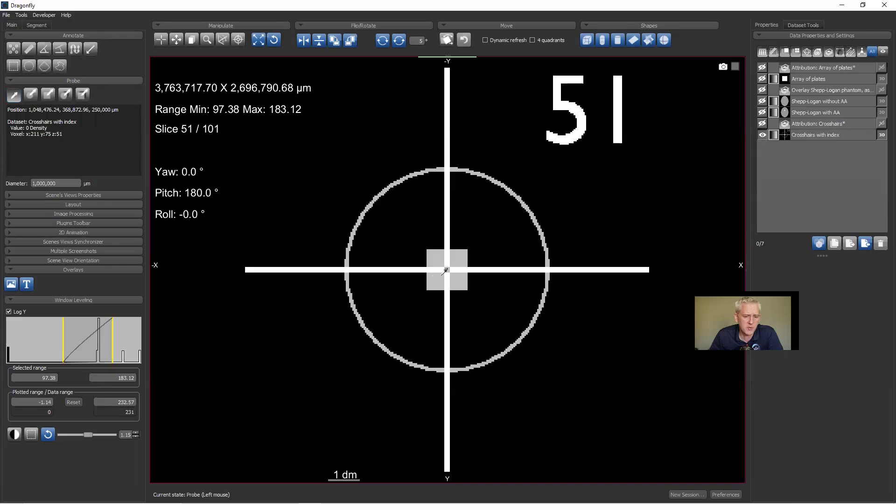
left_click_drag(440, 256, 437, 258)
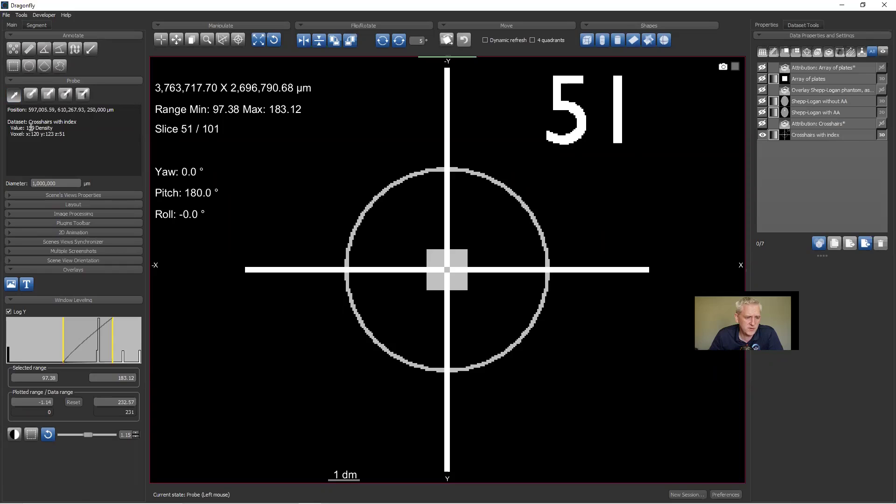
left_click_drag(308, 214, 357, 175)
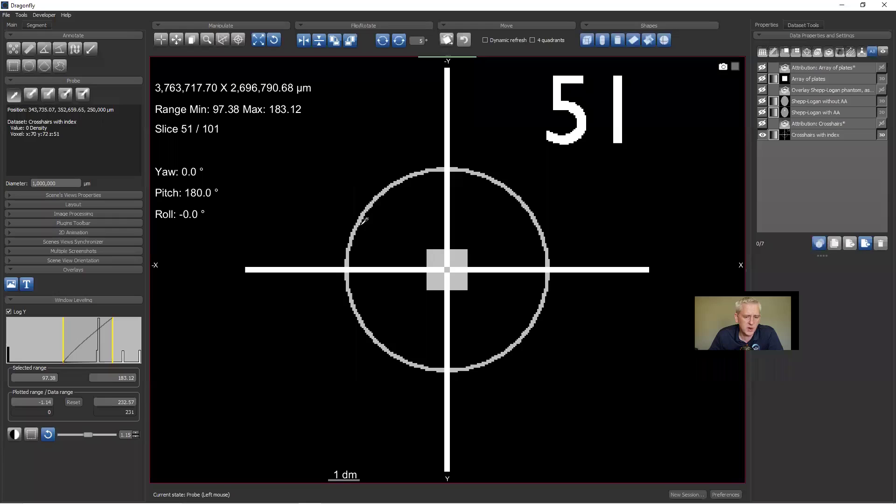
left_click_drag(363, 216, 363, 217)
left_click_drag(450, 124, 449, 136)
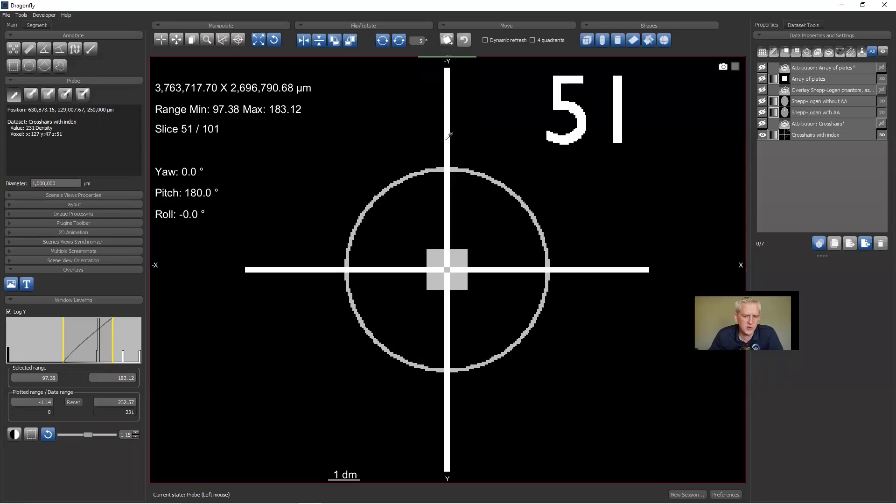
Narrow the window leveling range to about 135.19–161.95, and reset it to the full data range.
left_click_drag(547, 366, 82, 341)
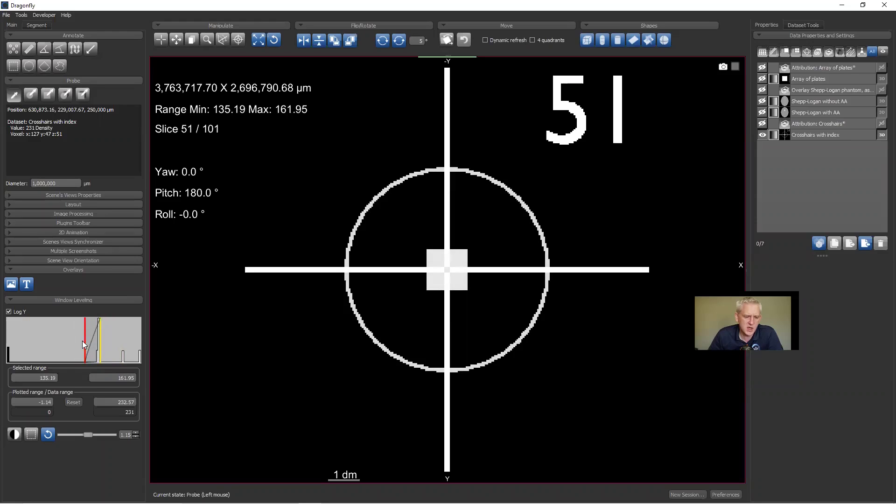
left_click(48, 434)
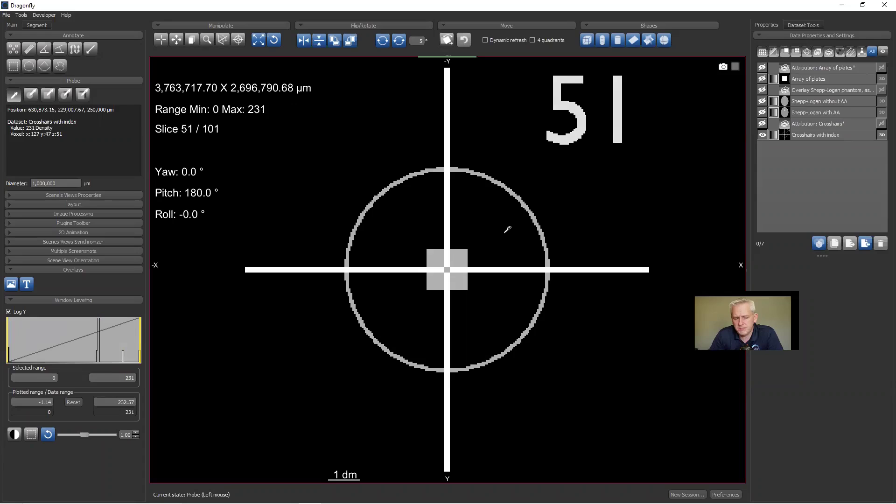
Open the dataset converter for Crosshairs with index.
left_click(808, 135)
right_click(809, 135)
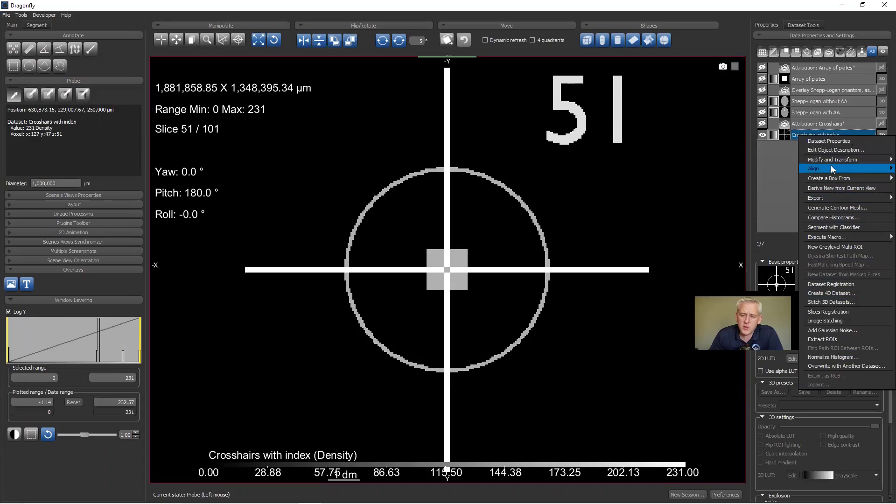
mouse_move(831, 162)
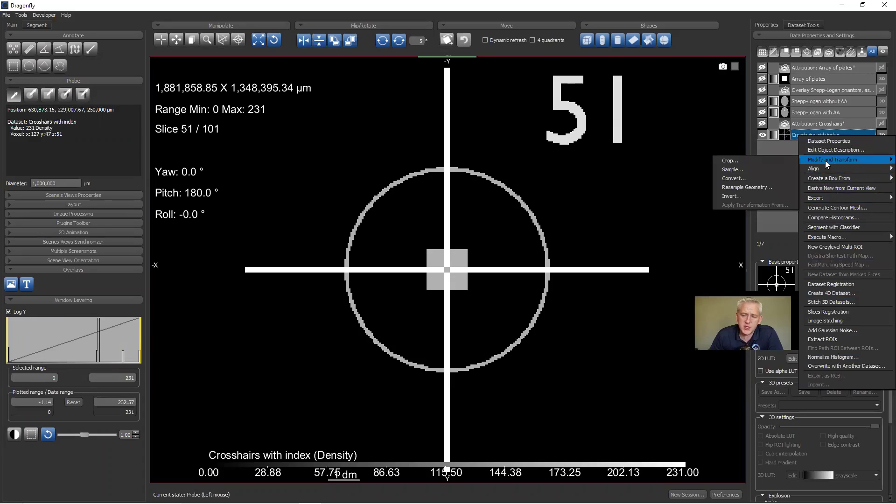
left_click(747, 178)
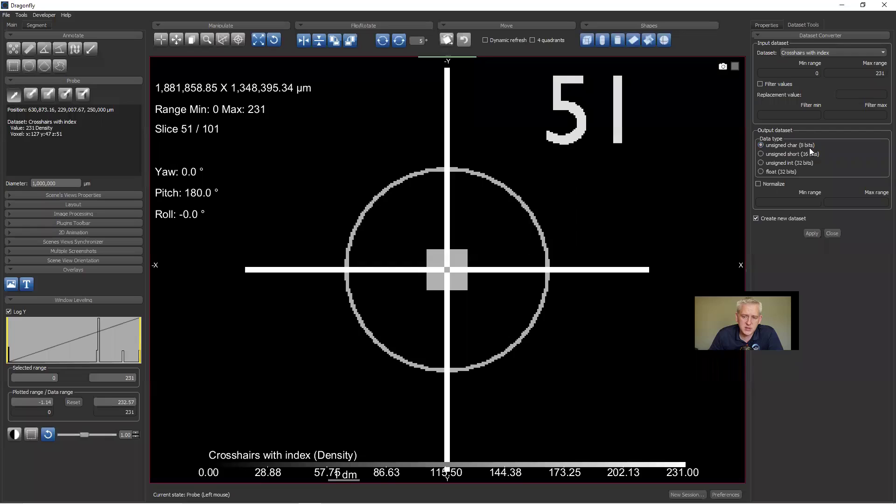
Check the data type of Crosshairs with index in its basic properties.
left_click(768, 26)
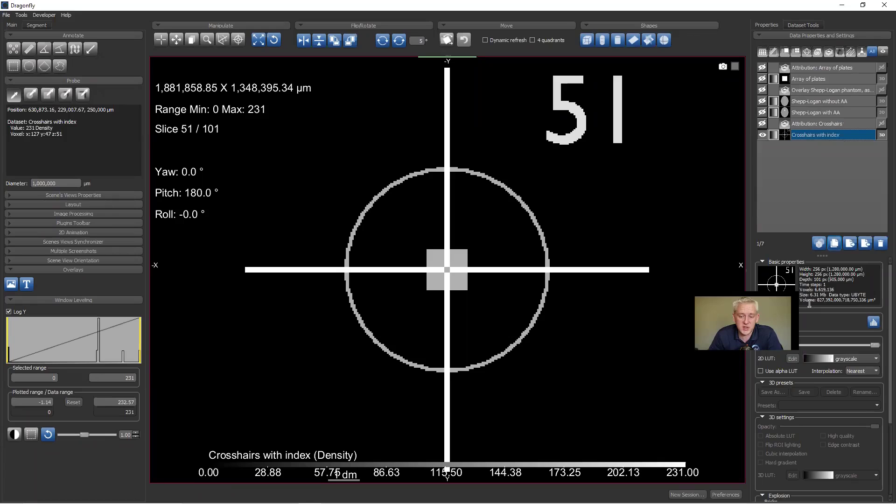
left_click(815, 135)
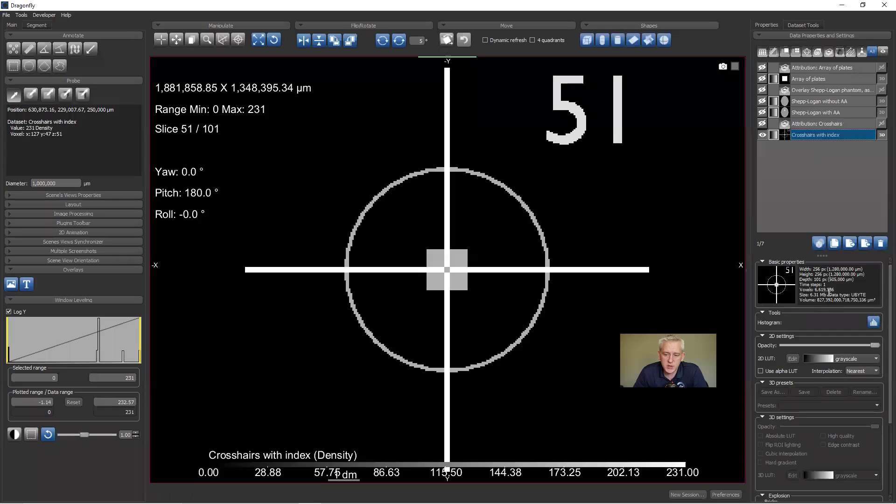
left_click_drag(851, 295, 866, 295)
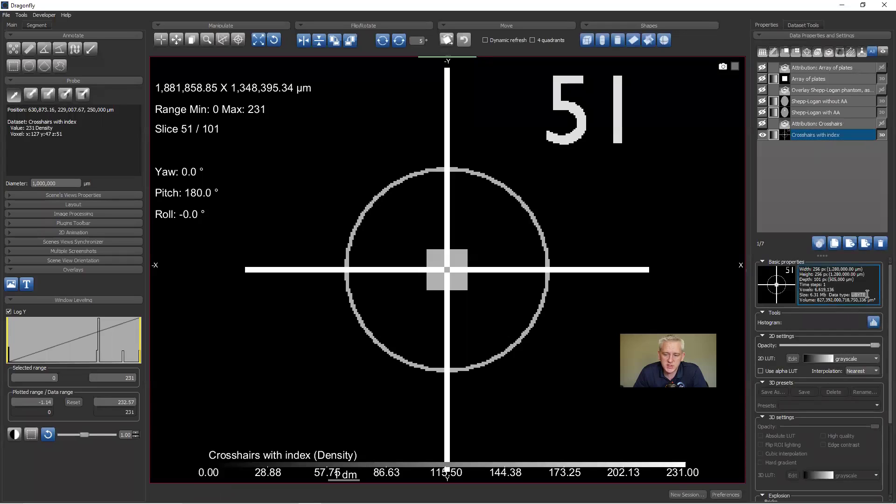
Set the converter's output data type to float (32 bits) and enable Normalize.
left_click(814, 123, "ctrl")
left_click(803, 26)
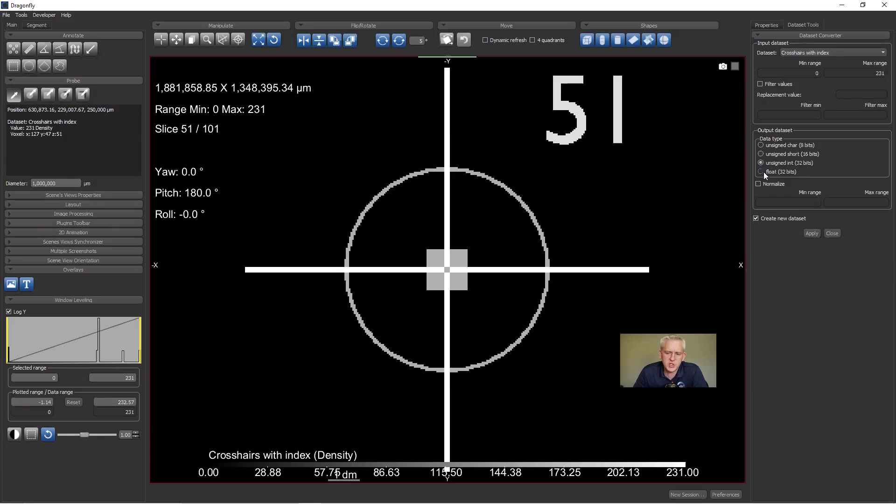
left_click(758, 184)
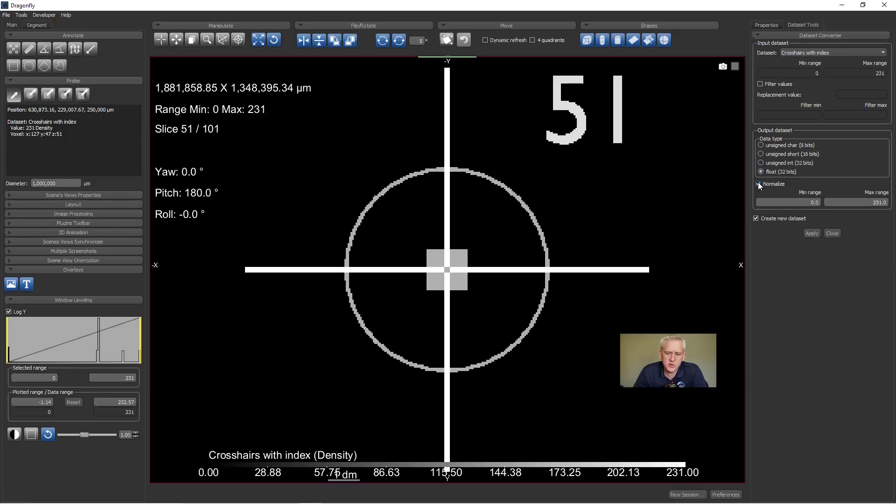
Clear the maximum value of the float output's normalized range.
left_click(809, 205)
left_click(866, 203)
left_click_drag(865, 203, 885, 203)
key("BackSpace")
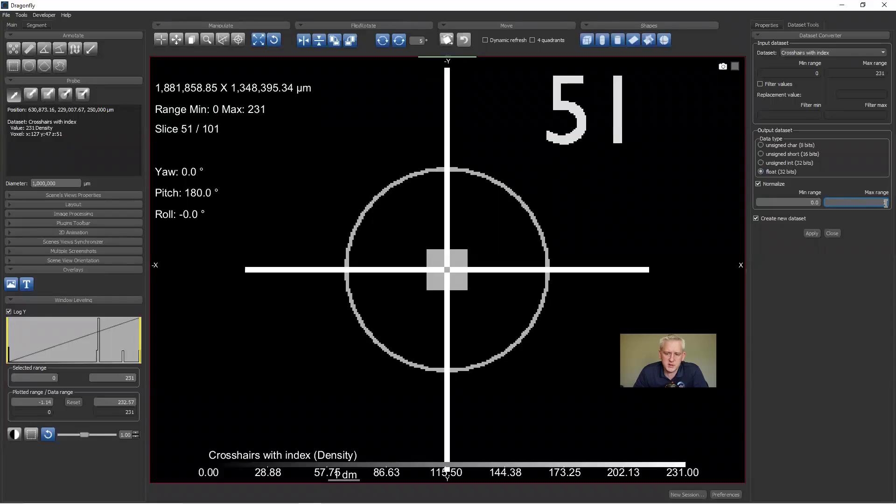
Convert Crosshairs with index to a new normalized unsigned short (16 bits) dataset with range 0.0–65535.0, and show it in the view.
left_click(777, 154)
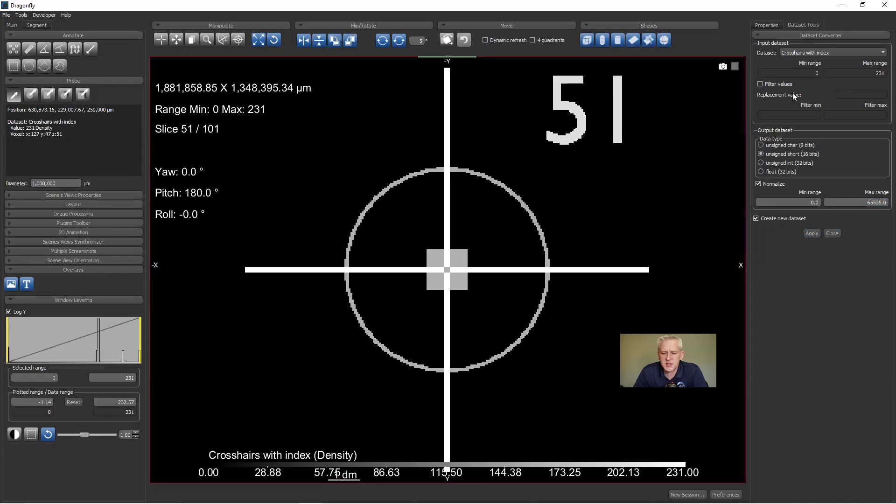
left_click(767, 27)
left_click(763, 68)
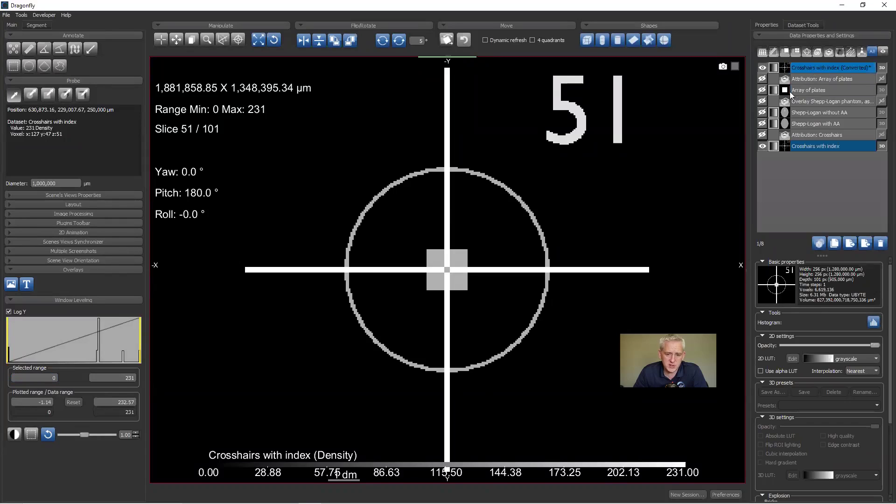
Select the converted dataset and compare its voxel values with the original by probing the horizontal crosshair, central square and background.
left_click(814, 67)
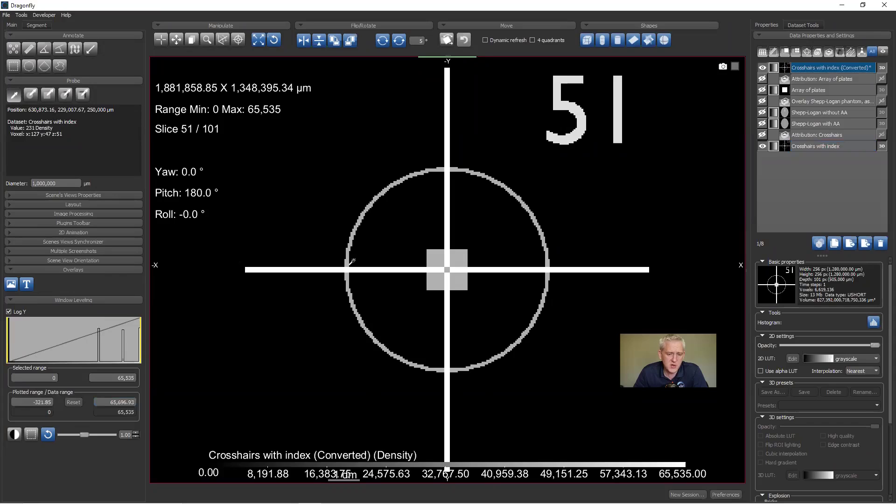
left_click_drag(346, 266, 335, 267)
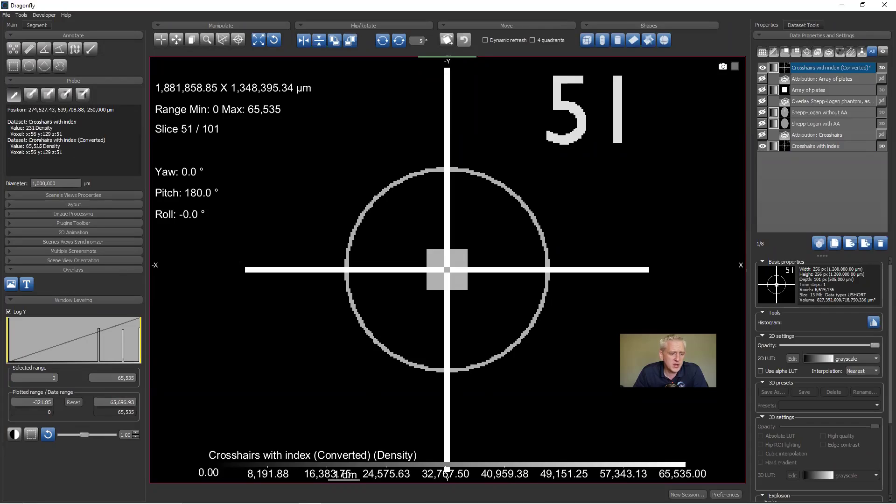
left_click(437, 255)
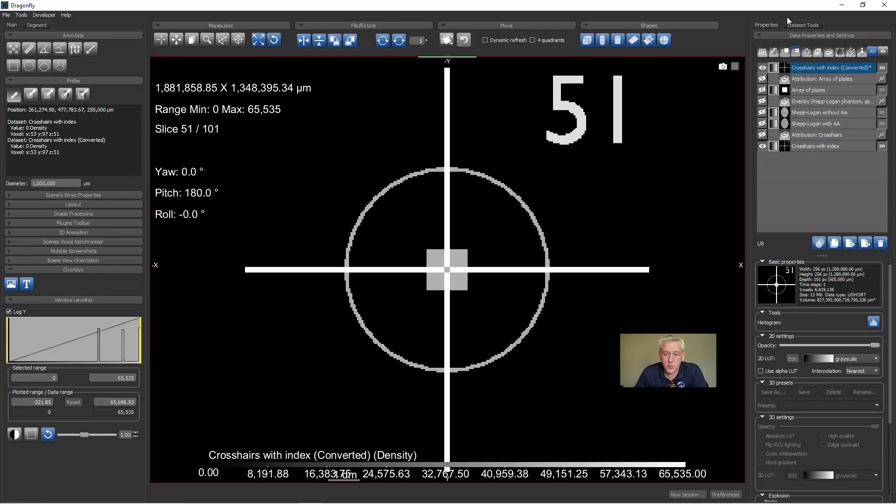
Close the dataset converter and return to the list of datasets.
left_click(804, 25)
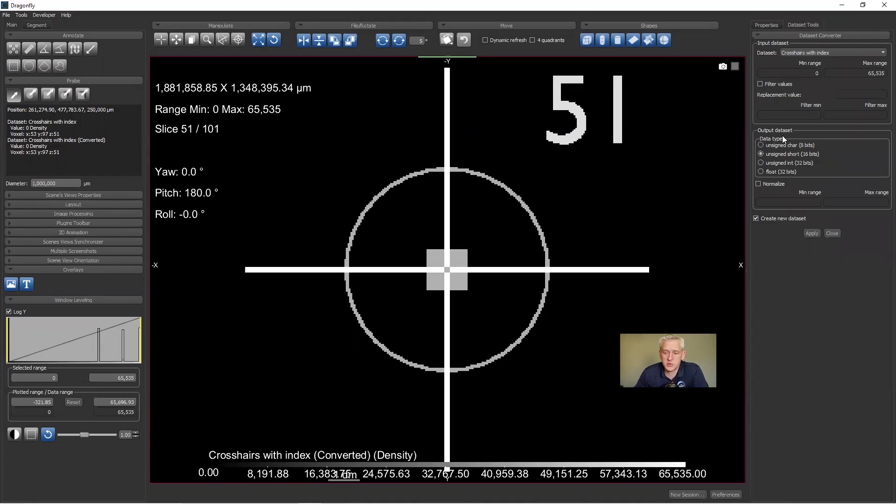
left_click(833, 233)
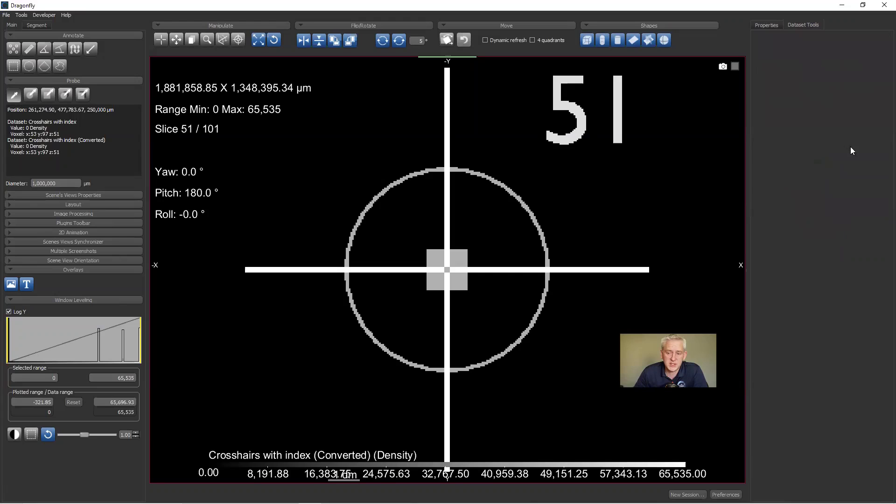
left_click(765, 26)
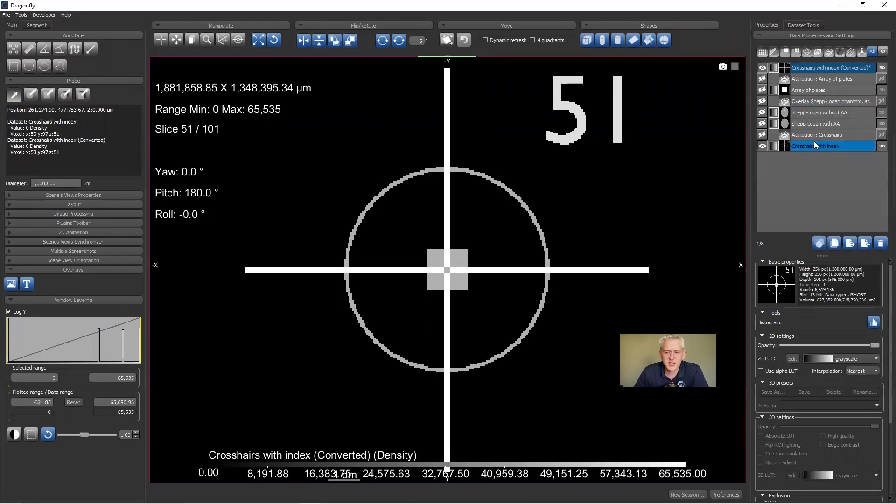
Delete the converted Crosshairs with index dataset.
left_click(835, 113)
left_click(812, 70)
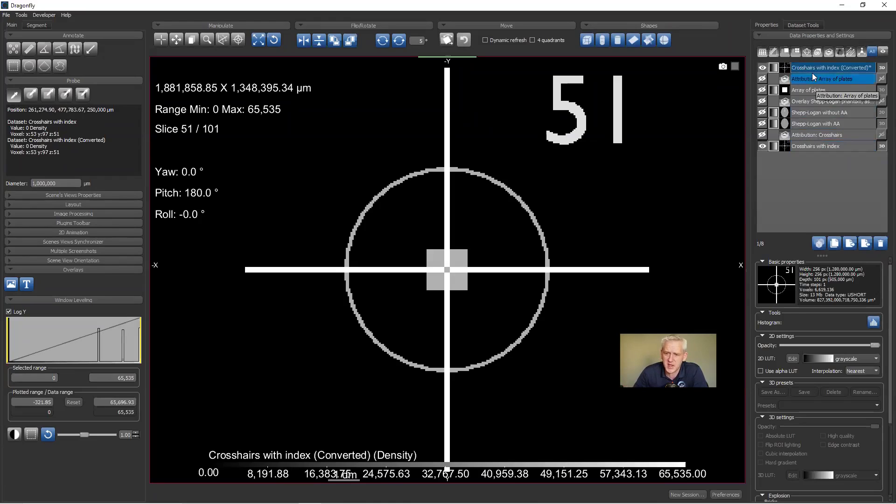
left_click(880, 243)
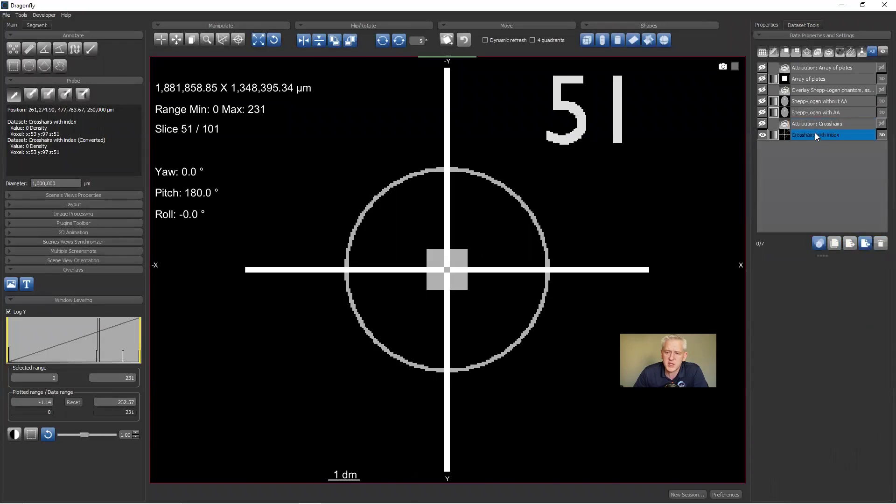
Open the dataset inverter for Crosshairs with index.
left_click(814, 134)
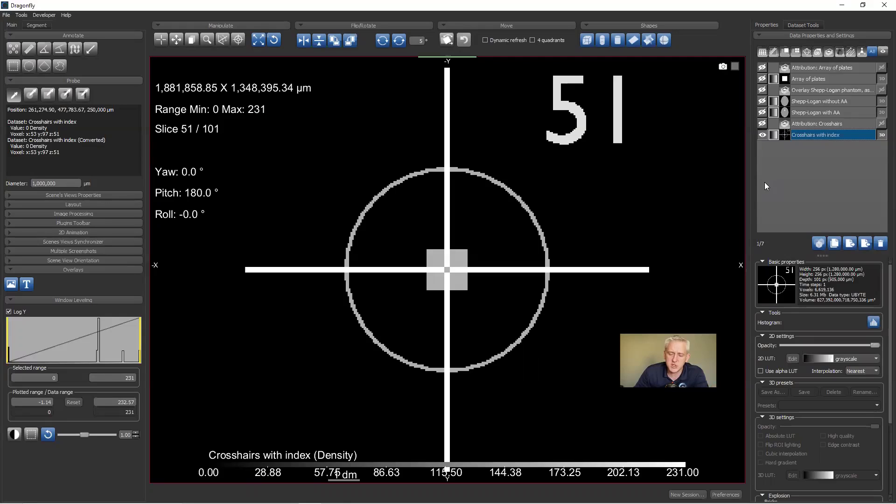
right_click(802, 136)
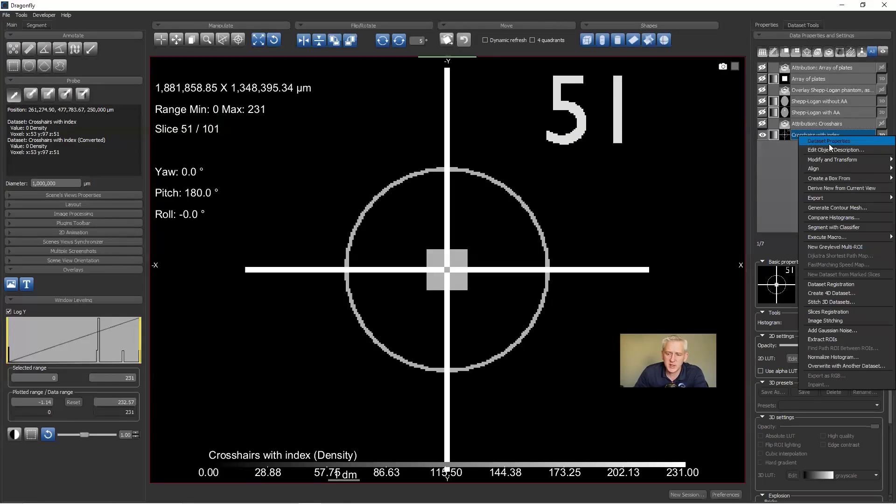
mouse_move(839, 160)
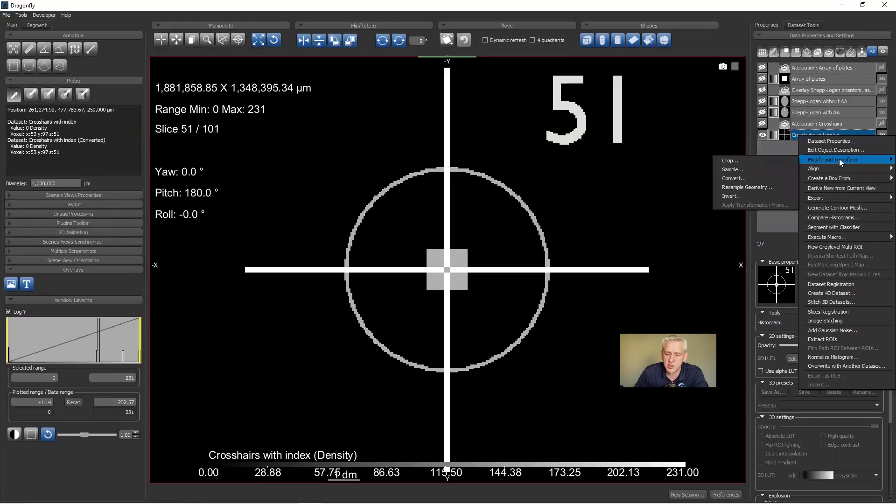
left_click(743, 197)
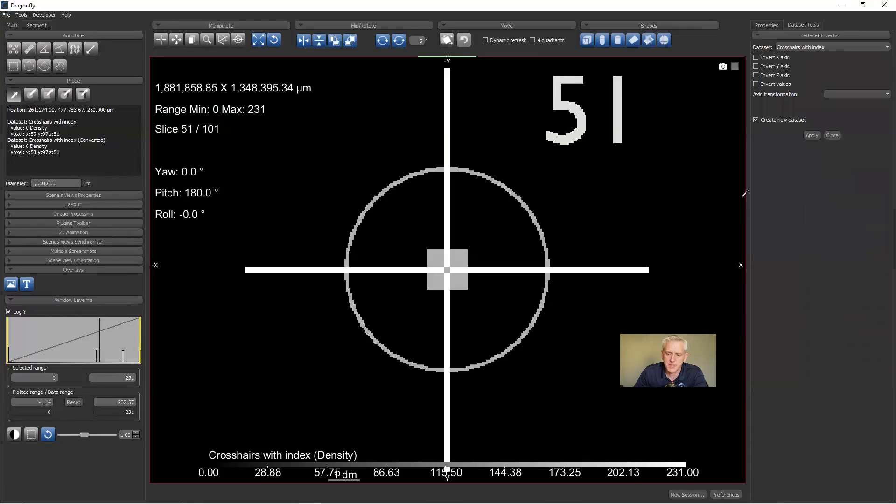
Invert the values of Crosshairs with index into a new dataset and show the inverted copy in the view.
left_click(811, 135)
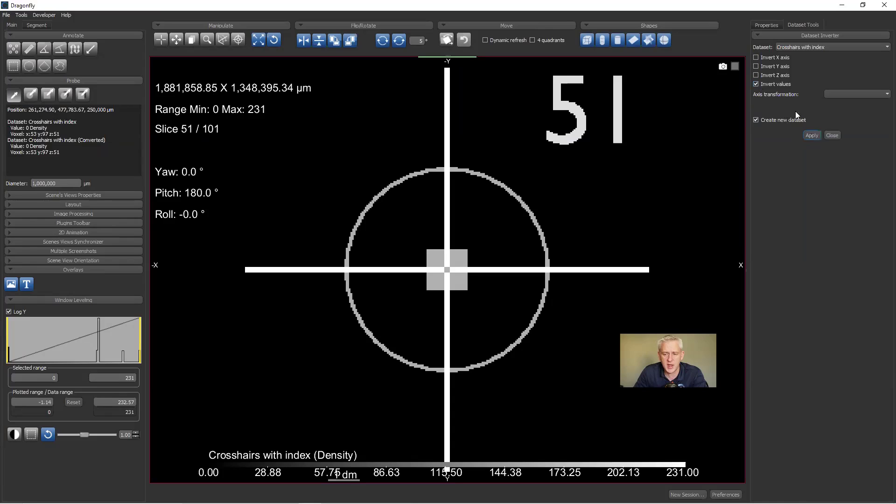
left_click(770, 25)
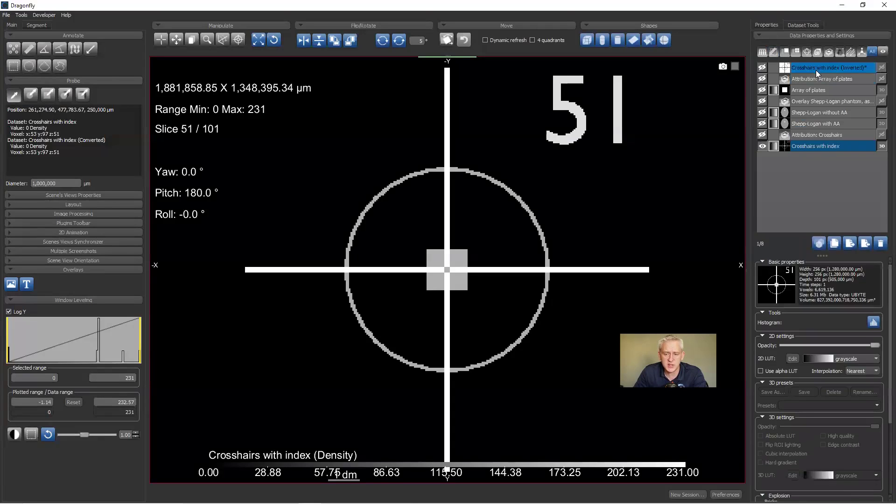
left_click(762, 68)
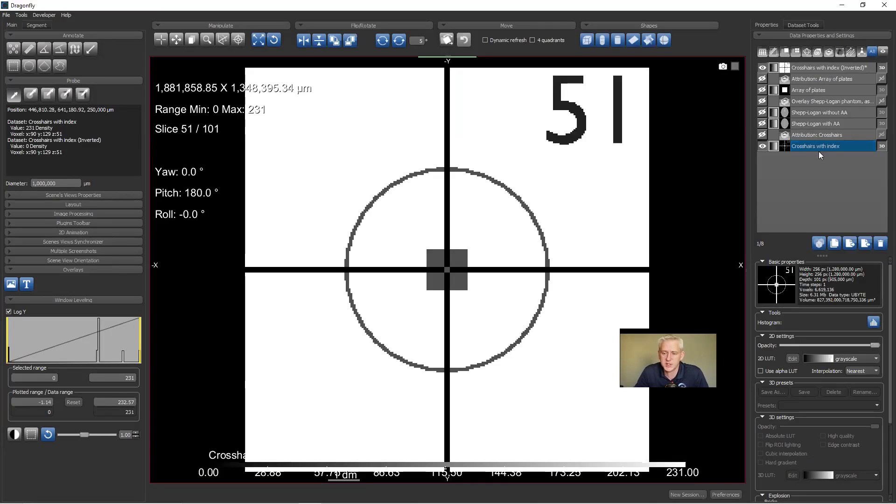
Delete the inverted copy of Crosshairs with index.
left_click(811, 69)
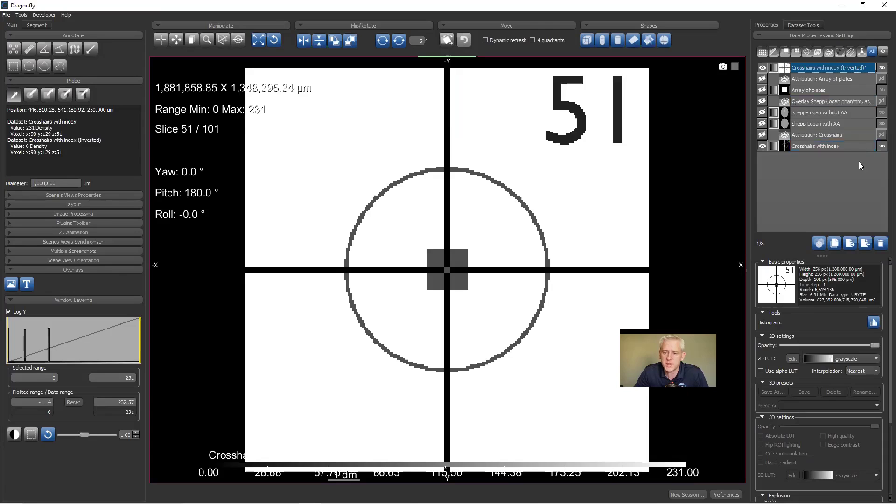
left_click(880, 243)
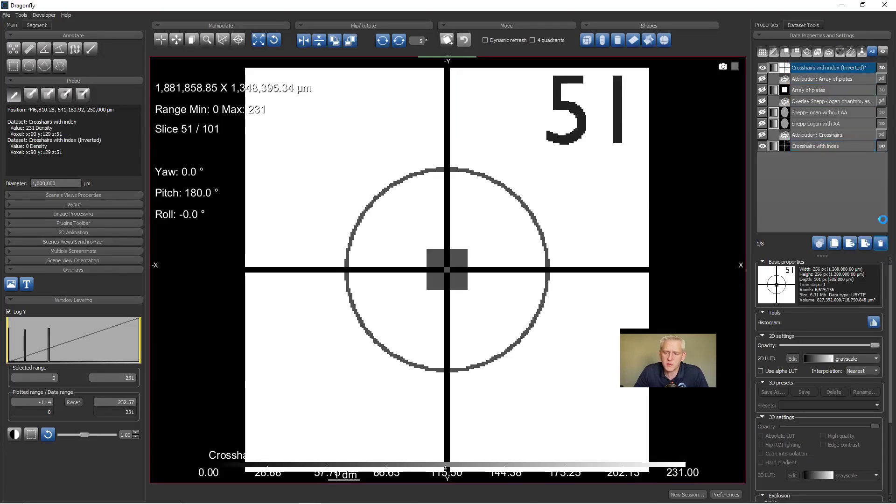
Disable Create new dataset, invert the values of Crosshairs with index in place, and apply the same inversion a second time.
left_click(794, 26)
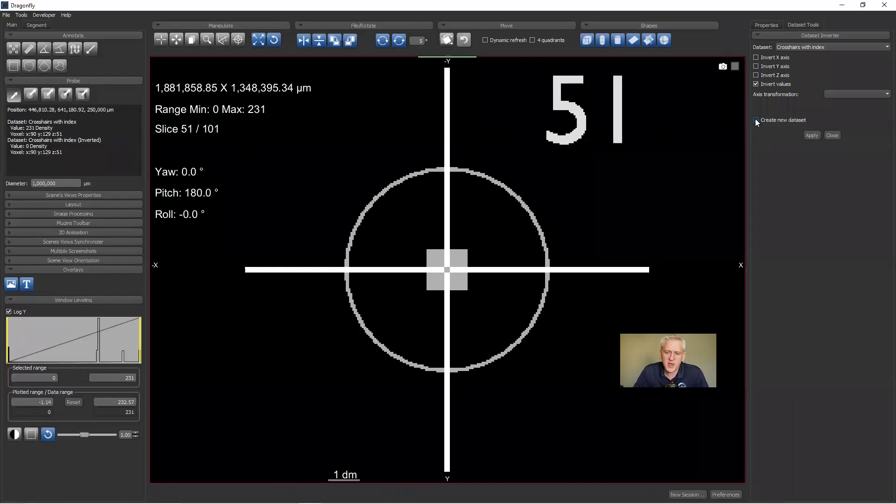
left_click(811, 134)
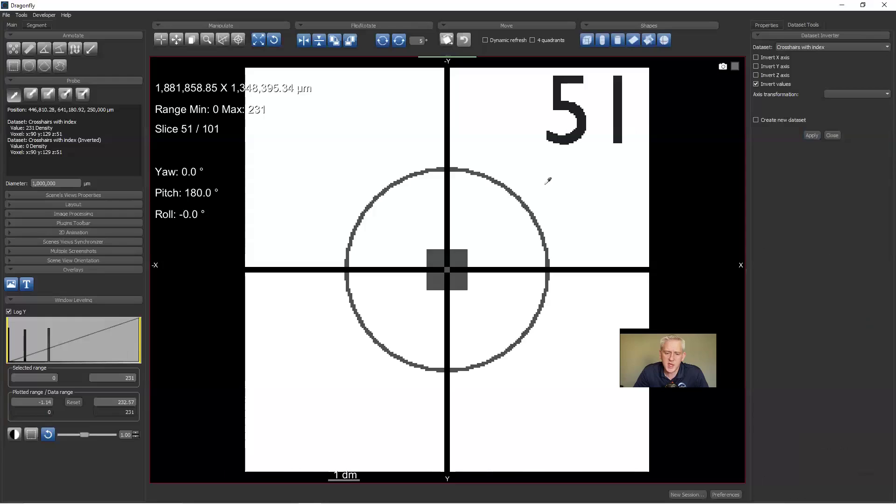
left_click(760, 24)
left_click(809, 135)
left_click(795, 26)
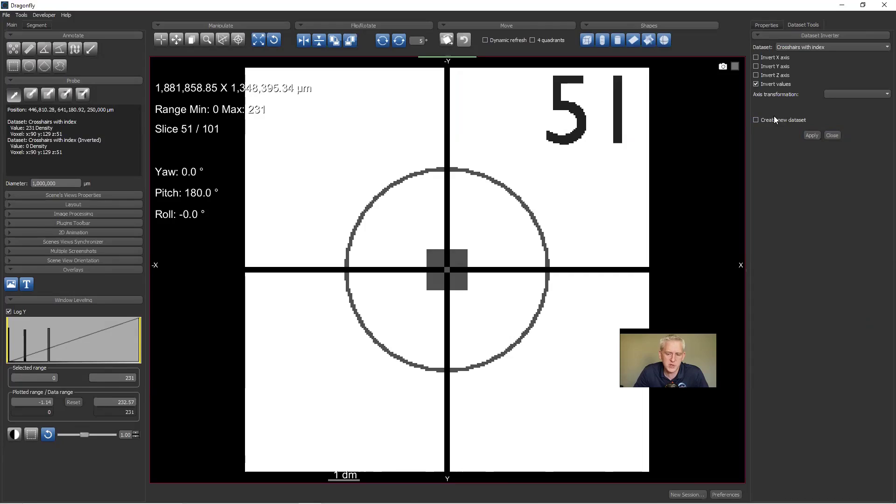
left_click(811, 135)
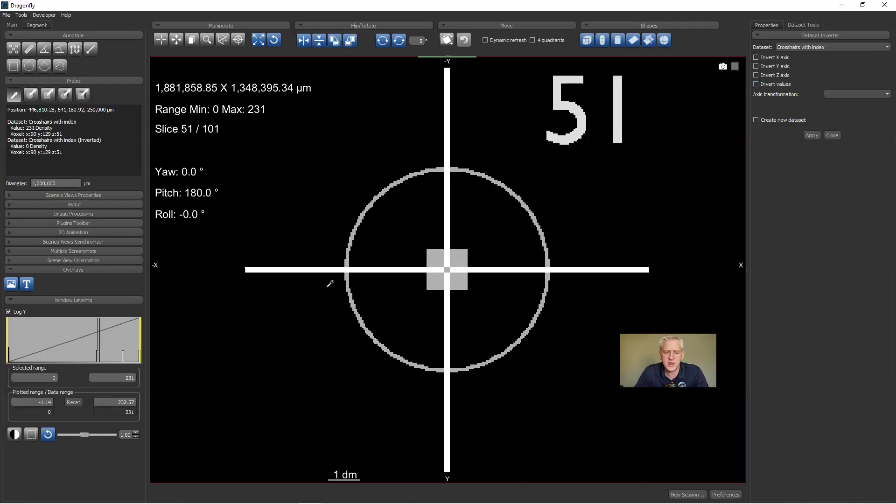
Probe voxel values along the horizontal crosshair and in the slice number.
left_click(251, 265)
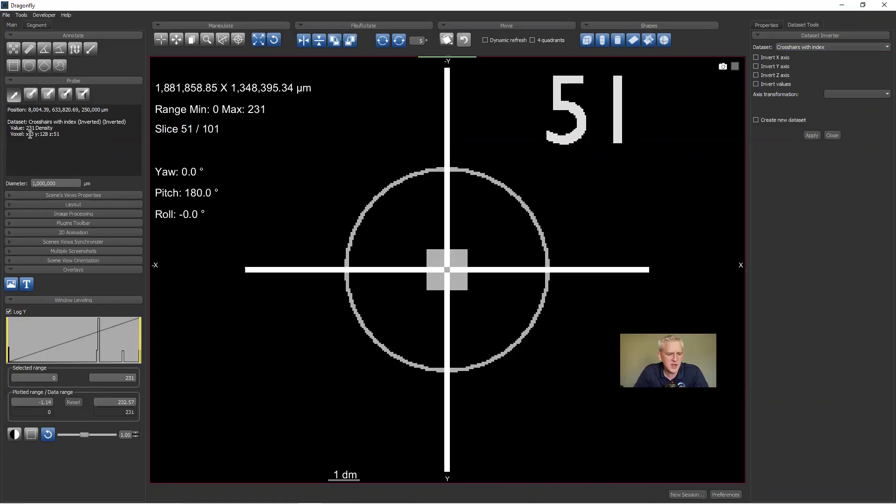
left_click_drag(264, 265, 252, 267)
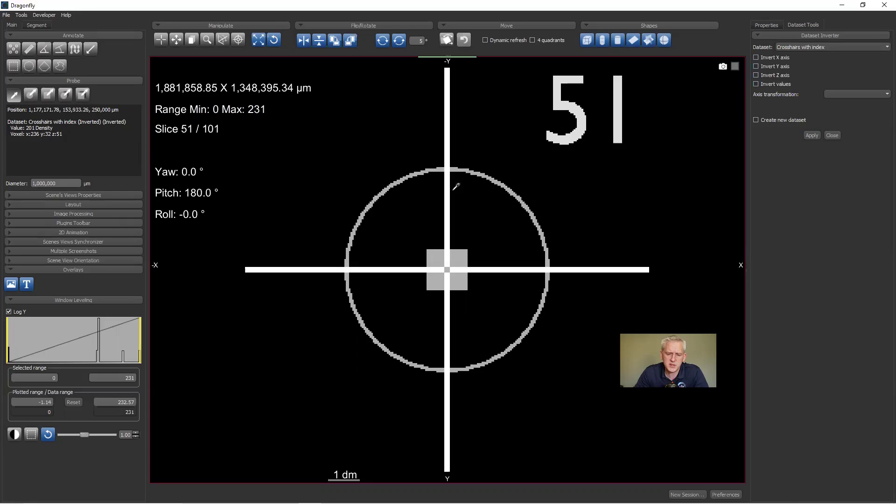
Invert the X axis of Crosshairs with index in place, apply the inversion again, and turn off the Invert X axis option.
left_click(755, 57)
left_click(811, 135)
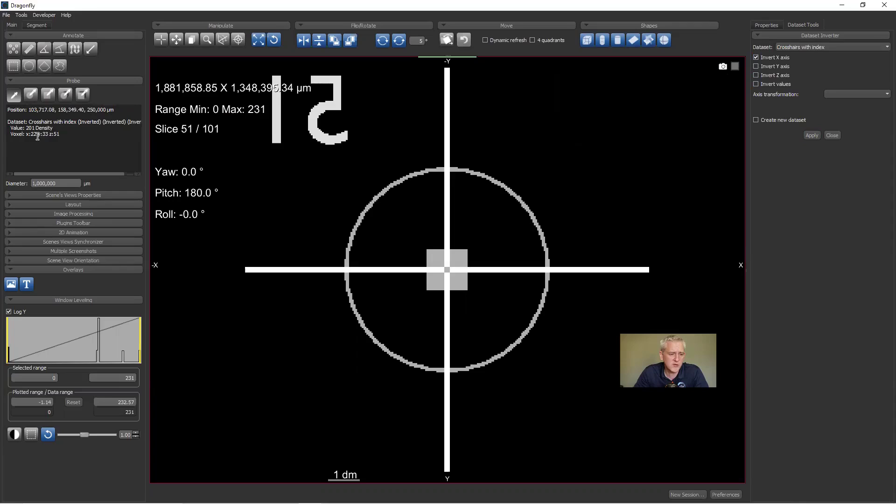
left_click(810, 135)
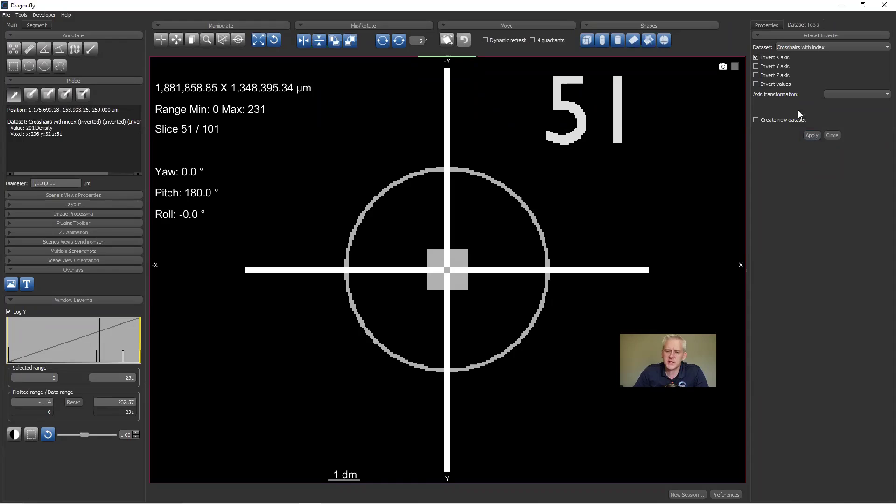
left_click(757, 57)
Review the axis transformation options and probe a voxel near the Y end of the vertical crosshair.
left_click(874, 95)
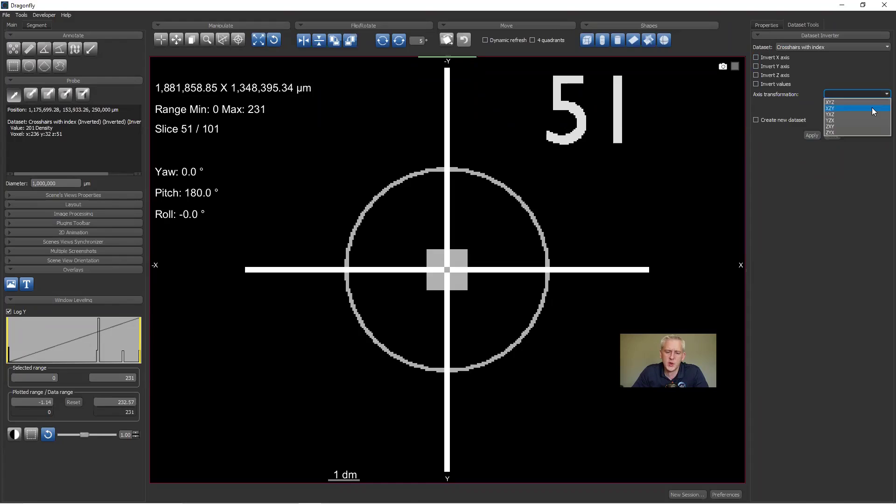
left_click(698, 150)
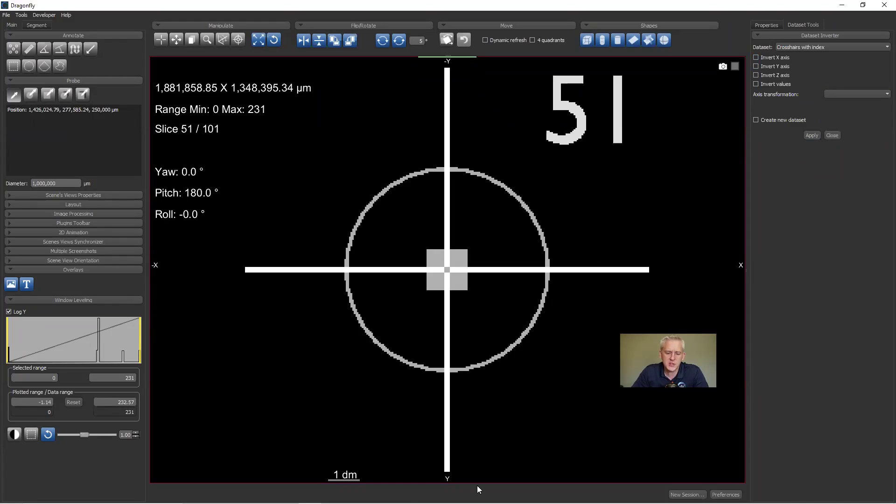
left_click(451, 464)
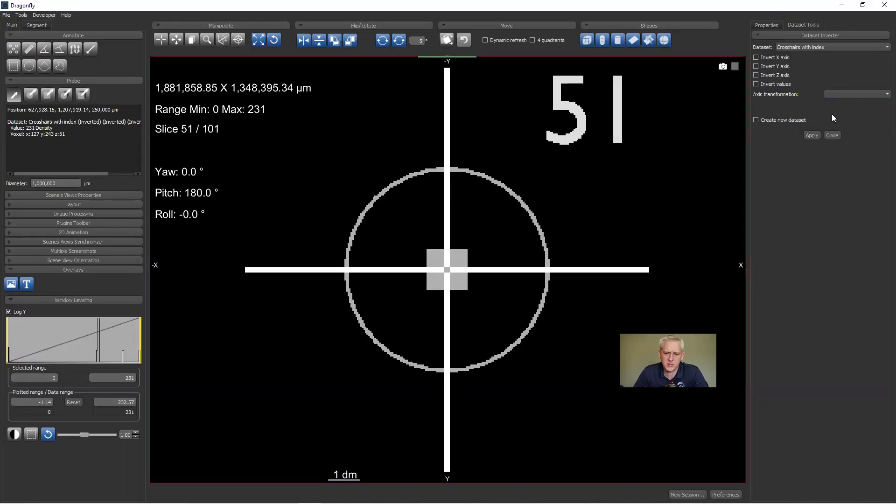
Apply the YXZ axis transformation to Crosshairs with index in place twice, probing the horizontal crosshair in between.
left_click(883, 96)
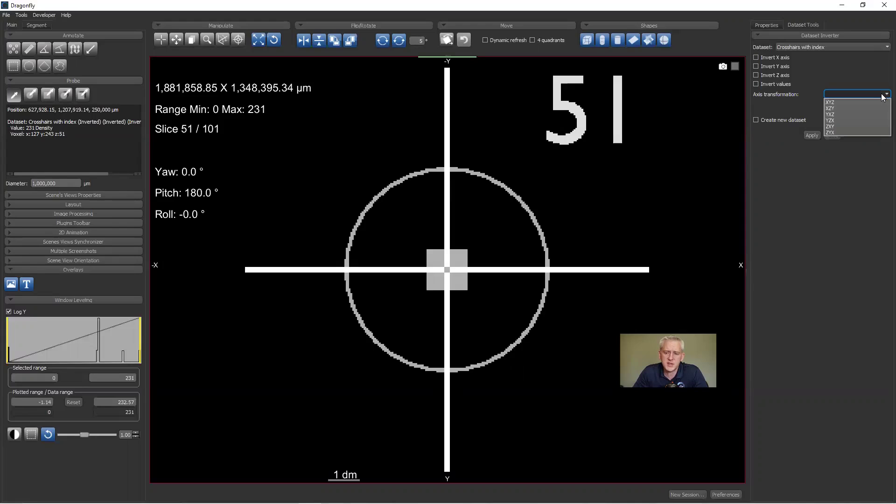
left_click(835, 115)
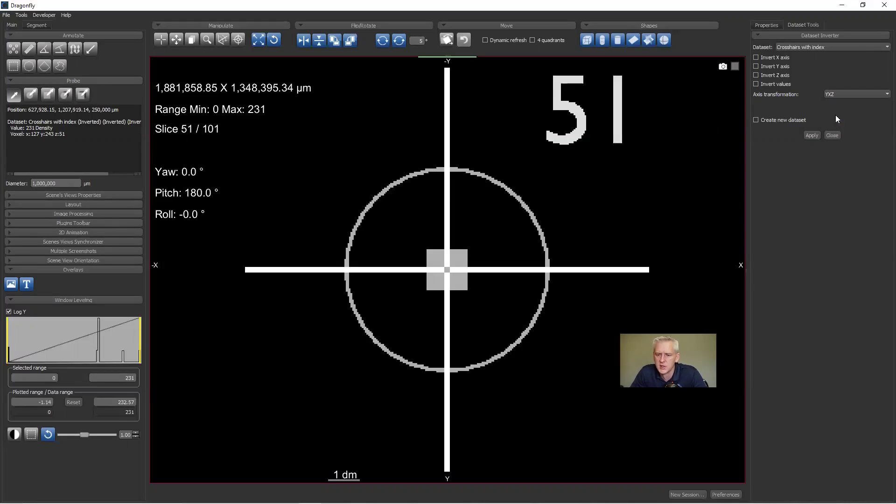
left_click(812, 135)
left_click(642, 266)
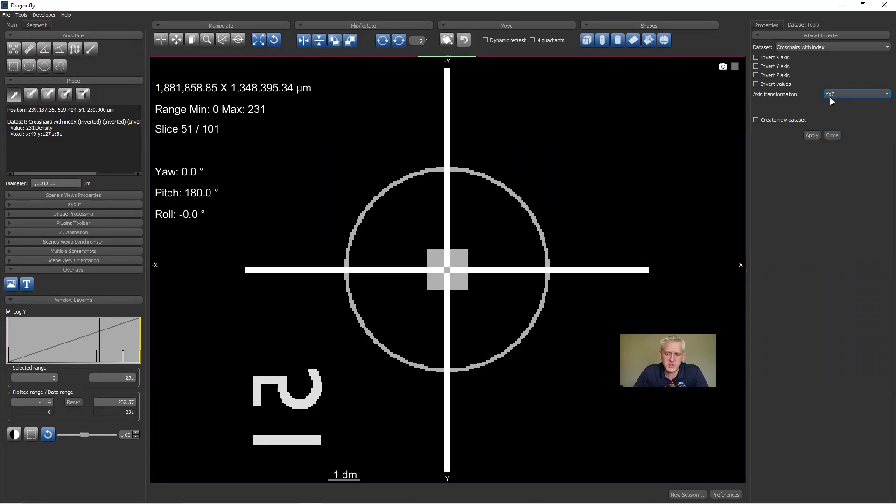
left_click(810, 135)
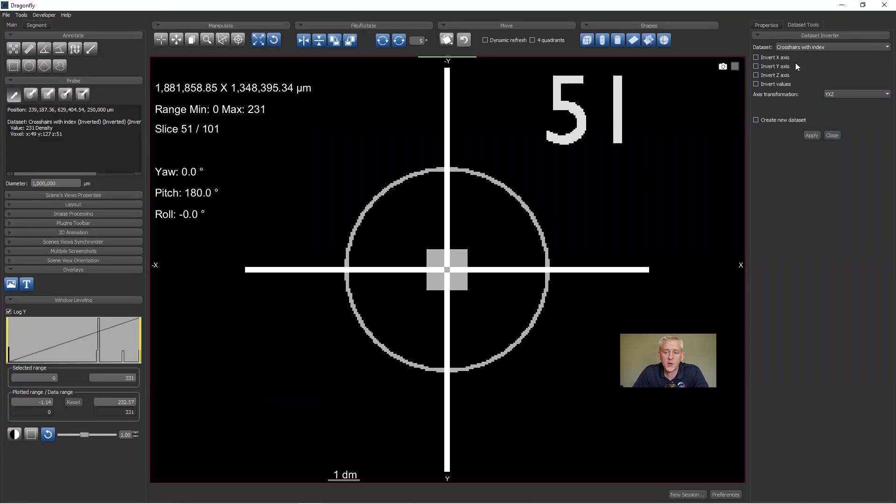
Close the Dataset Inverter, then hide Crosshairs with index and show Shepp-Logan with AA.
left_click(830, 135)
left_click(768, 25)
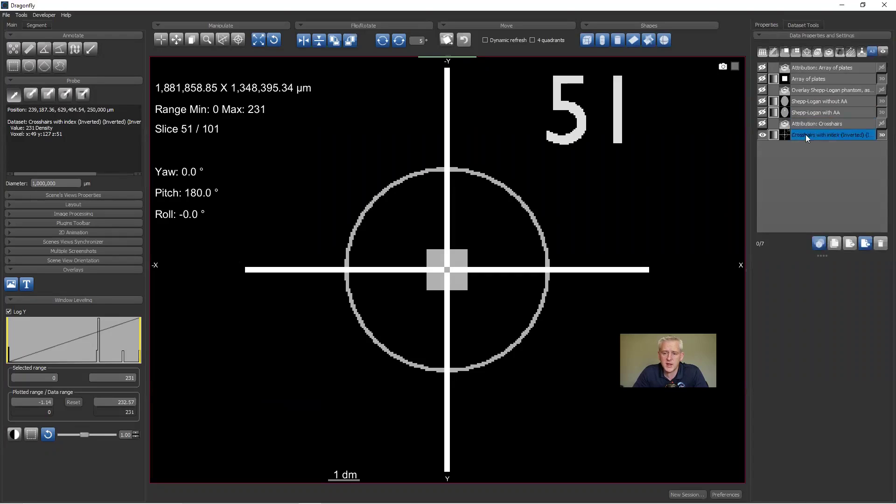
left_click(762, 134)
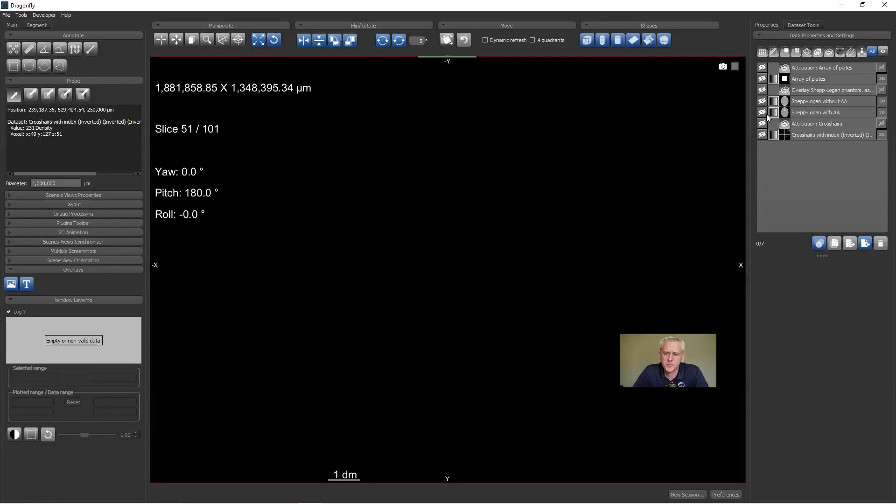
left_click(762, 112)
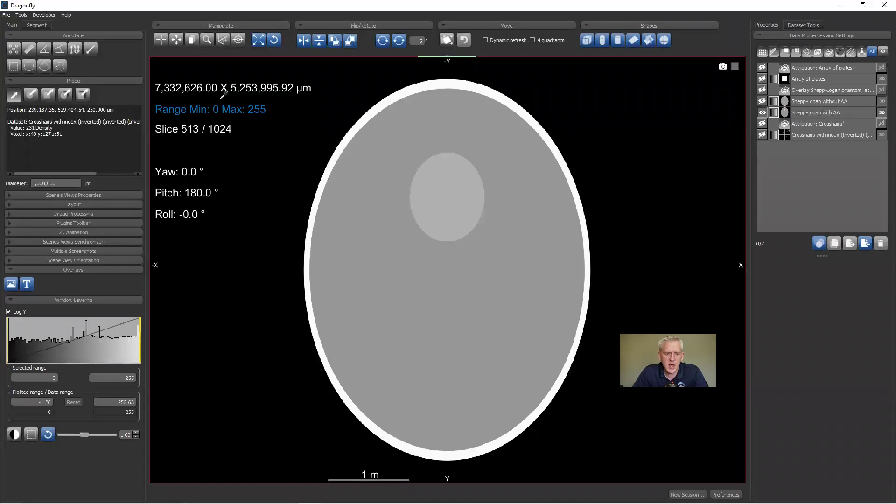
Collapse the Probe and Overlays sections, leaving no dataset selected.
left_click(26, 81)
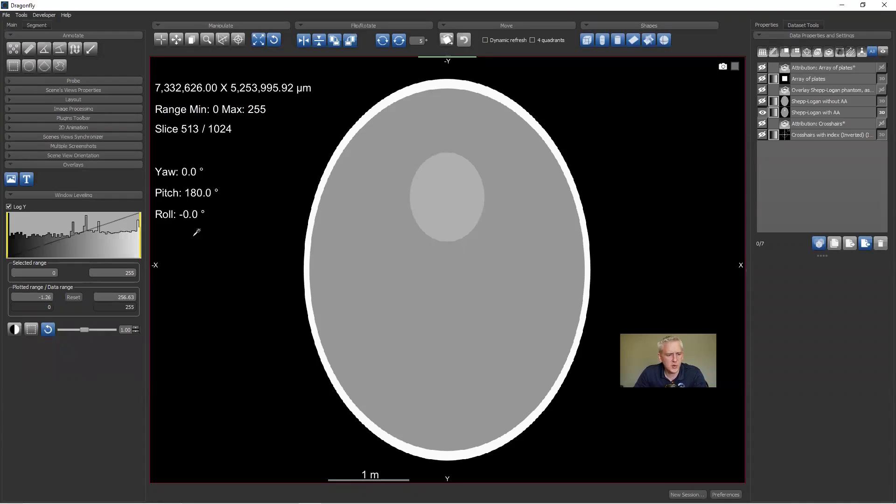
left_click(34, 166)
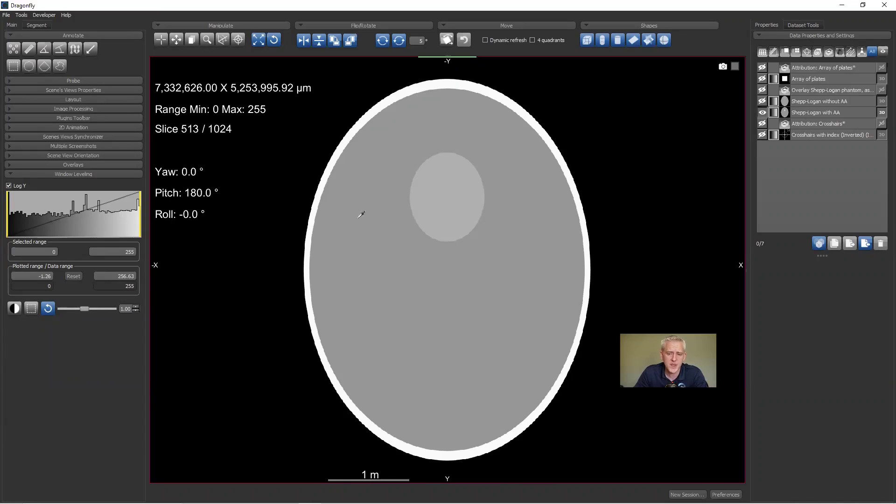
left_click(830, 115)
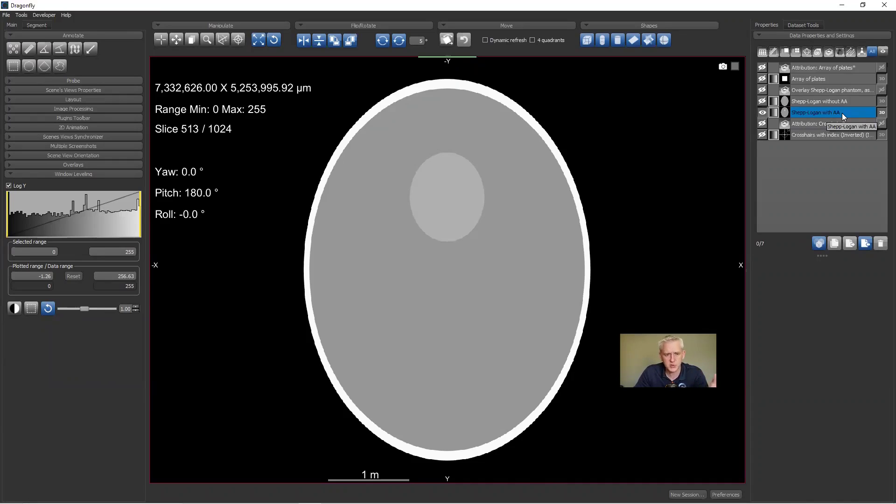
left_click(767, 188)
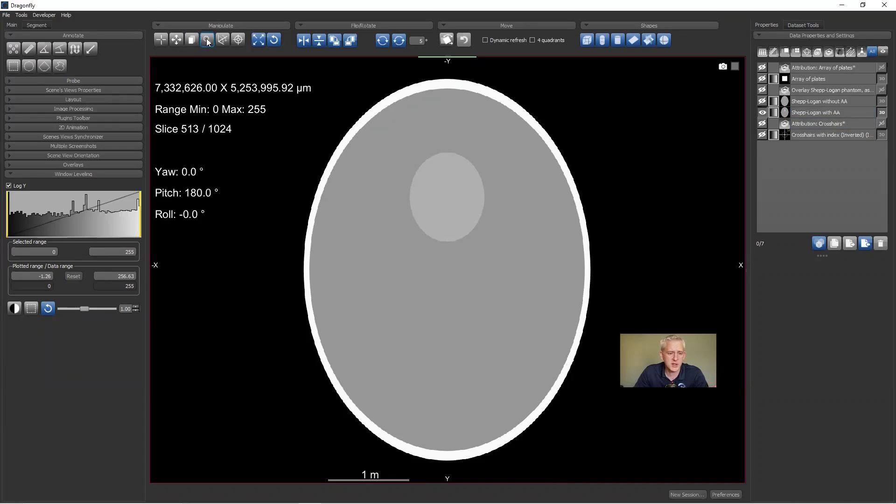
Examine the outer shell of Shepp-Logan with AA at voxel level and probe a voxel along its outer edge.
left_click(161, 40)
right_click_drag(564, 120, 558, 454)
right_click_drag(565, 230, 578, 452)
right_click_drag(583, 271, 586, 460)
right_click_drag(552, 345, 555, 414)
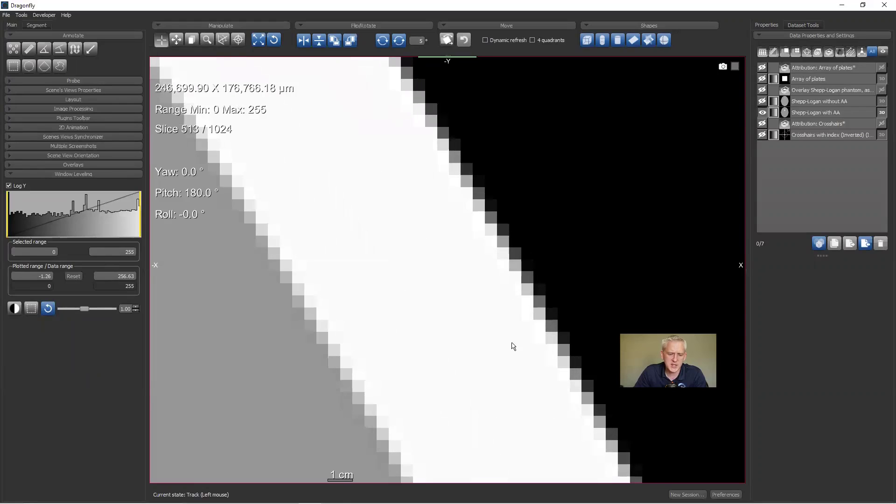
left_click(38, 80)
left_click(15, 96)
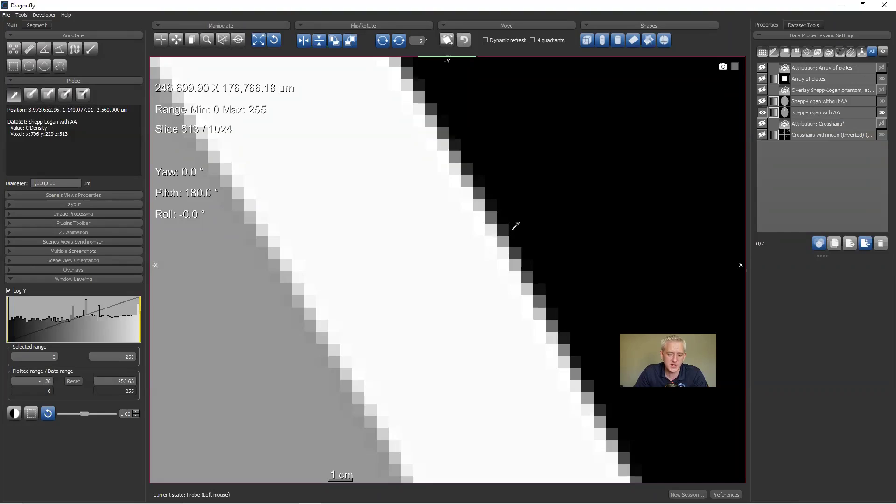
Show Shepp-Logan without AA as well and probe voxels across the shell and along its edges in both datasets.
left_click(763, 102)
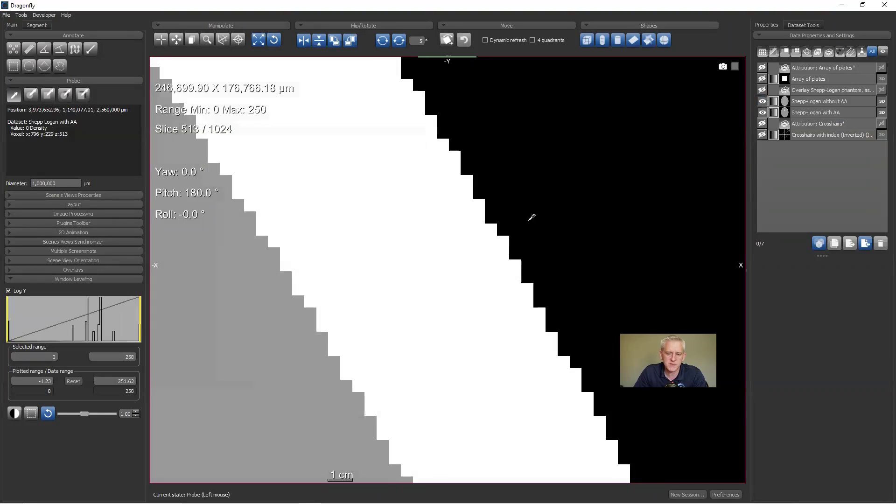
mouse_move(503, 210)
left_mouse_down()
mouse_move(496, 211)
mouse_move(512, 198)
left_mouse_up()
left_click_drag(430, 250, 289, 365)
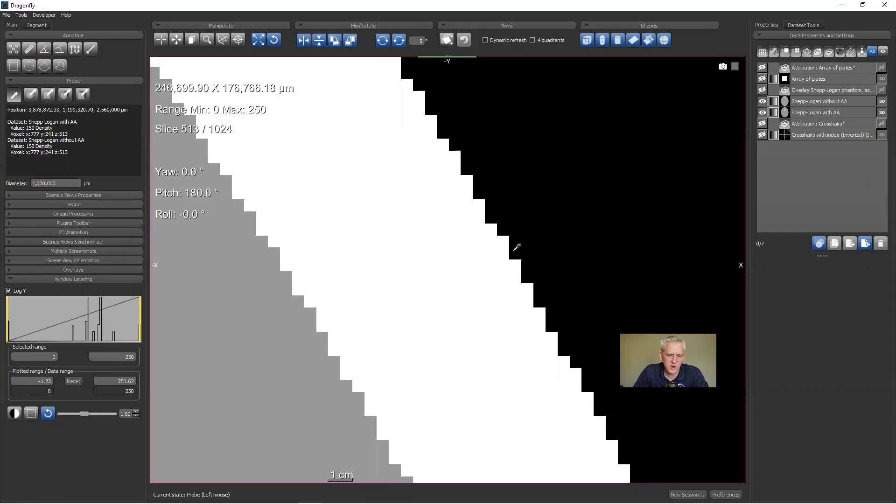
mouse_move(509, 229)
left_mouse_down()
mouse_move(483, 208)
mouse_move(499, 217)
left_mouse_up()
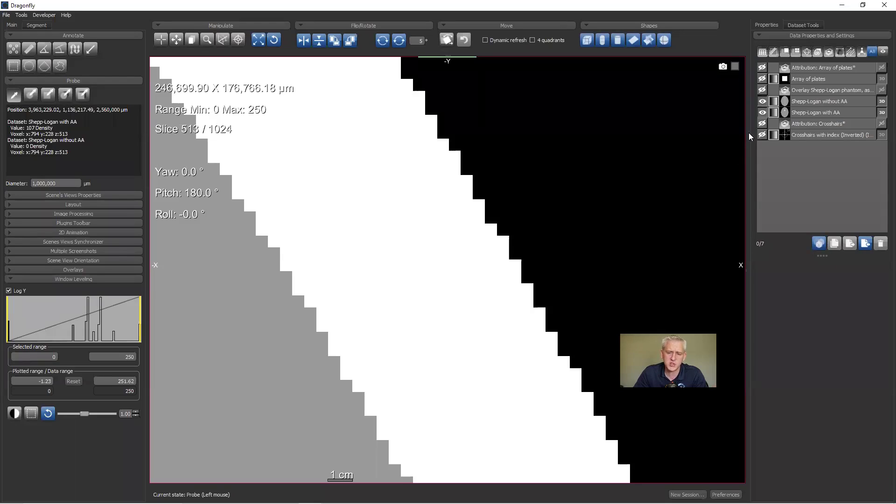
Toggle Shepp-Logan without AA to compare the edges, and leave it as the only visible dataset by hiding Shepp-Logan with AA.
left_click(762, 101)
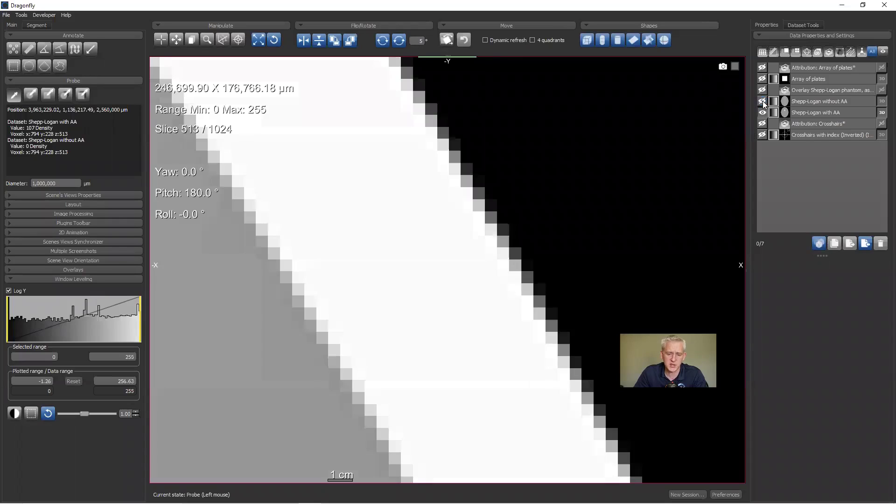
left_click(762, 101)
scroll(560, 299, "down", 3)
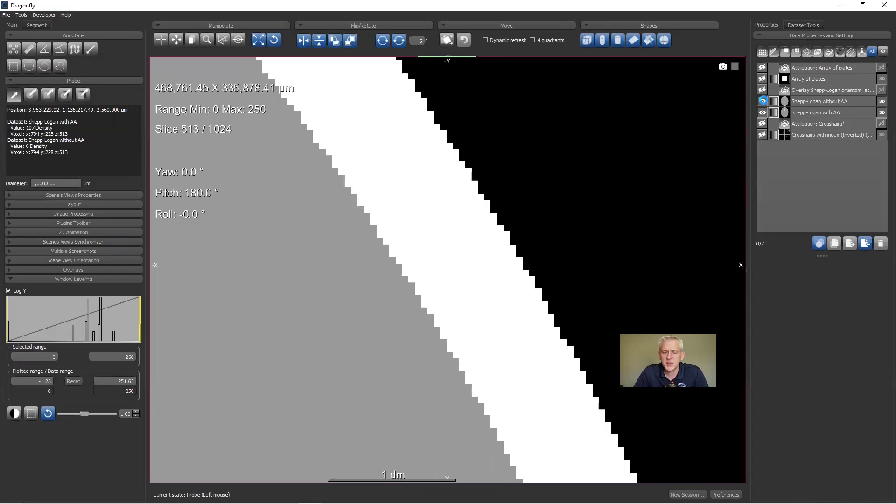
left_click(762, 102)
left_click(762, 101)
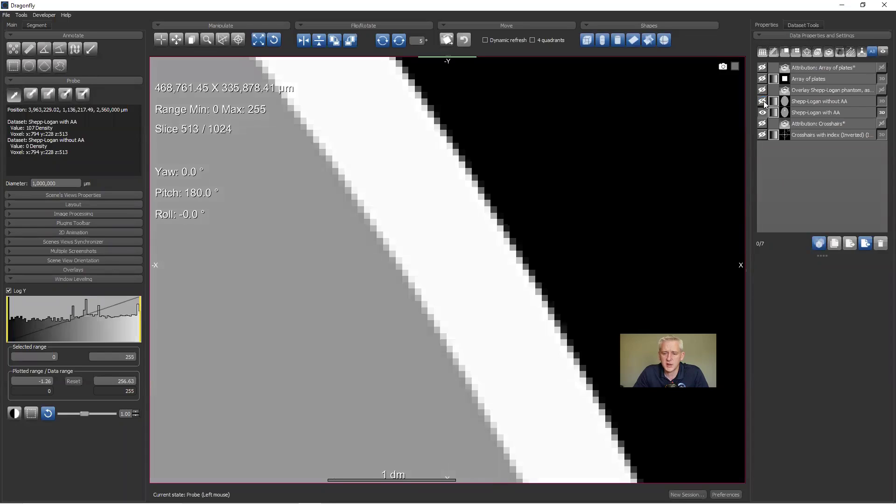
left_click(763, 113)
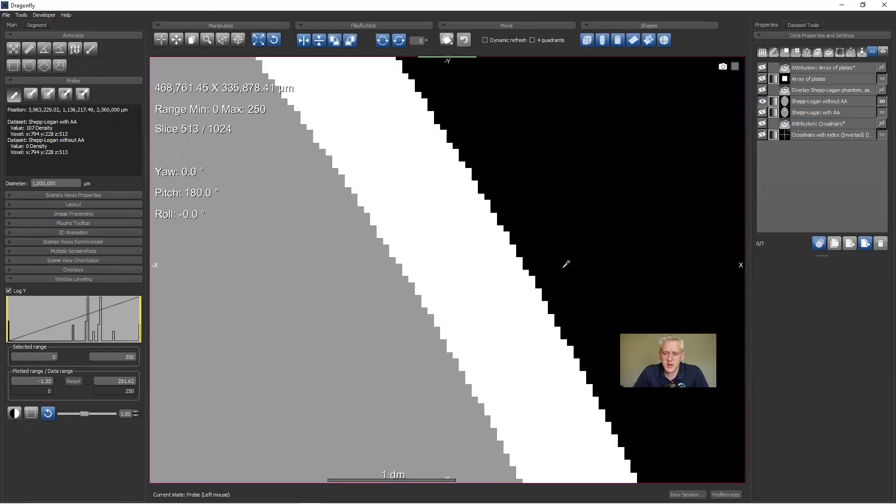
scroll(523, 264, "down", 3)
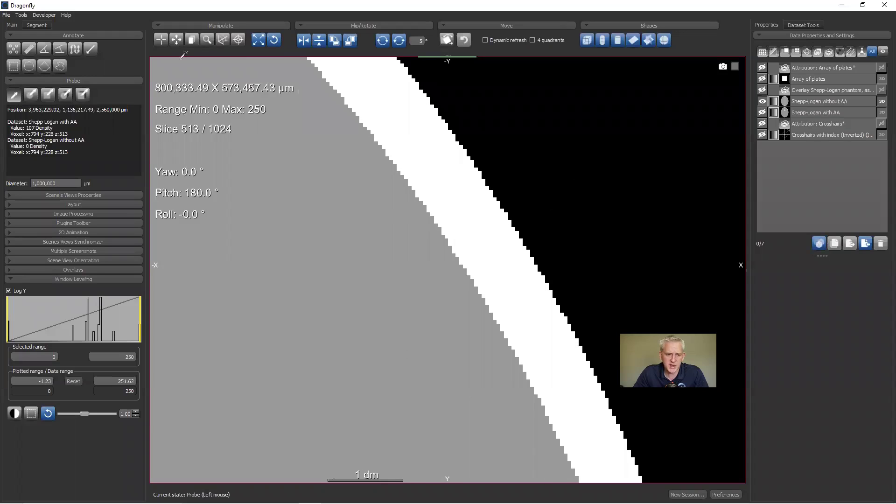
Return to the four-view layout and fit the whole phantom in the XY slice view using the Track tool.
left_click(160, 40)
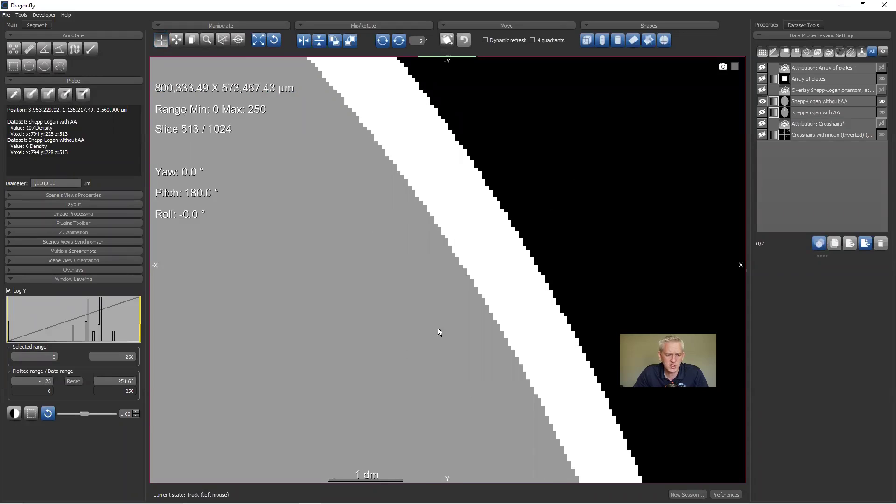
scroll(384, 247, "down", 4)
double_click(447, 228)
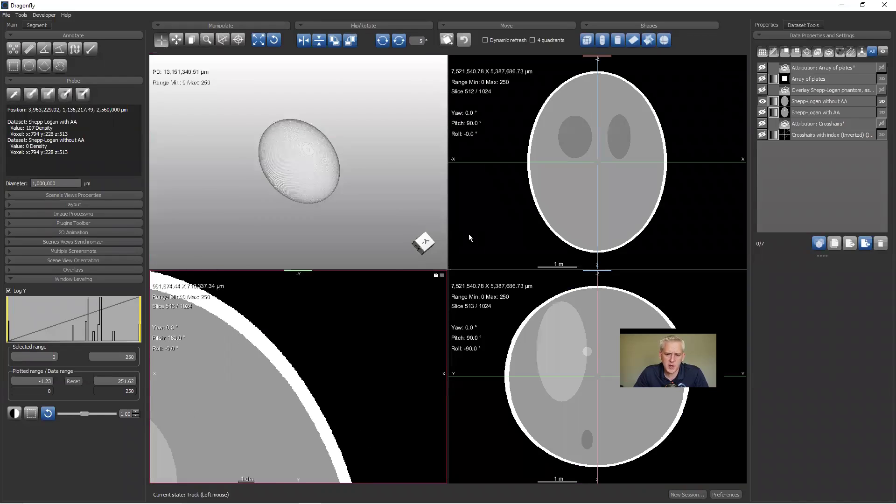
scroll(355, 327, "down", 5)
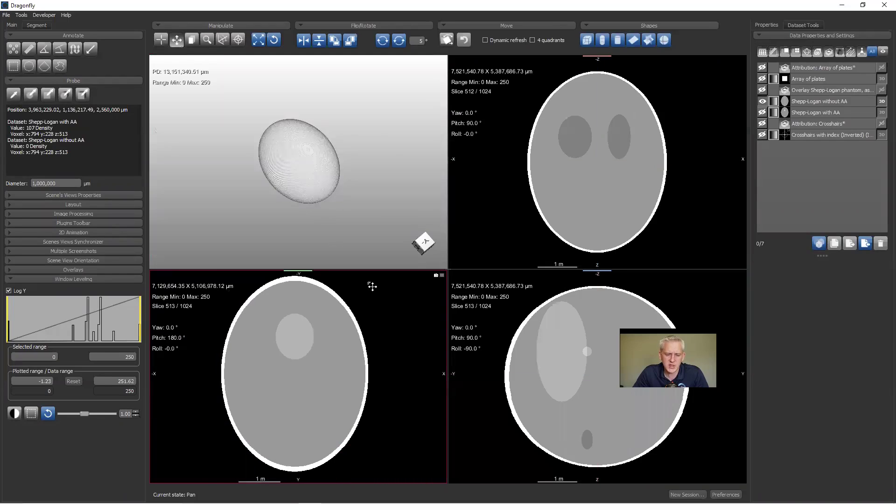
Select Shepp-Logan without AA and display its clip box.
left_click(813, 103)
scroll(883, 299, "down", 3)
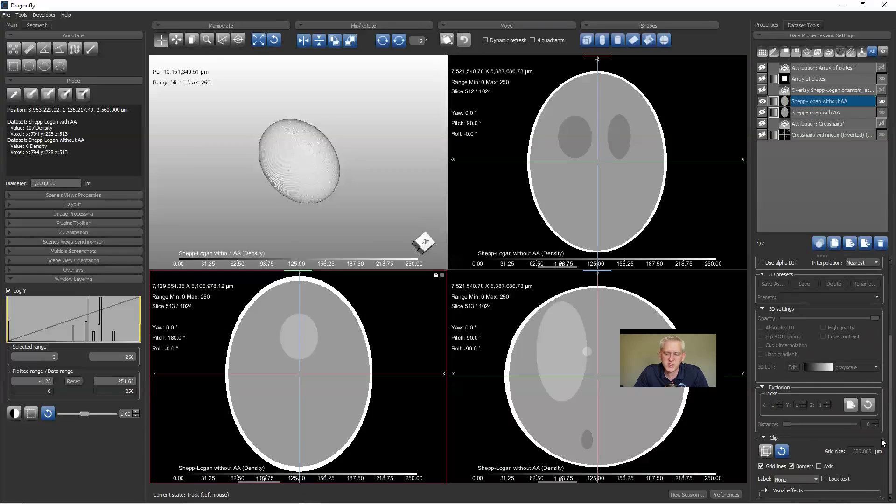
left_click(766, 451)
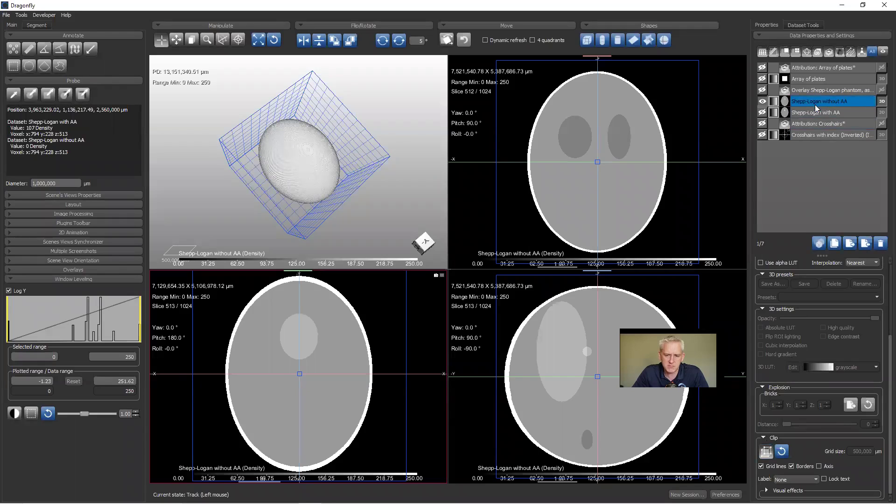
Shrink the clip box in all three directions to cut into the phantom and expose its internal ellipsoids in 3D.
left_click_drag(371, 192, 324, 164)
left_click_drag(274, 198, 342, 230)
left_click_drag(339, 292, 325, 294)
left_click_drag(294, 175, 311, 163)
left_click_drag(382, 223, 316, 167)
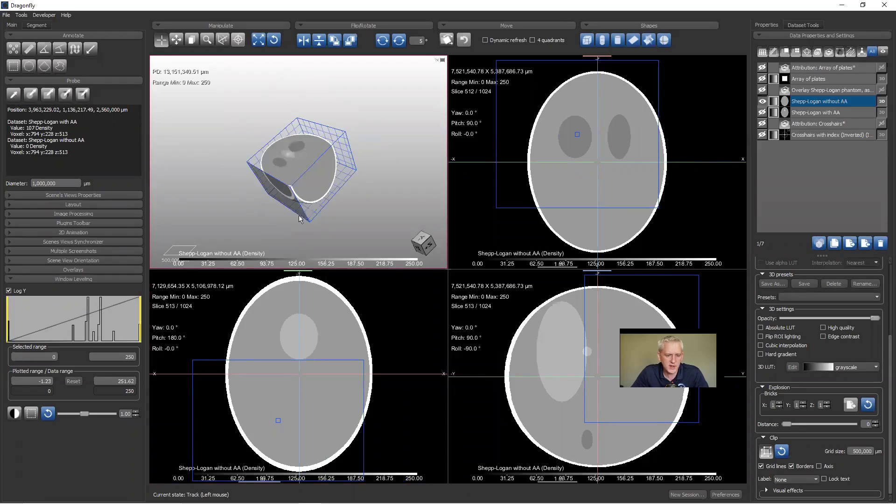
left_click_drag(330, 365, 329, 367)
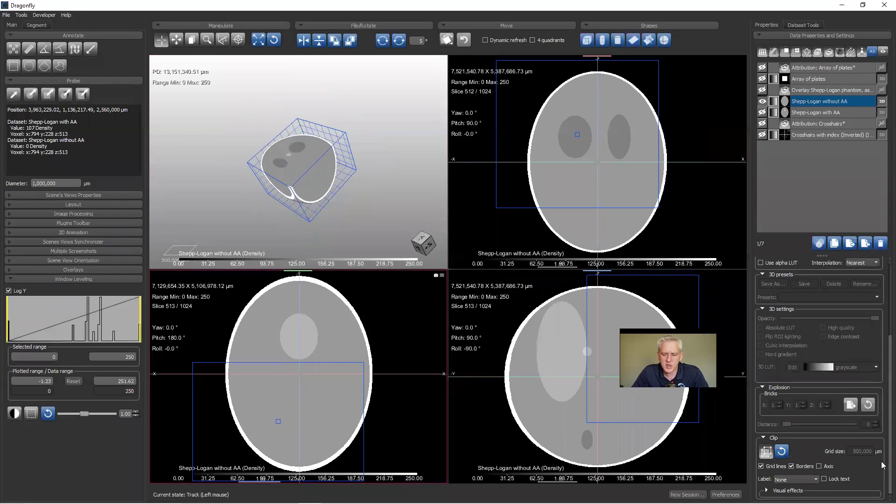
Open the clip's visual effects, lock the clip box while viewing the phantom from another angle, and unlock it again.
left_click(775, 490)
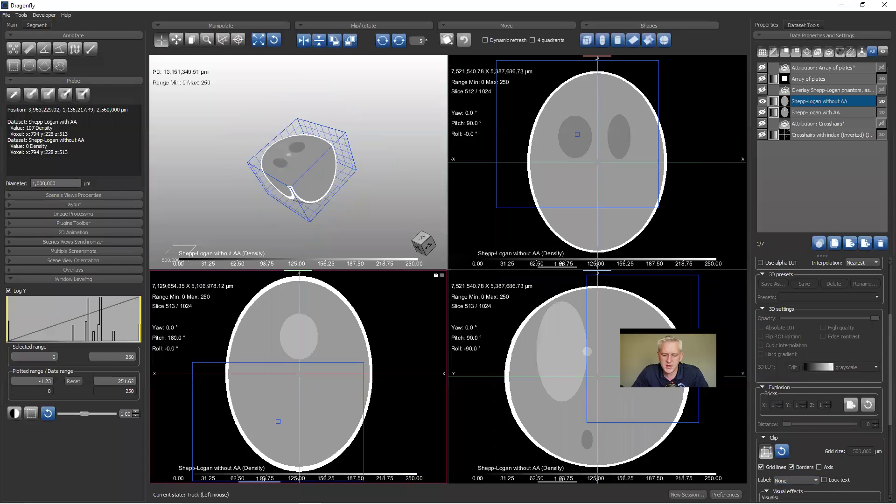
scroll(882, 423, "down", 3)
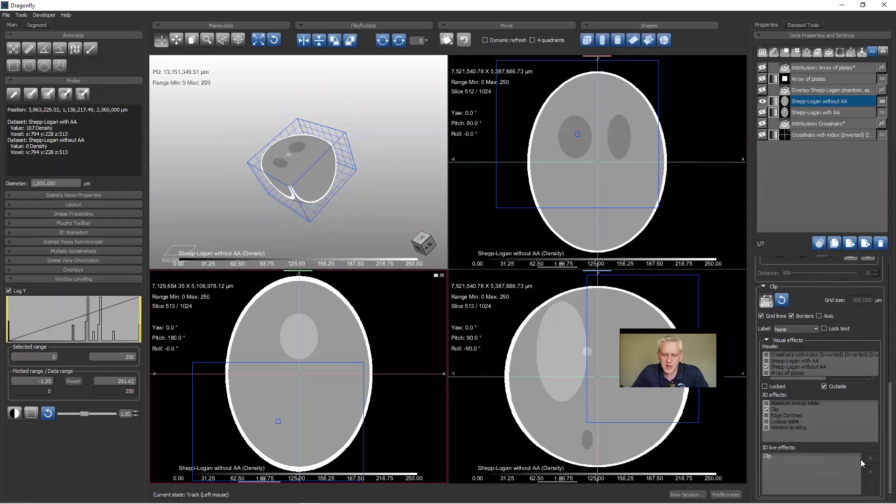
left_click(765, 386)
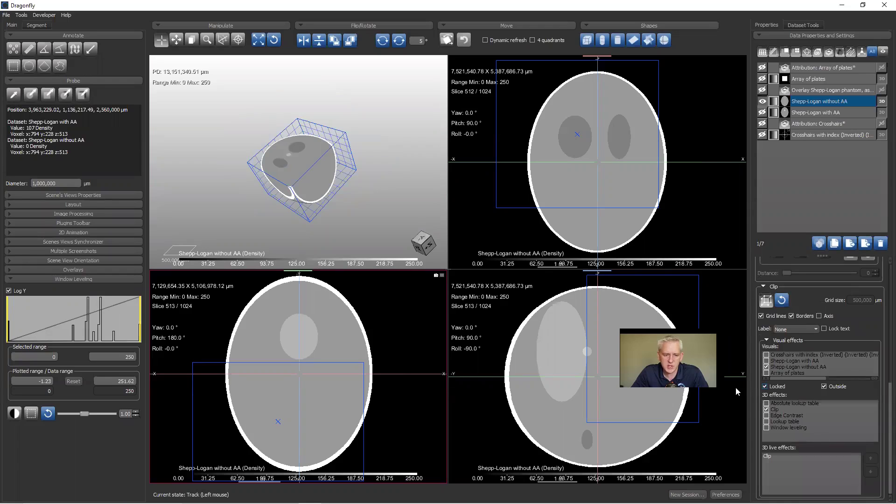
left_click_drag(299, 154, 322, 172)
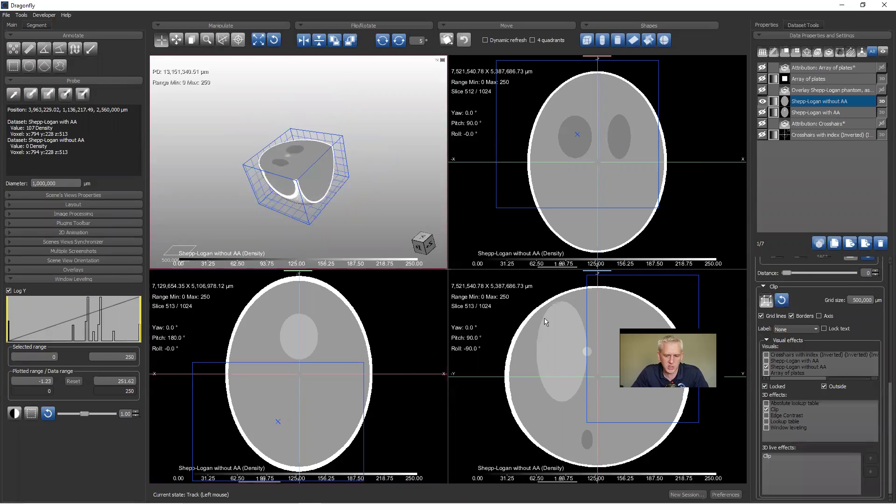
left_click(766, 386)
left_click_drag(245, 182, 372, 201)
left_click_drag(297, 249, 318, 159)
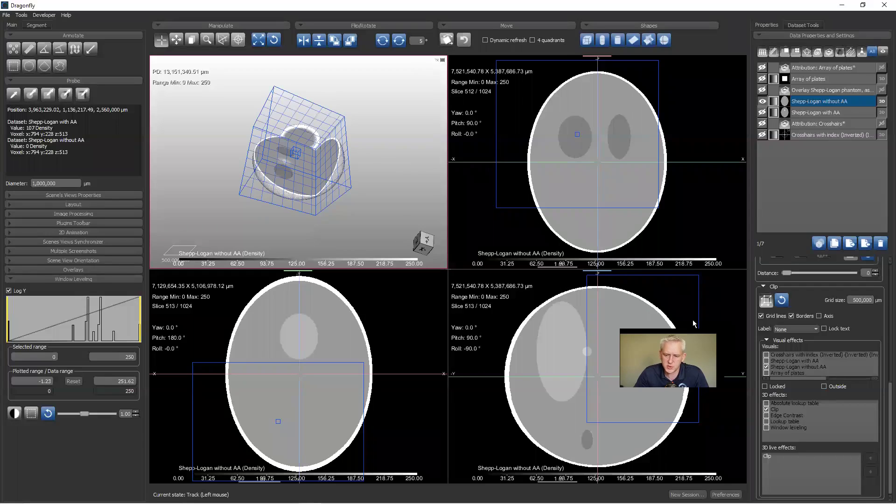
Turn off the clip's Outside option and inspect the cut-out phantom in a maximized 3D view.
left_click(824, 386)
left_click(824, 387)
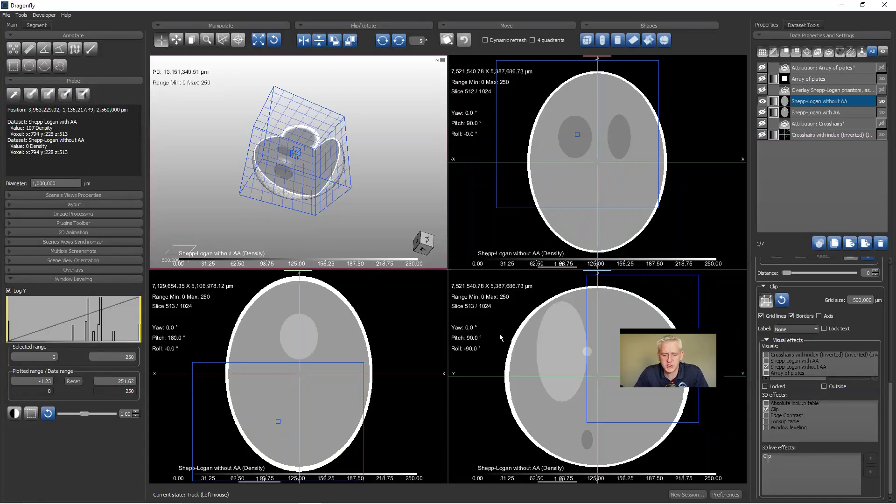
left_click(610, 323)
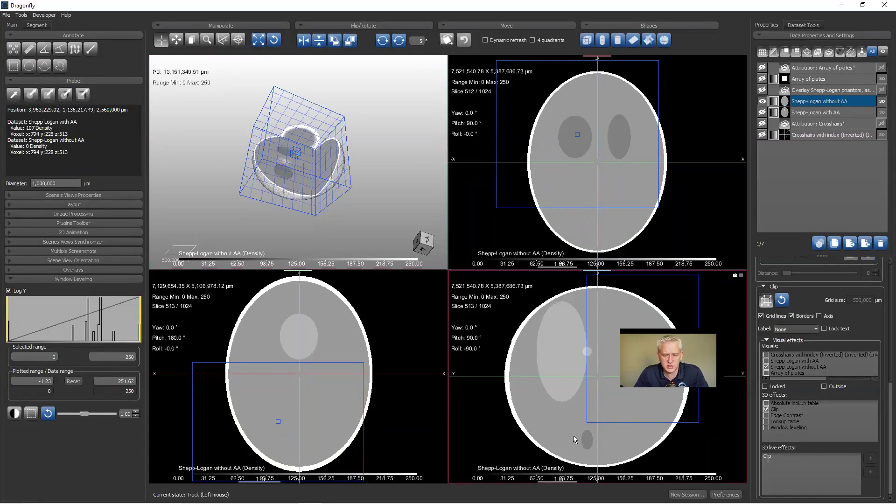
double_click(395, 223)
left_click_drag(414, 234, 428, 303)
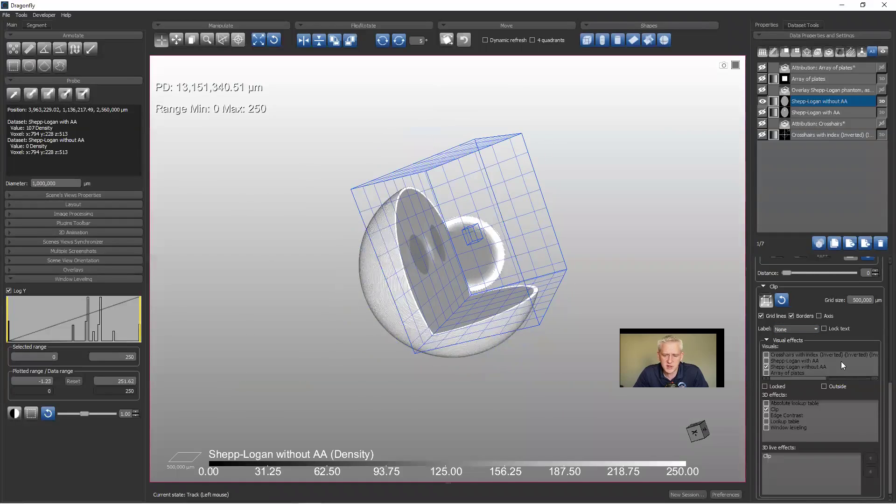
Restore Outside clipping with the clip box enlarged around the whole phantom, and switch off the clip box.
mouse_move(552, 284)
left_mouse_down()
mouse_move(654, 270)
mouse_move(312, 260)
mouse_move(458, 242)
mouse_move(527, 278)
left_mouse_up()
left_click_drag(429, 294, 472, 370)
key("Escape")
mouse_move(650, 216)
left_mouse_down()
mouse_move(392, 86)
mouse_move(562, 284)
mouse_move(549, 357)
left_mouse_up()
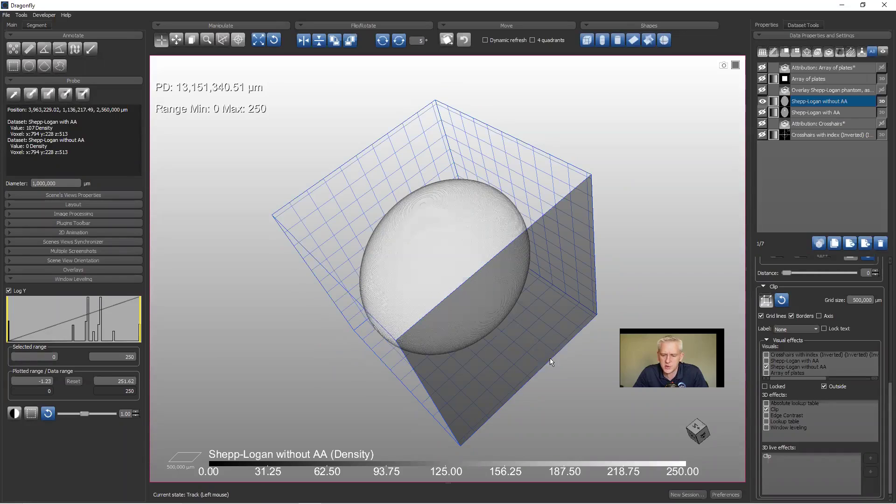
left_click(767, 409)
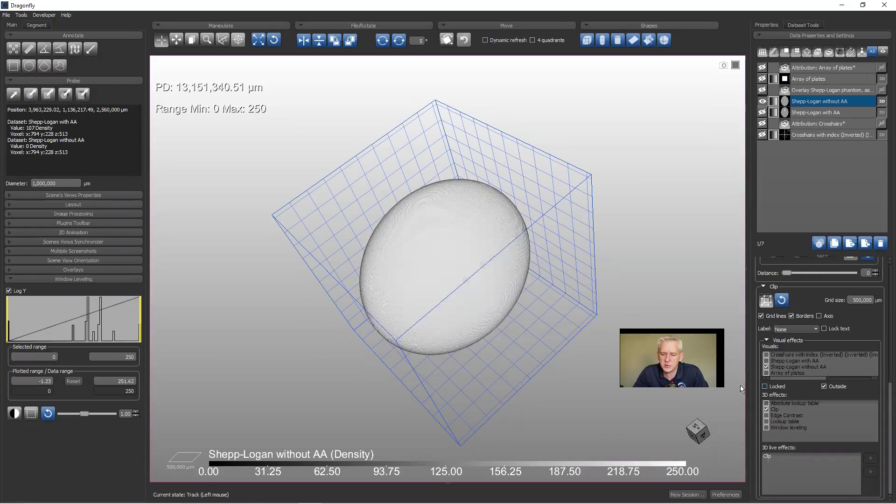
left_click(769, 304)
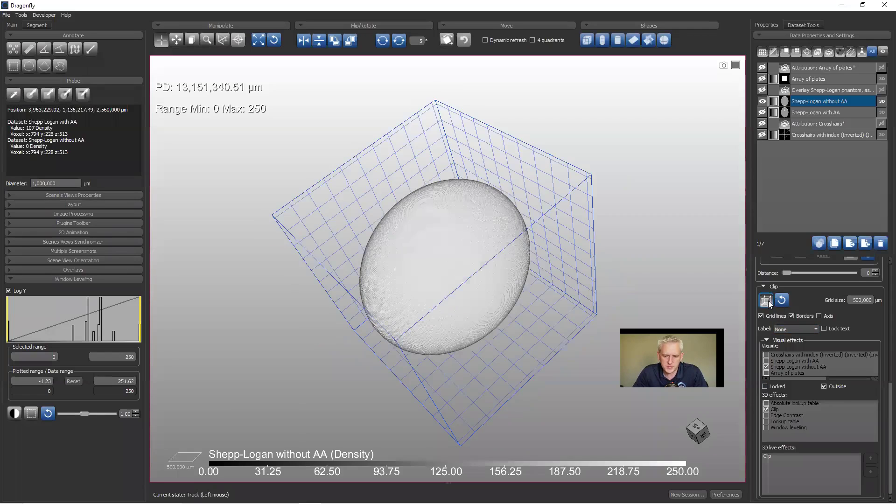
Shrink the clip box along X to cut into the phantom, and open the Crop tool for Shepp-Logan without AA.
left_click_drag(483, 260, 461, 242)
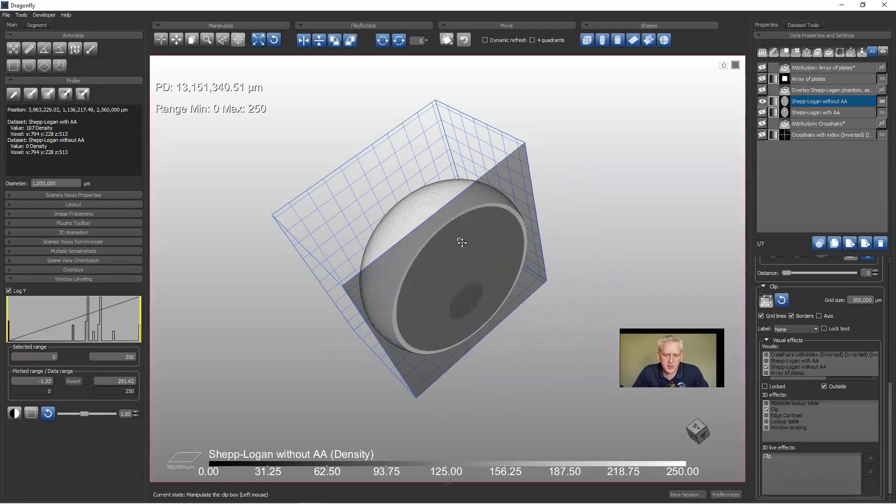
left_click(766, 300)
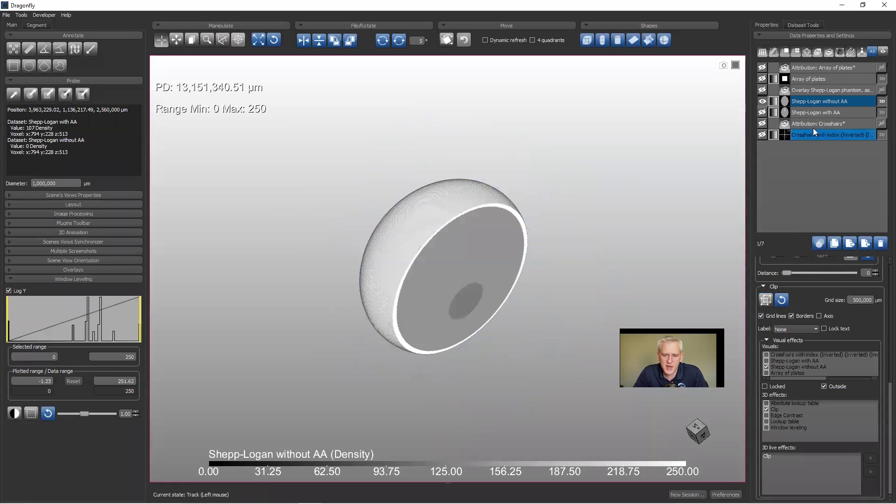
right_click(801, 102)
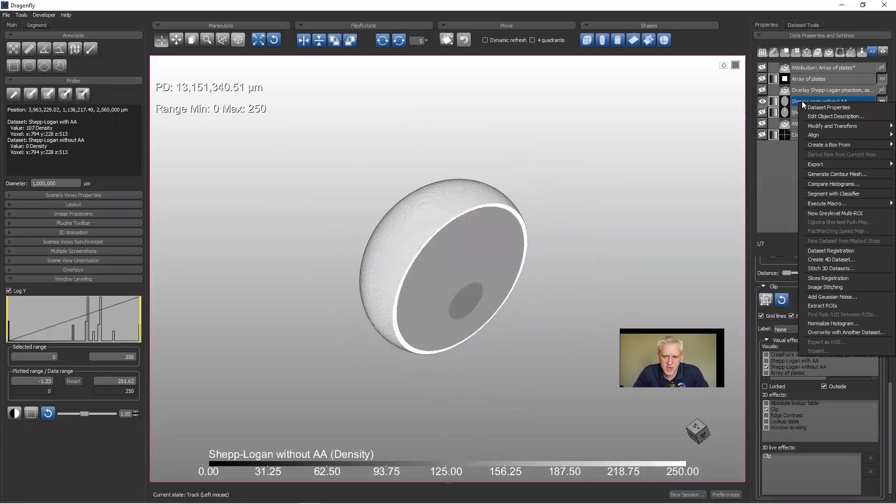
mouse_move(829, 124)
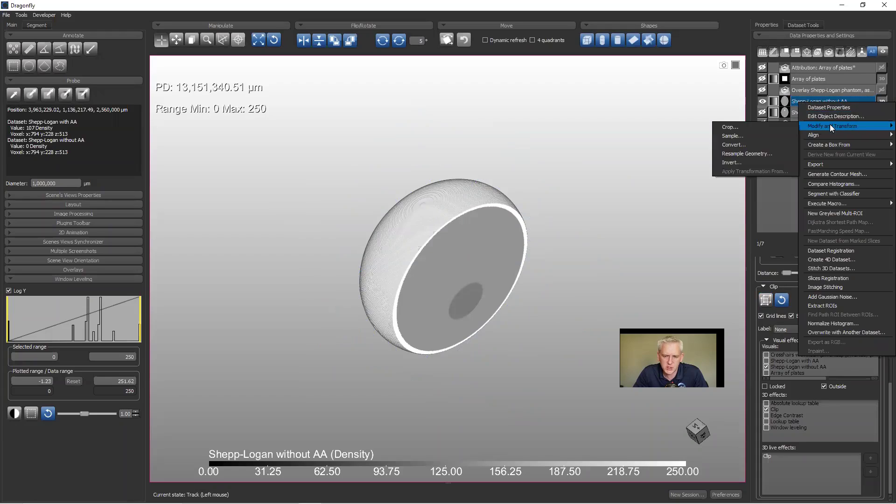
left_click(772, 125)
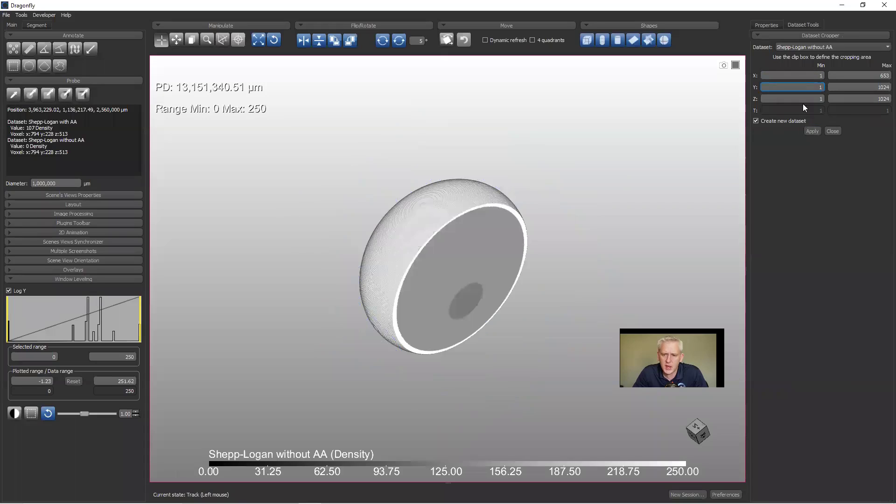
Show the clip box again and shrink it to define a crop region of X 1–454, Y 126–1024 and Z 1–536.
left_click(768, 24)
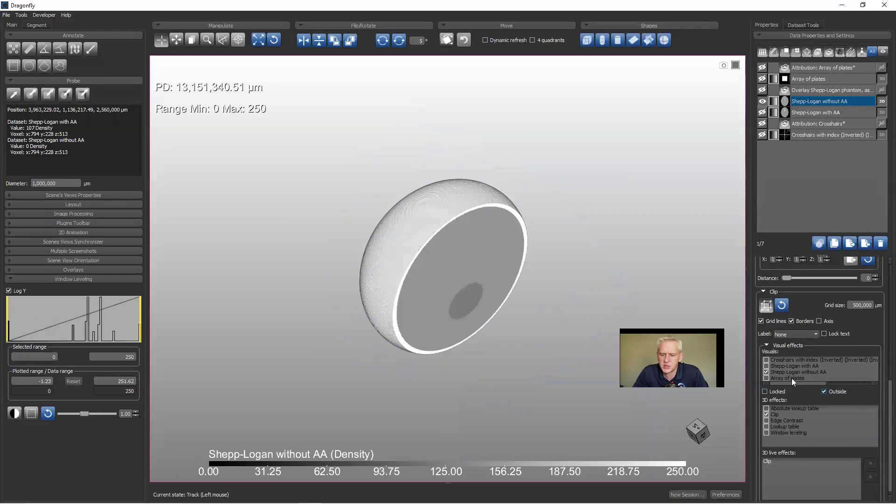
left_click(766, 306)
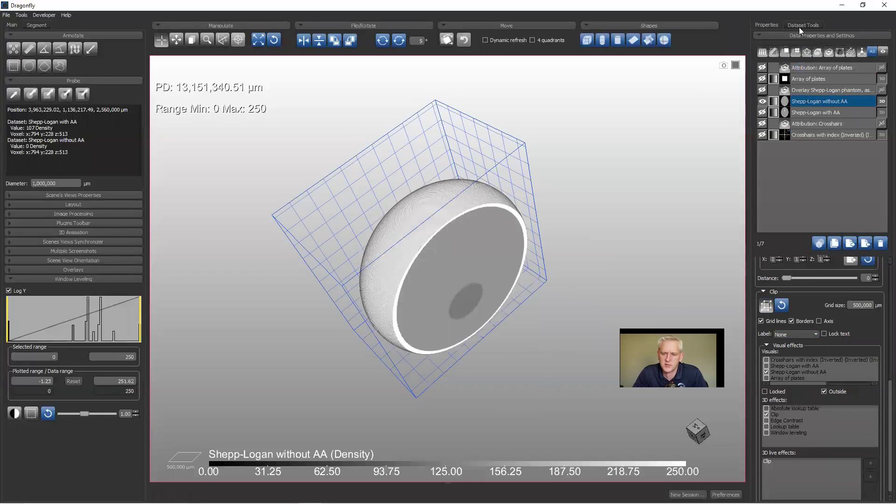
left_click(799, 25)
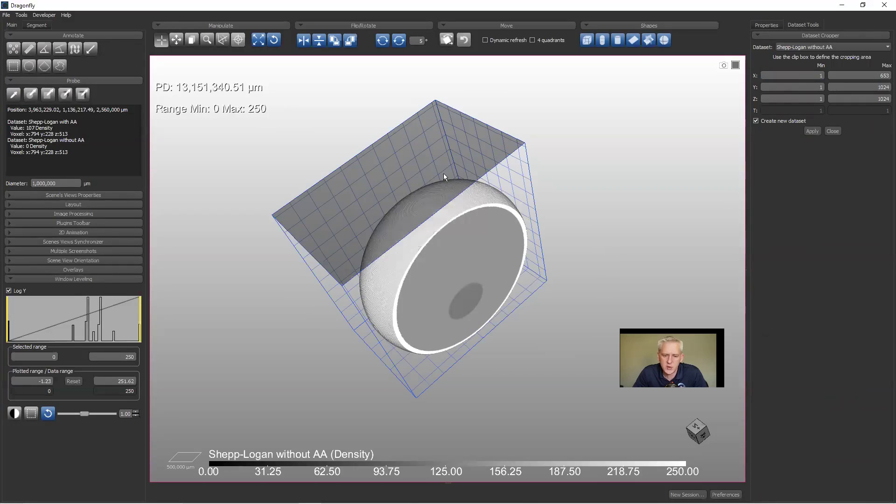
left_click_drag(443, 172, 470, 239)
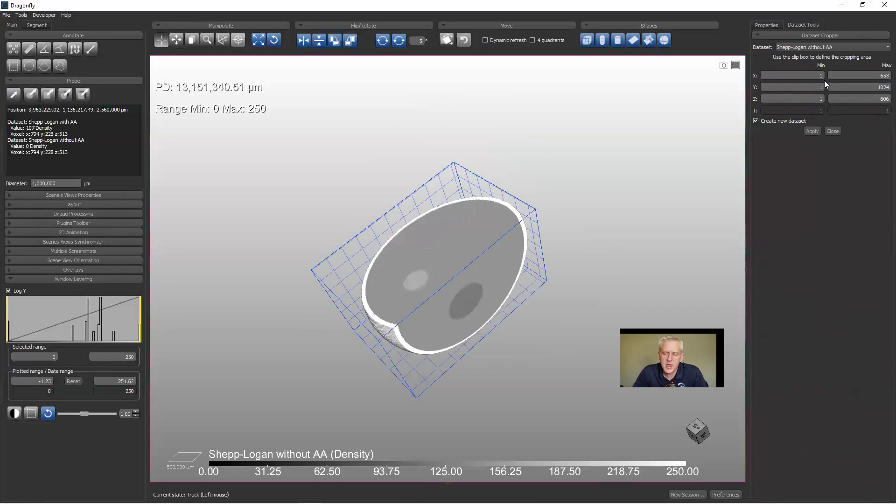
left_click(883, 74)
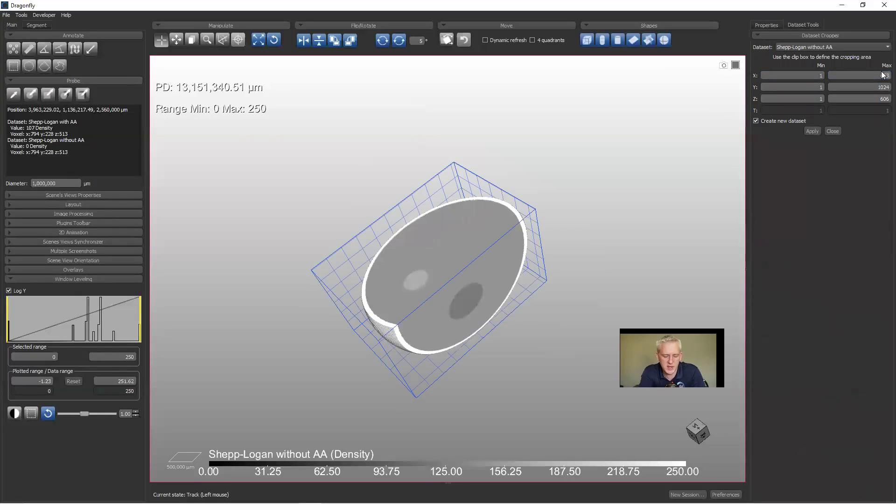
key("Tab")
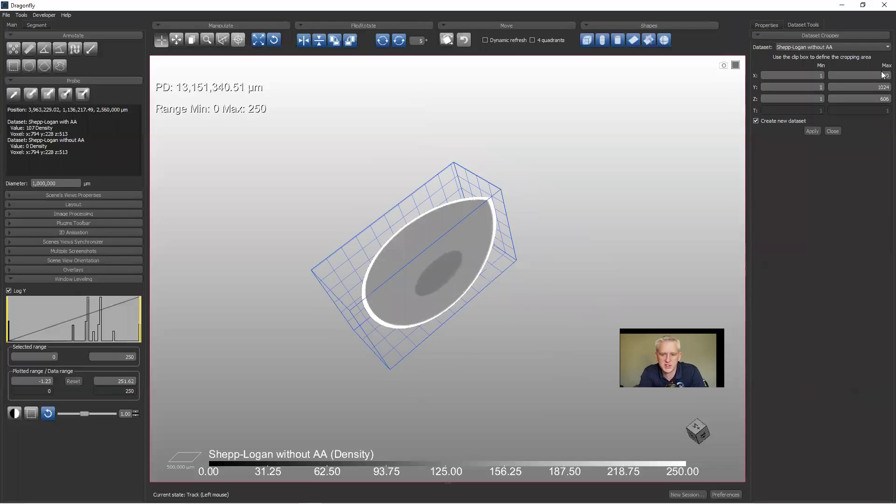
left_click_drag(422, 279, 427, 286)
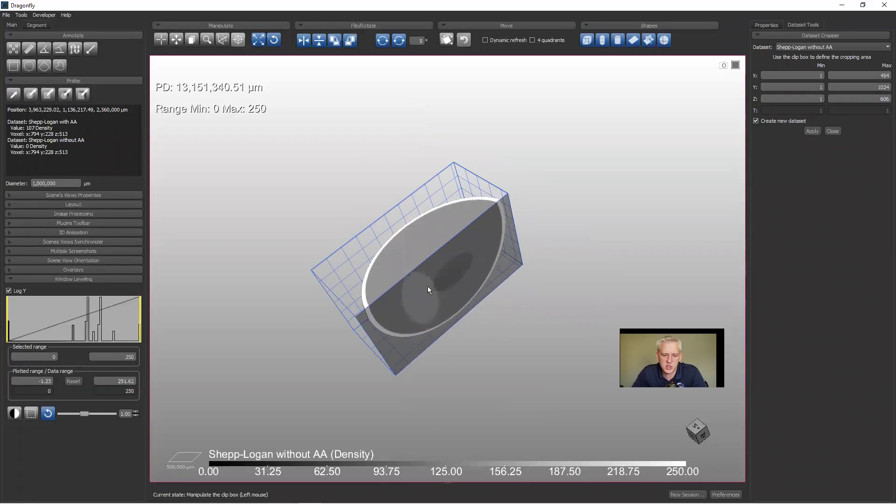
left_click_drag(364, 334, 419, 264)
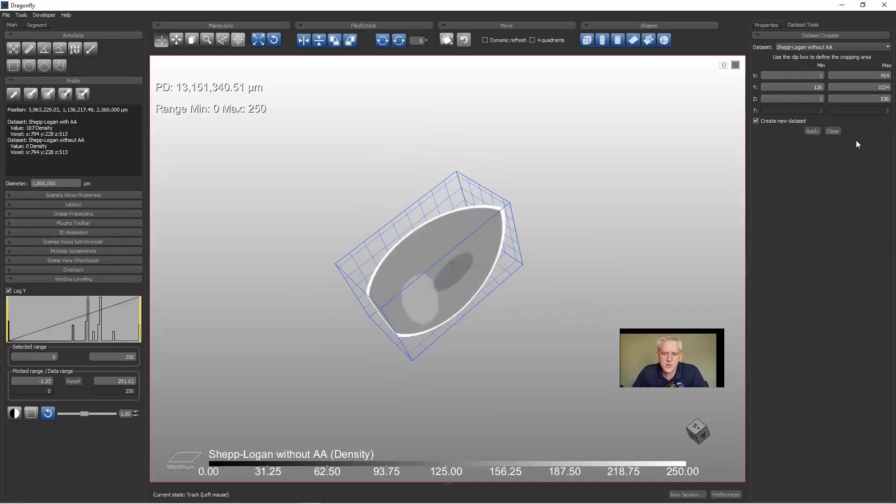
Crop Shepp-Logan without AA to the defined region as a new dataset and close the Dataset Cropper.
left_click(813, 132)
left_click(833, 132)
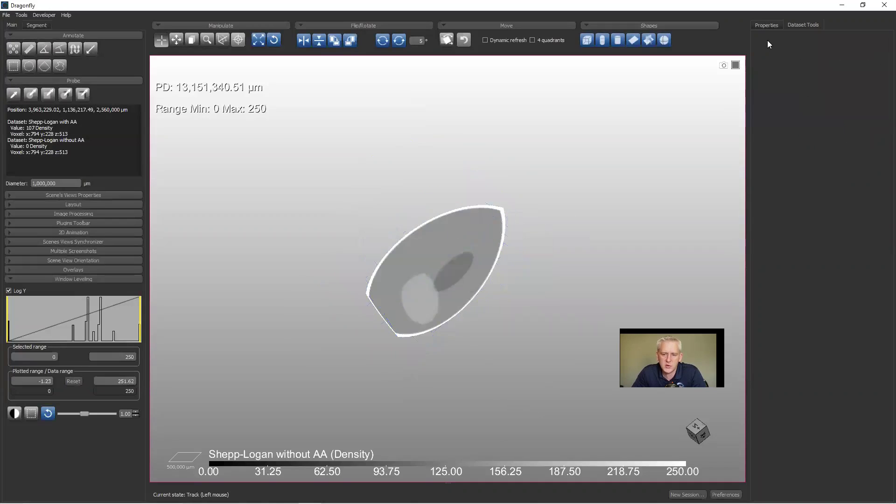
left_click(766, 25)
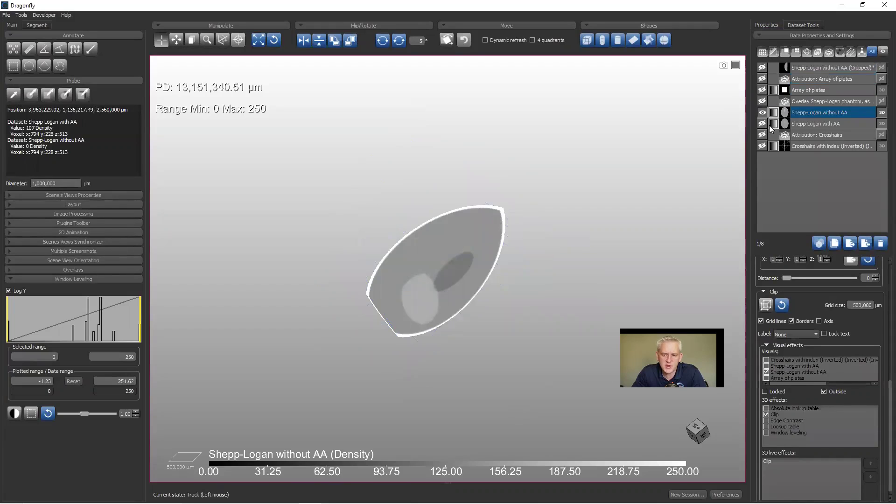
Restore the four-view layout and display only the cropped Shepp-Logan dataset.
double_click(632, 240)
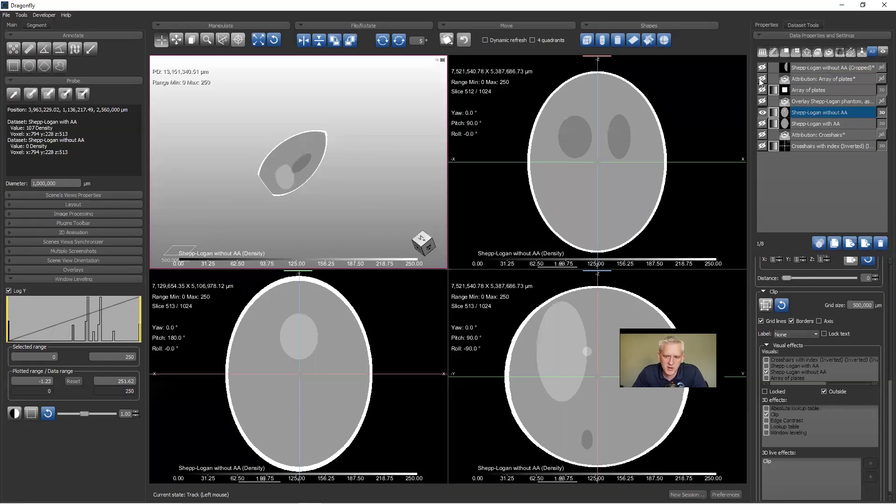
left_click(762, 68)
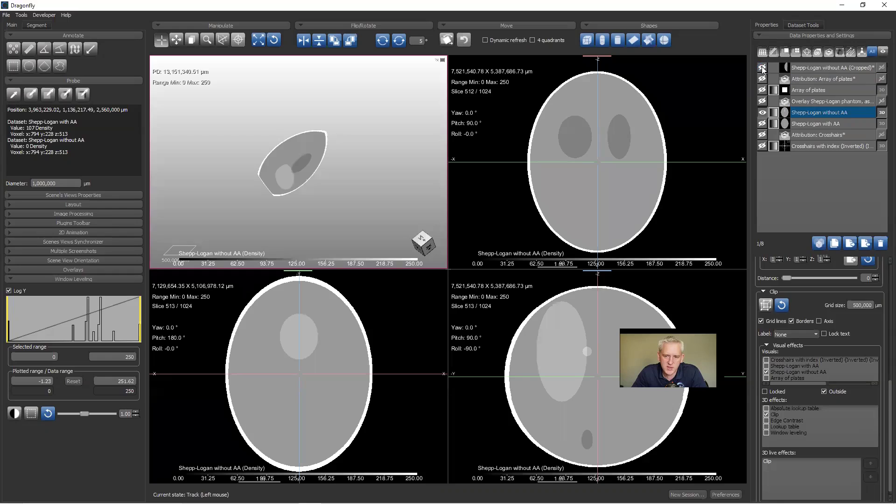
left_click(761, 147)
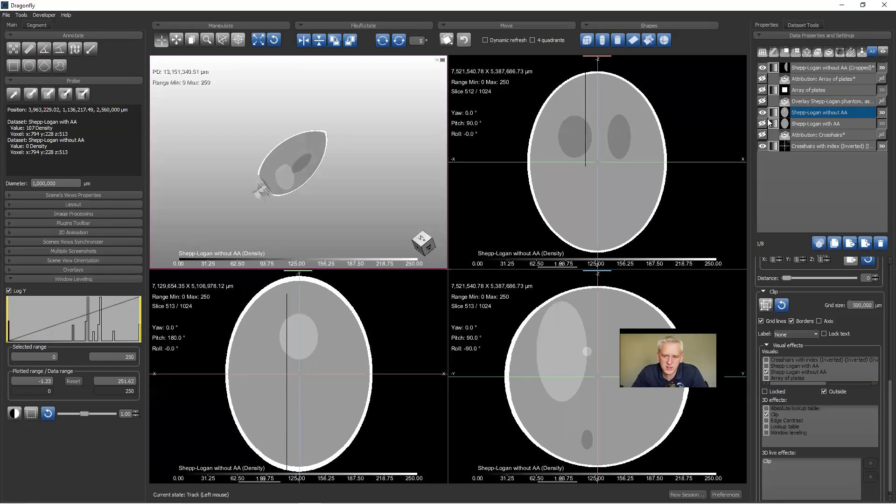
left_click(762, 146)
left_click(763, 112)
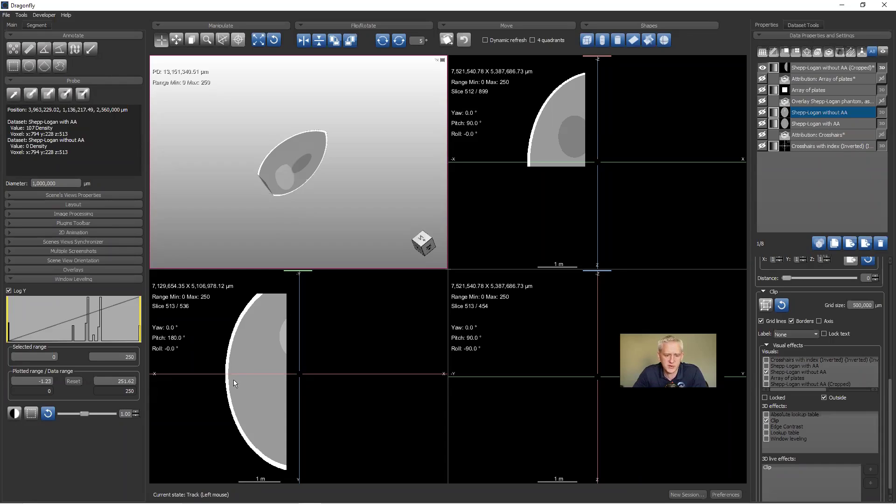
Maximize the XZ slice view and examine the cropped phantom's outer shell at voxel level.
left_click(540, 121)
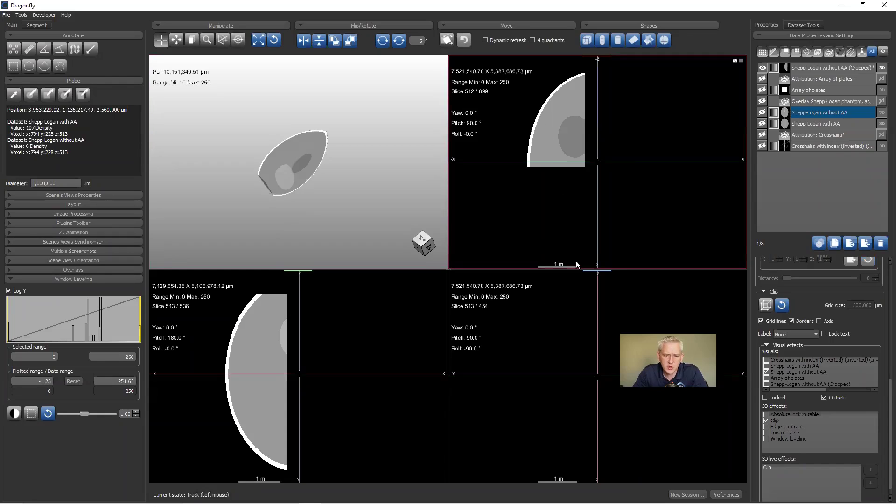
double_click(543, 124)
right_click_drag(377, 284, 395, 361)
middle_click_drag(493, 245, 576, 210)
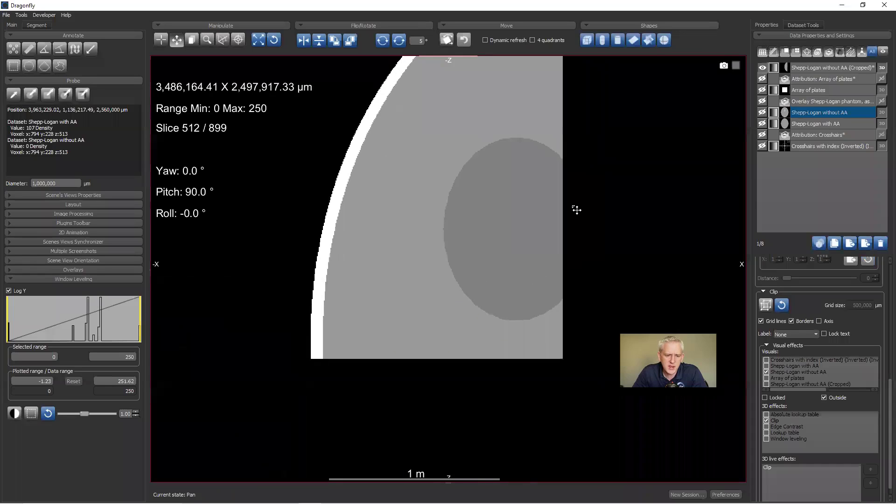
right_click_drag(482, 146, 540, 426)
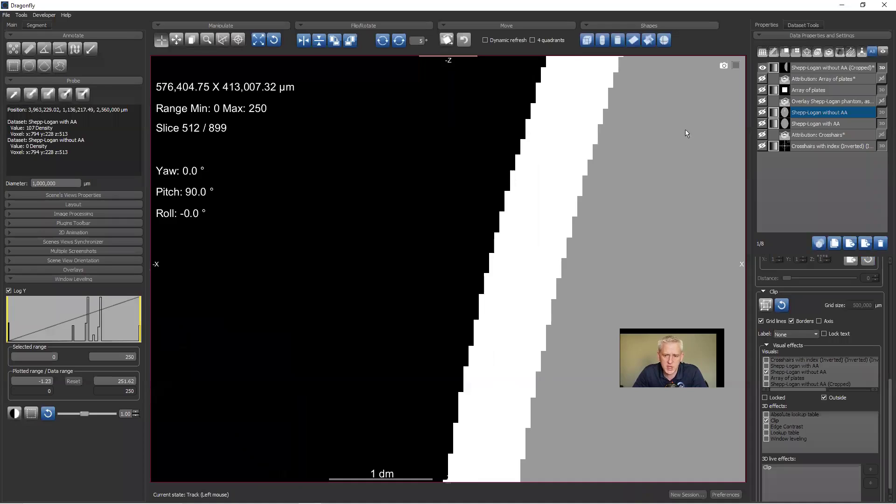
Toggle the original and cropped Shepp-Logan datasets to compare their voxel alignment along the outer shell.
left_click(763, 113)
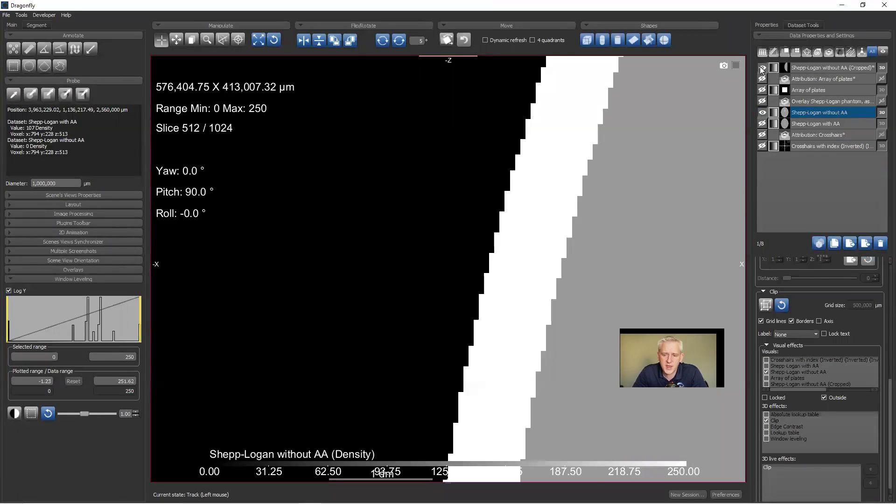
scroll(611, 232, "down", 3)
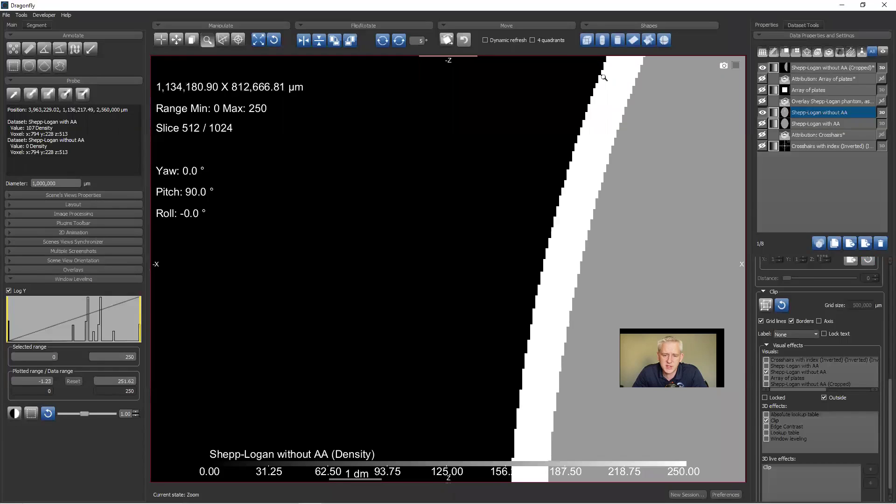
scroll(536, 266, "down", 3)
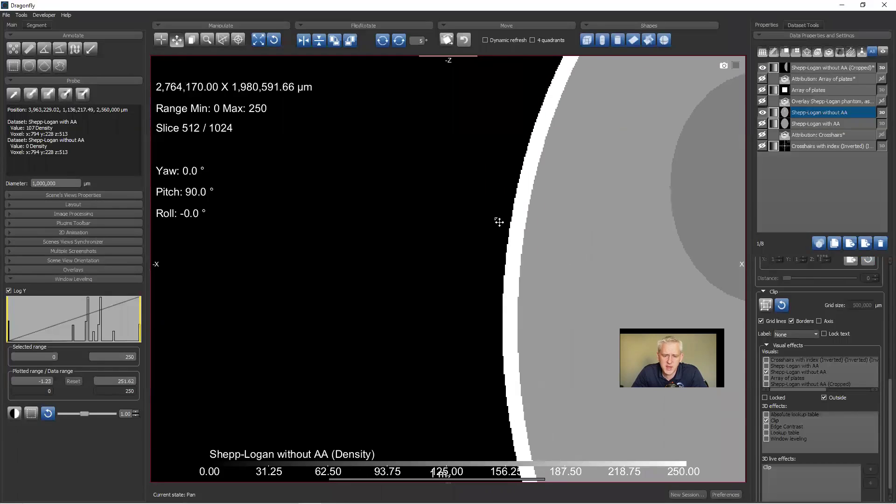
scroll(489, 179, "up", 4)
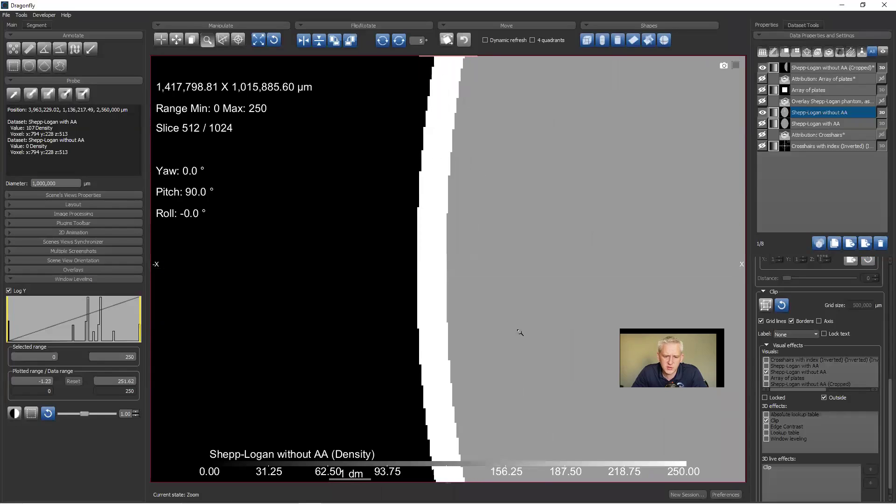
left_click(761, 112)
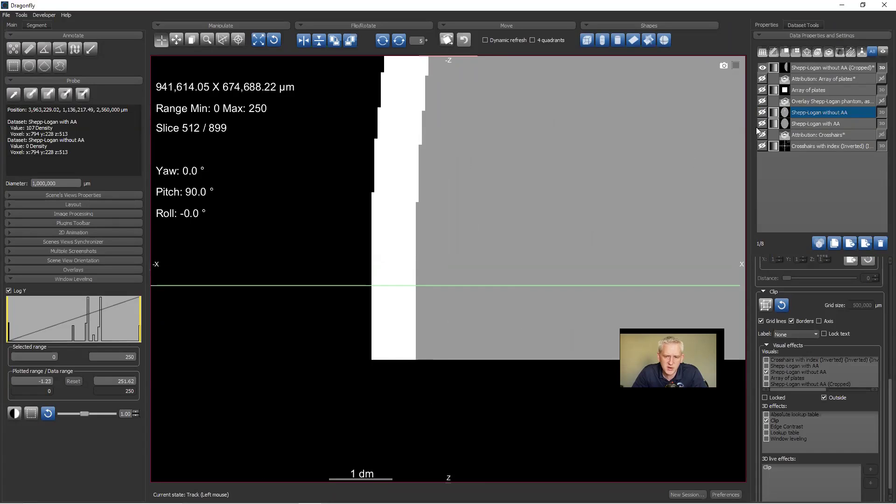
left_click(762, 112)
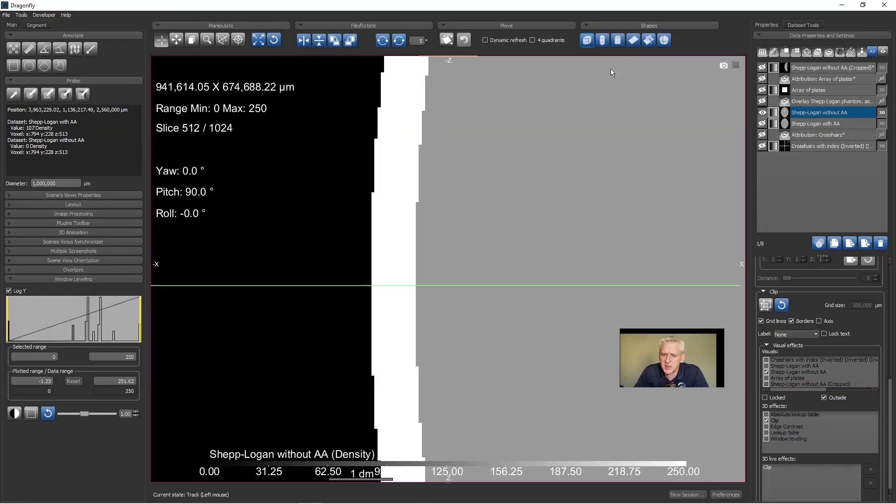
key("z")
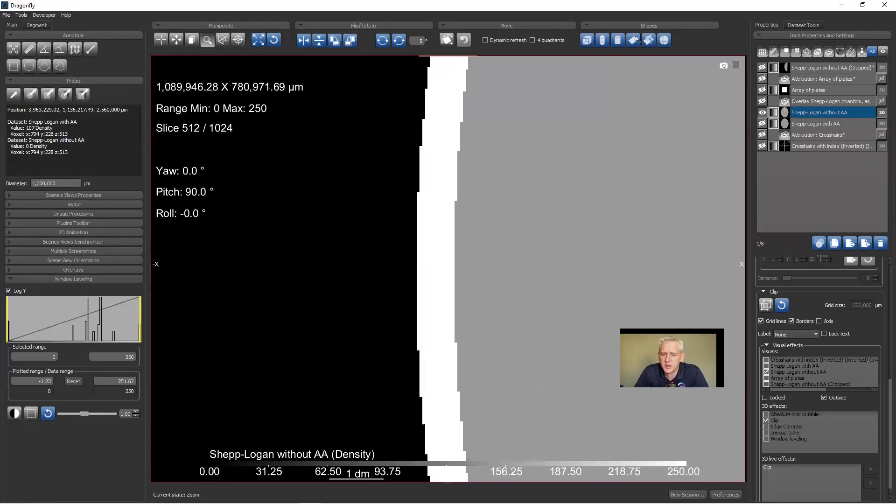
Delete the cropped Shepp-Logan dataset and select Shepp-Logan without AA.
left_click(823, 67)
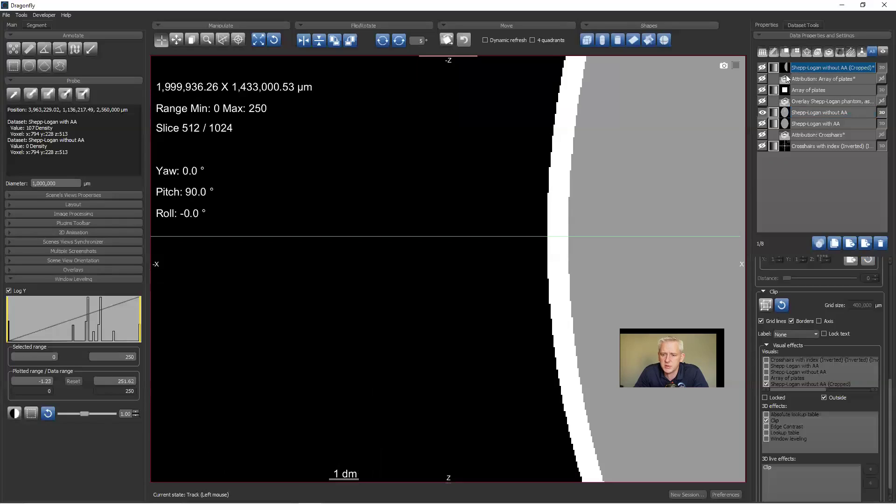
left_click(880, 243)
left_click(806, 103)
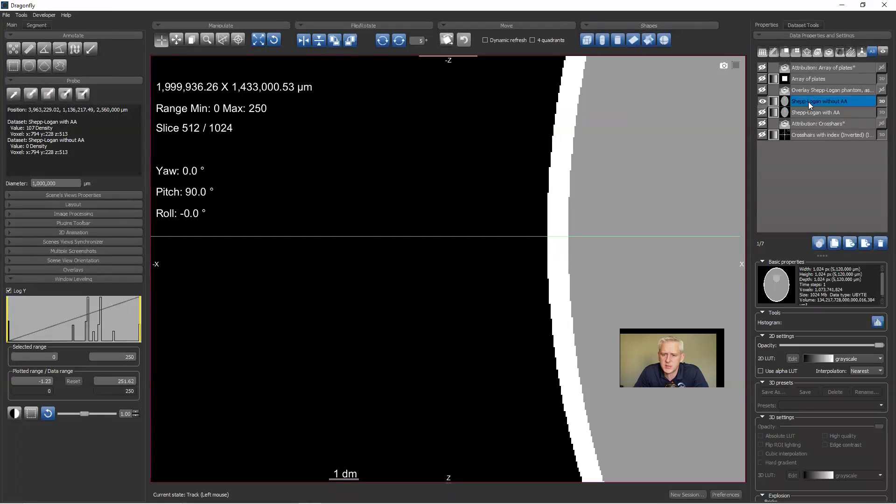
Add a box shape around the phantom and make it visible in the XZ slice view.
middle_click_drag(515, 255, 394, 244)
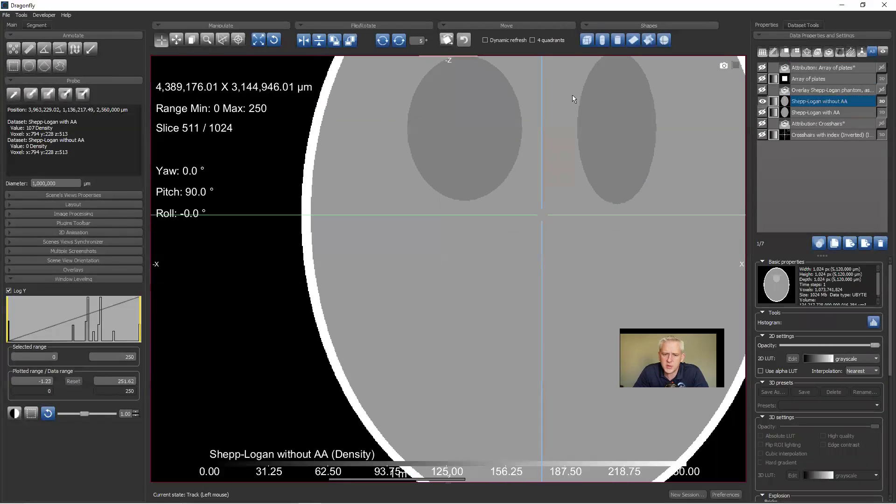
left_click(588, 40)
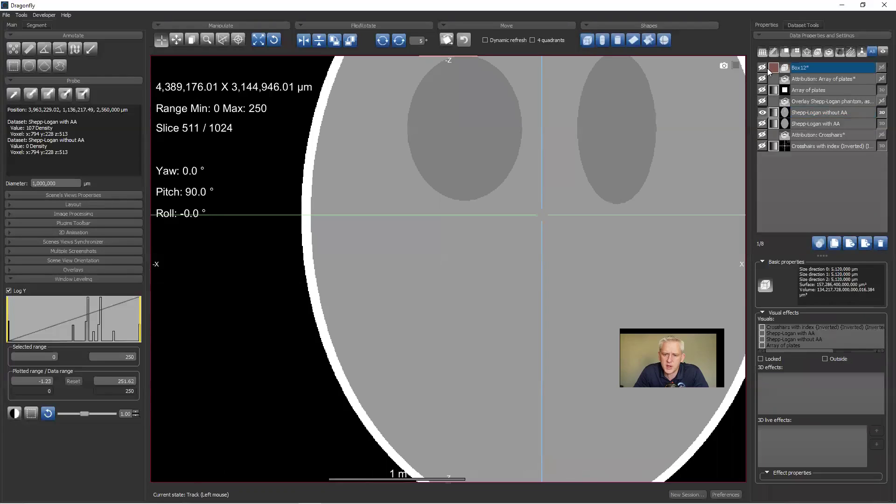
right_click_drag(611, 154, 579, 150)
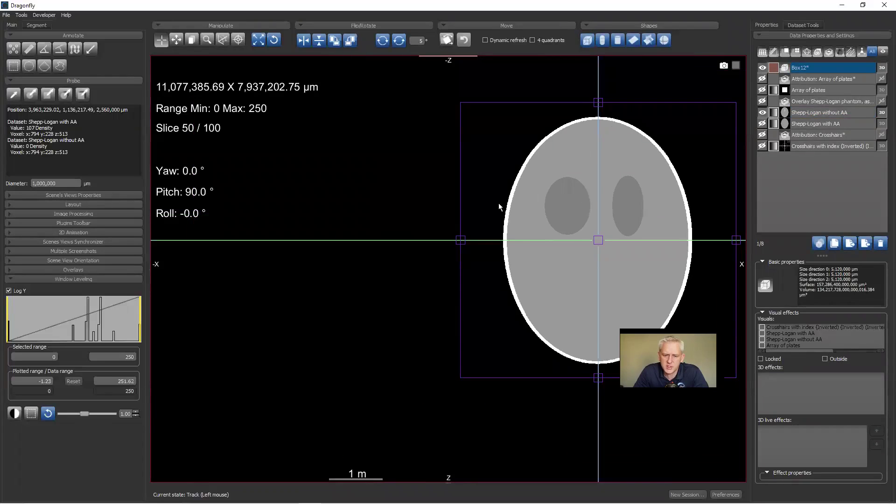
Tilt the box and shrink it to about 1,475,973 × 5,120,000 × 556,076 µm across the phantom's outer shell on the -X side.
left_click_drag(466, 256, 575, 160)
left_click_drag(680, 136, 524, 187)
right_click_drag(525, 148, 553, 364)
right_click_drag(480, 209, 510, 328)
middle_click_drag(503, 286, 487, 214)
right_click_drag(487, 217, 514, 327)
Extract a structured grid of the Shepp-Logan without AA dataset from the tilted box, leaving the name blank.
right_click(803, 69)
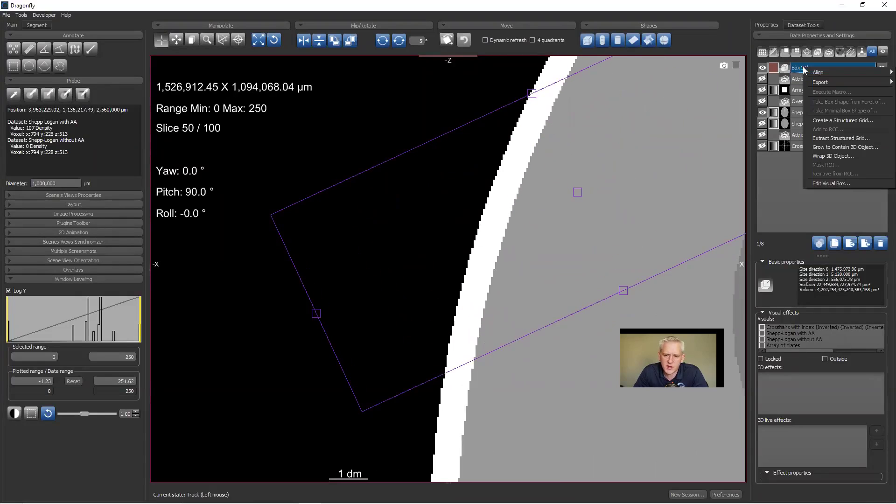
left_click(844, 138)
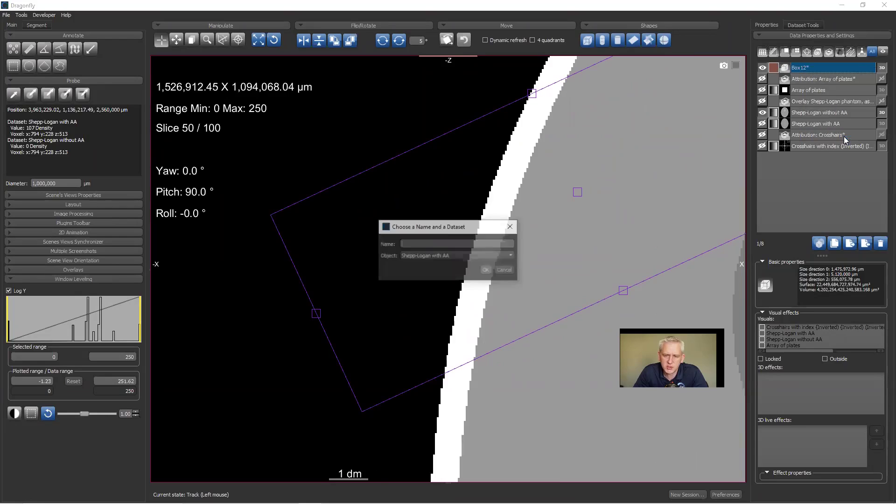
left_click(449, 256)
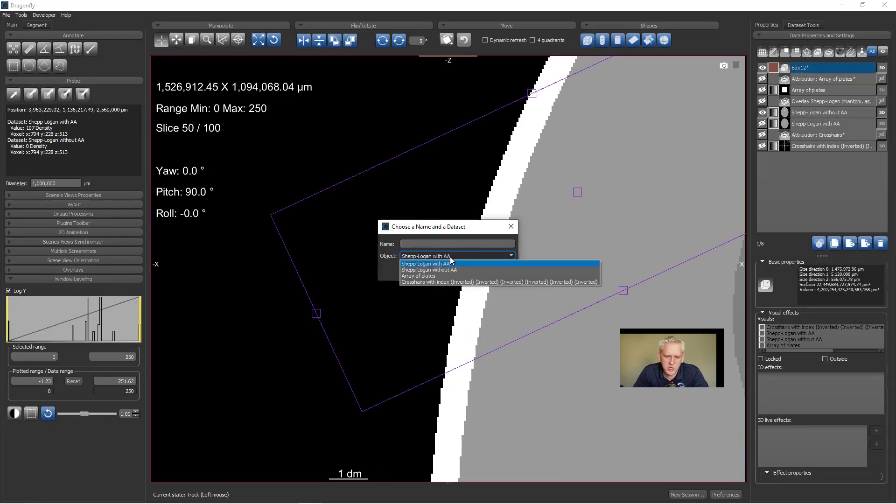
left_click(447, 269)
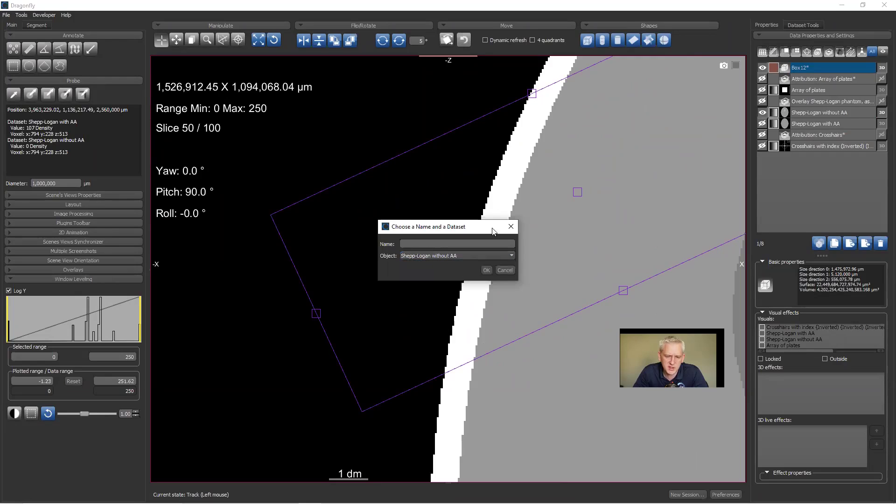
left_click(486, 271)
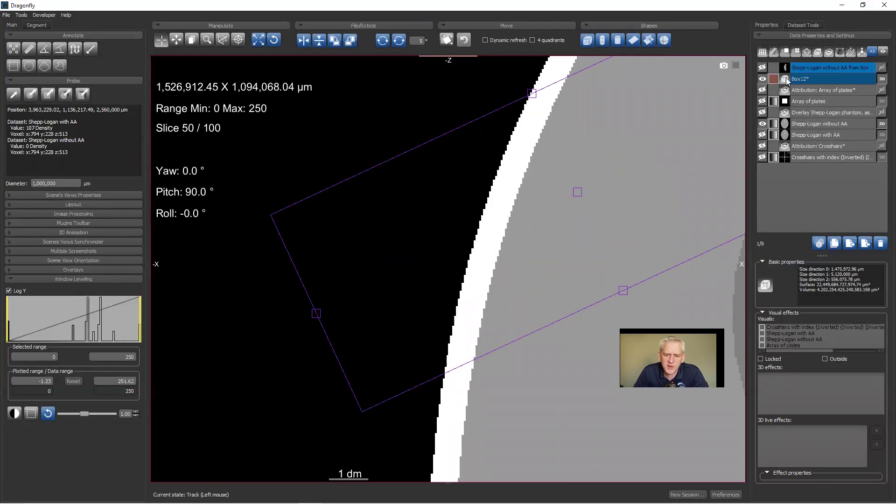
Show the box-resampled dataset with the original Shepp-Logan hidden and examine its rotated voxels along the outer shell.
left_click(762, 67)
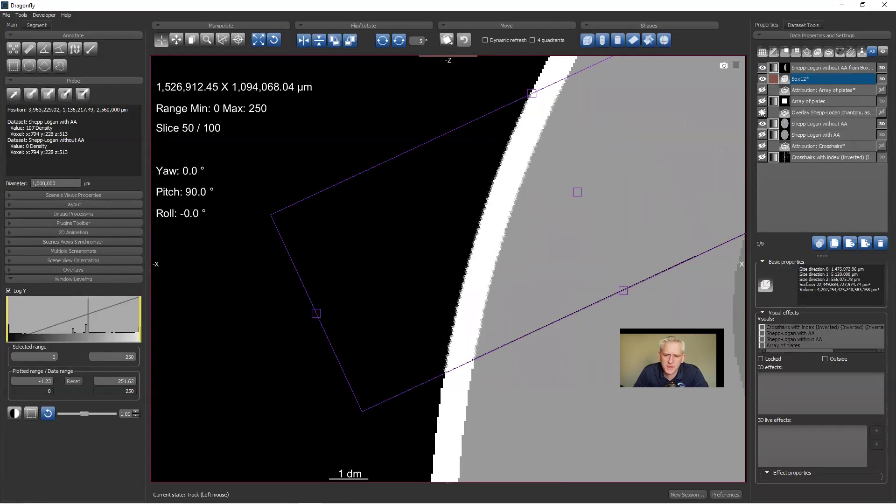
left_click(762, 124)
scroll(493, 137, "up", 3)
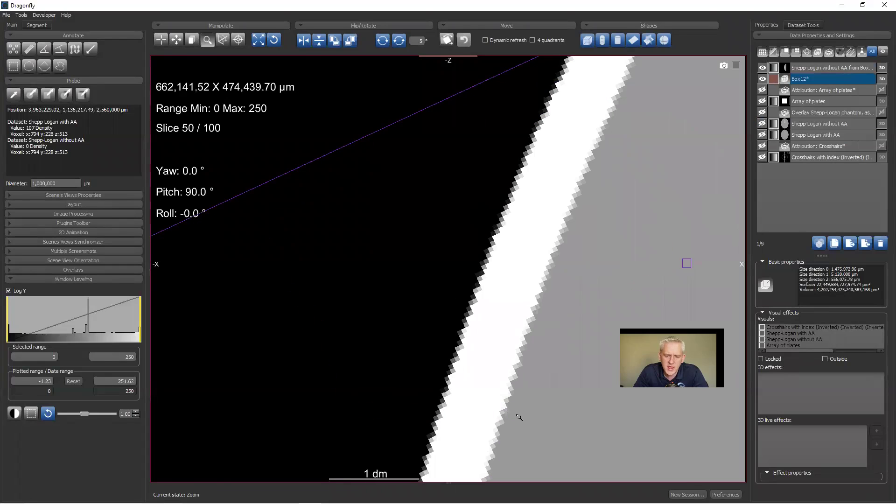
right_click_drag(519, 418, 520, 480)
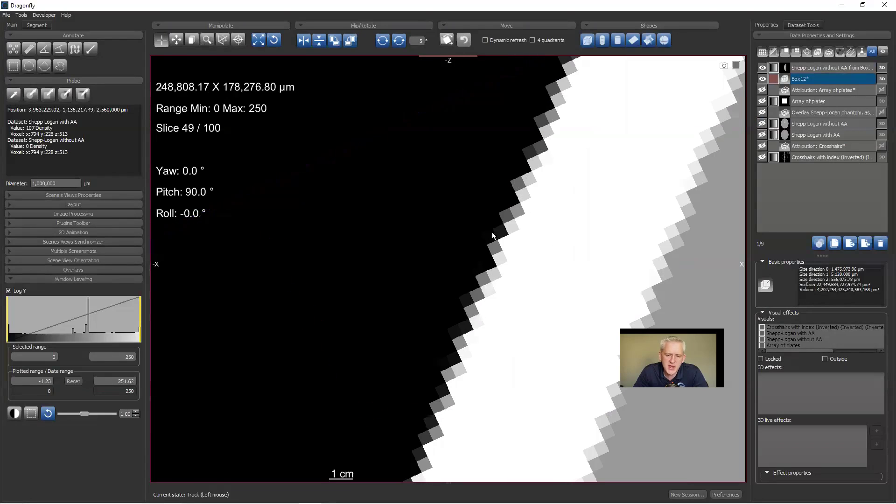
right_click_drag(524, 228, 505, 105)
right_click_drag(520, 185, 524, 117)
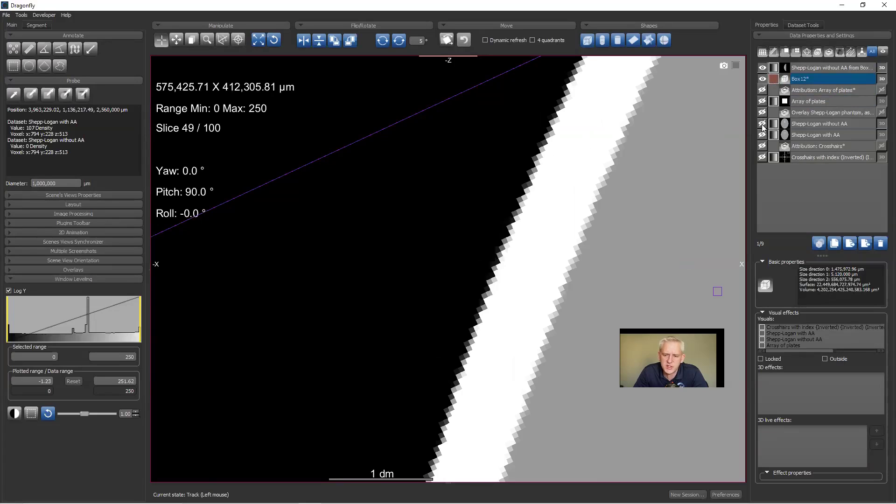
Compare resampled and original voxels across the tilted box's lower edge, switching the resampled dataset off and on.
middle_click_drag(519, 354, 519, 93)
middle_click_drag(524, 374, 589, 110)
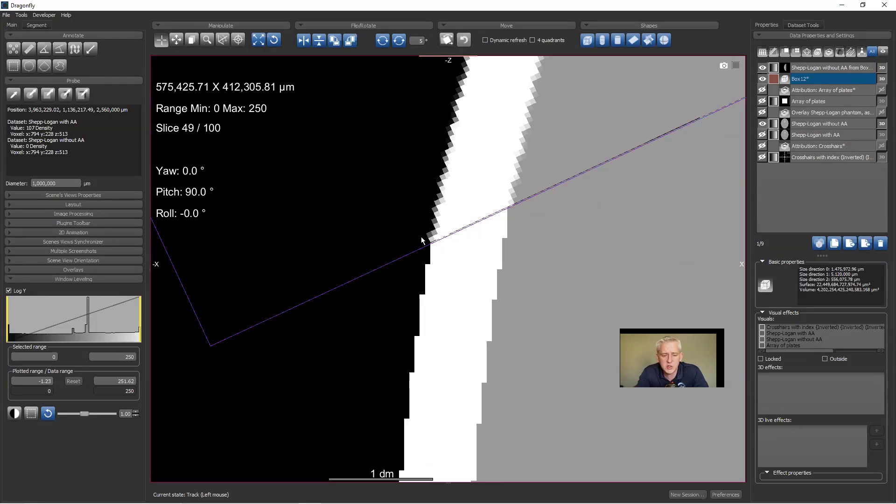
right_click_drag(464, 334, 469, 345)
scroll(370, 198, "down", 1)
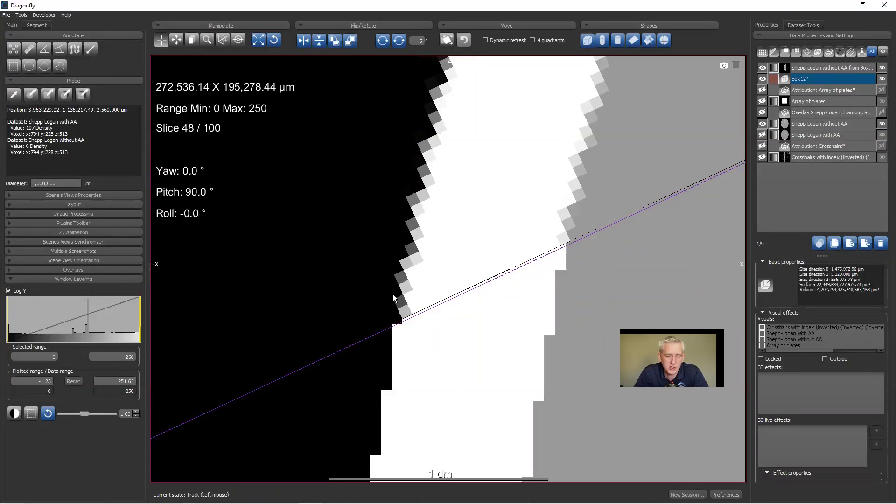
left_click(762, 68)
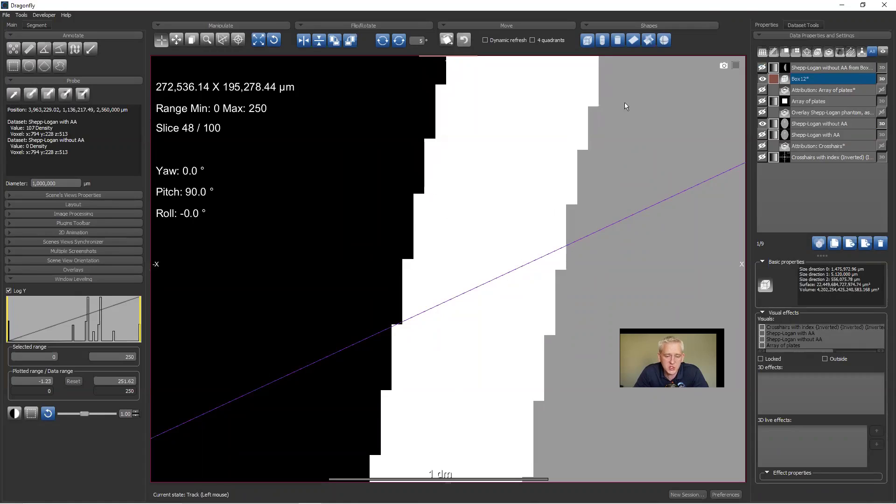
left_click(762, 68)
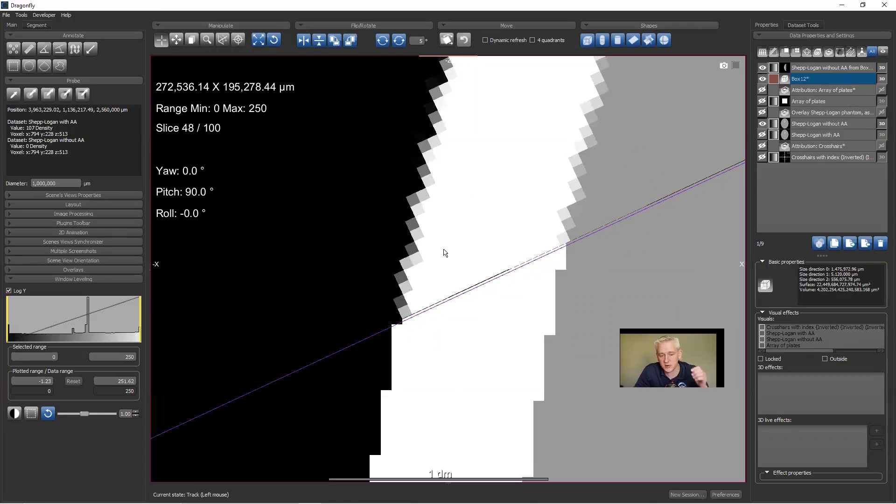
right_click_drag(446, 254, 499, 188)
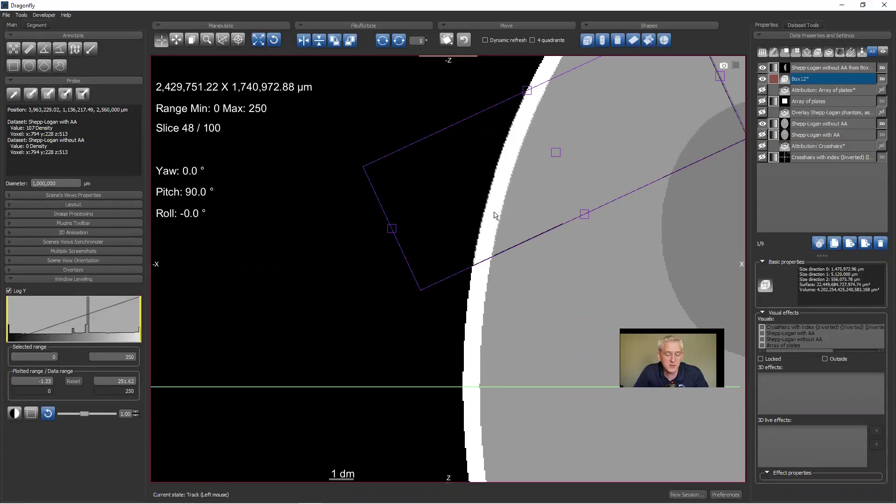
Delete the tilted box and the Shepp-Logan dataset resampled from it.
left_click(800, 79)
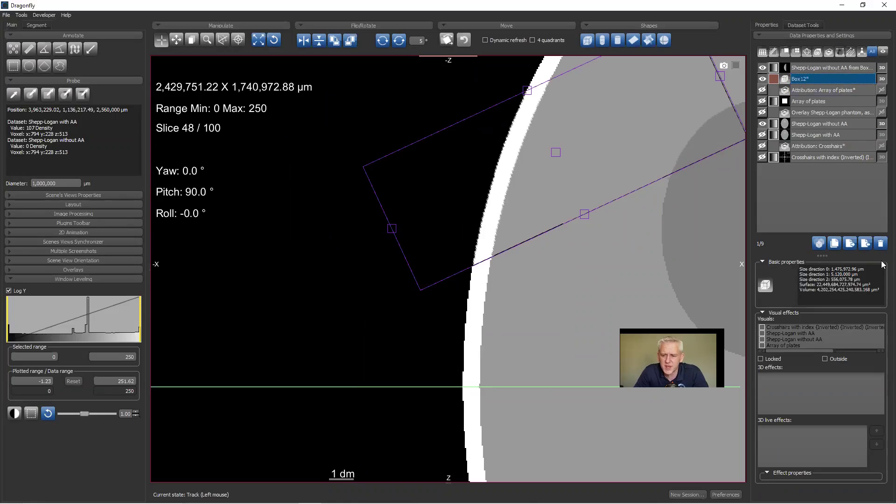
left_click(880, 244)
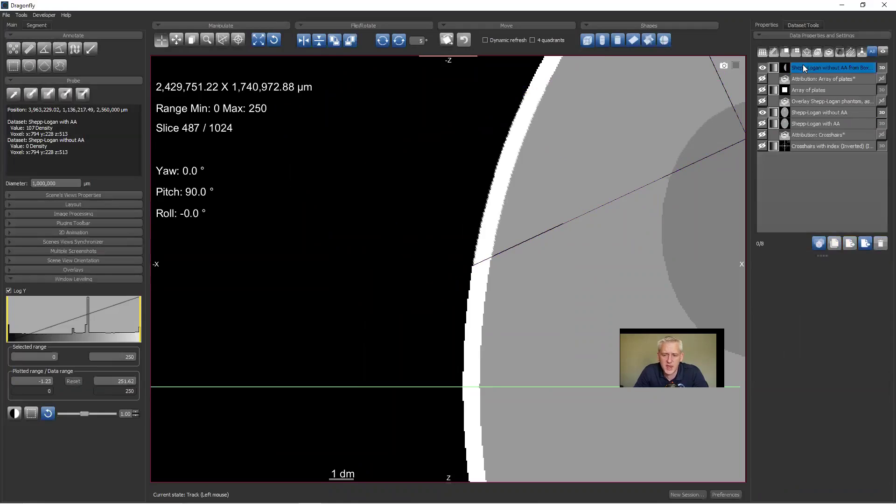
left_click(803, 68)
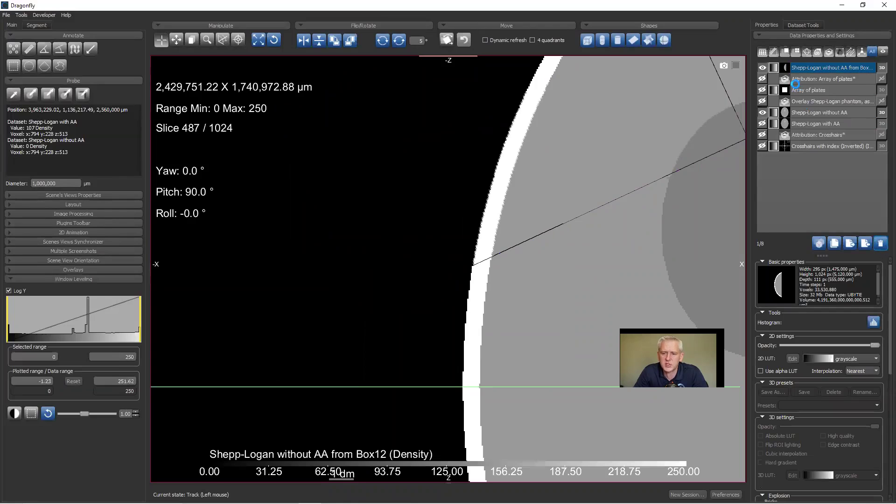
key("Delete")
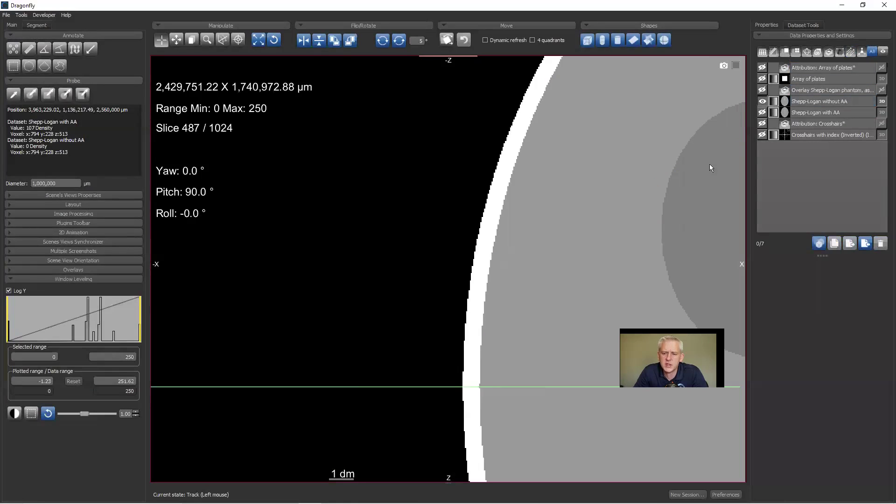
Hide Shepp-Logan without AA and show the Array of plates dataset in the enlarged XZ slice view.
left_click(762, 102)
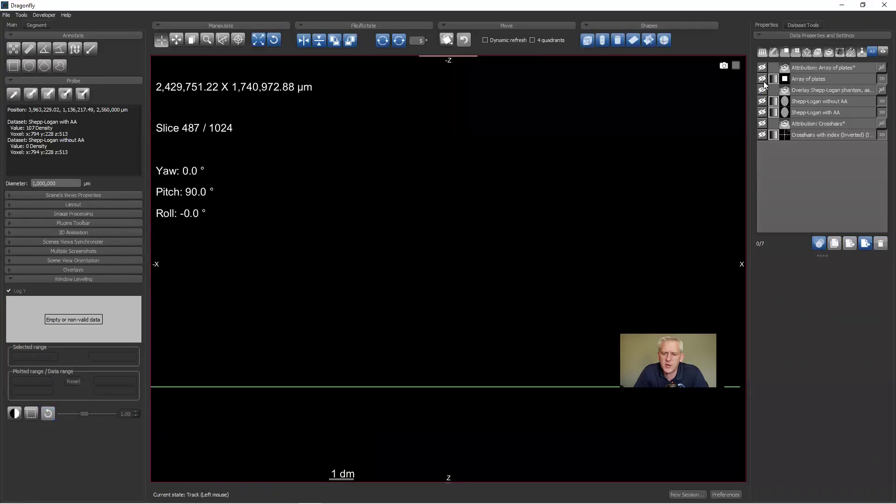
left_click(762, 79)
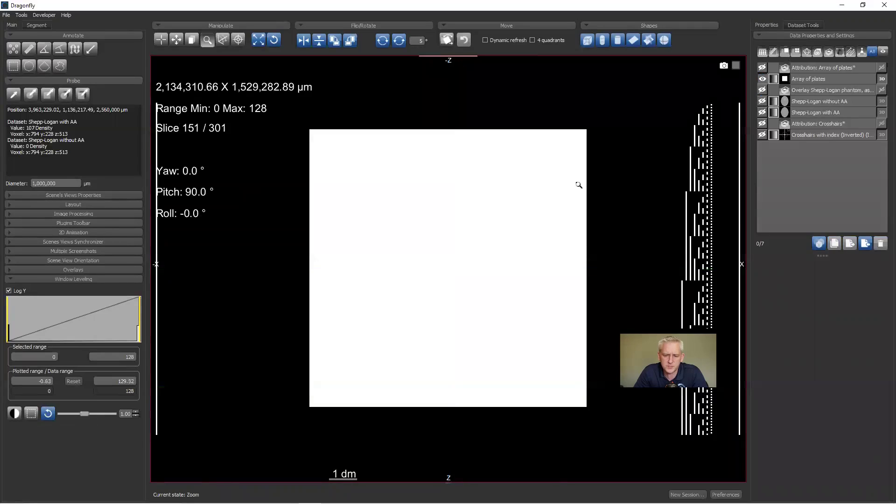
double_click(528, 184)
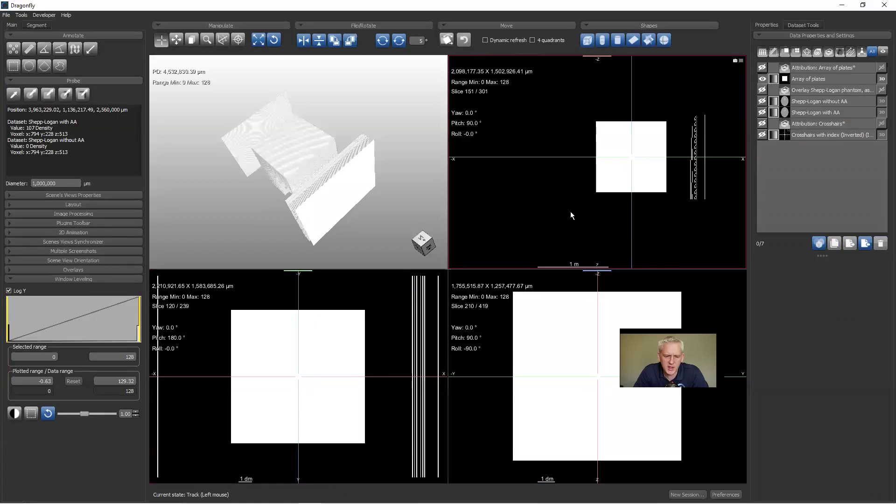
double_click(670, 172)
right_click_drag(579, 175, 610, 336)
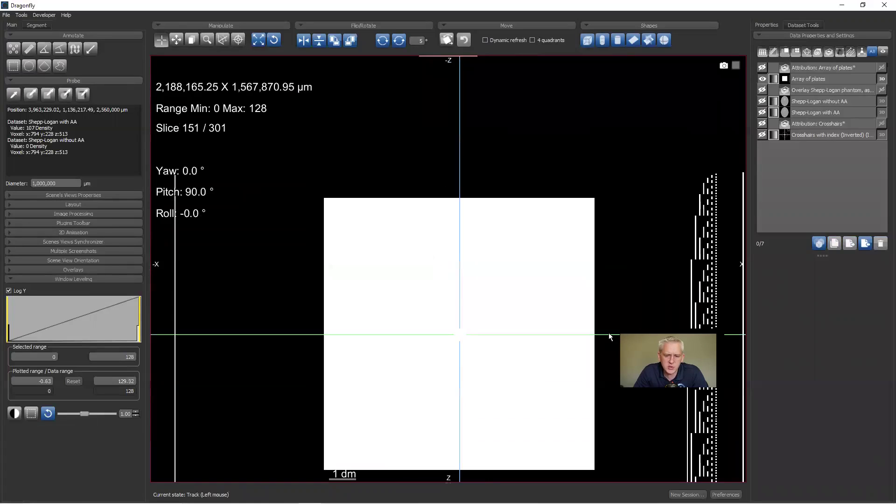
middle_click_drag(553, 279, 433, 205)
right_click_drag(504, 172, 577, 243)
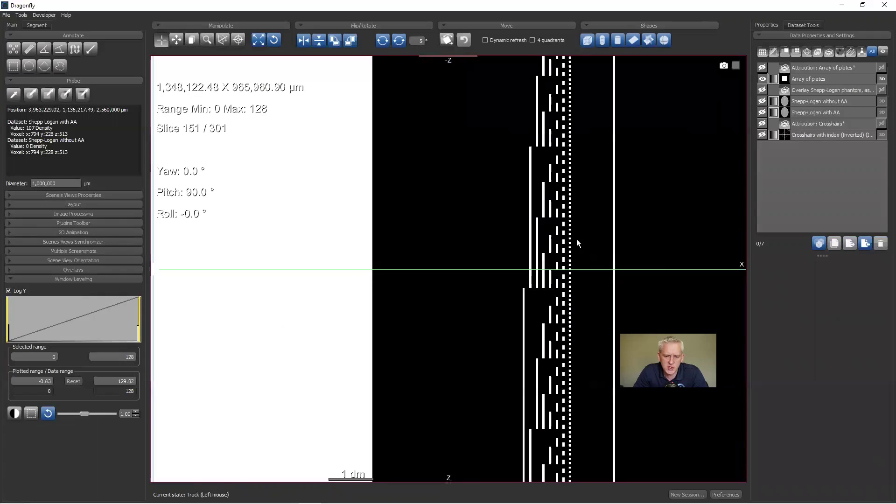
Add a box around the array of plates, tilt it and shrink it to about 757,217 × 1,505,000 × 190,149 µm across the thin plates.
left_click(587, 40)
right_click_drag(636, 236, 602, 75)
left_click_drag(172, 250, 488, 300)
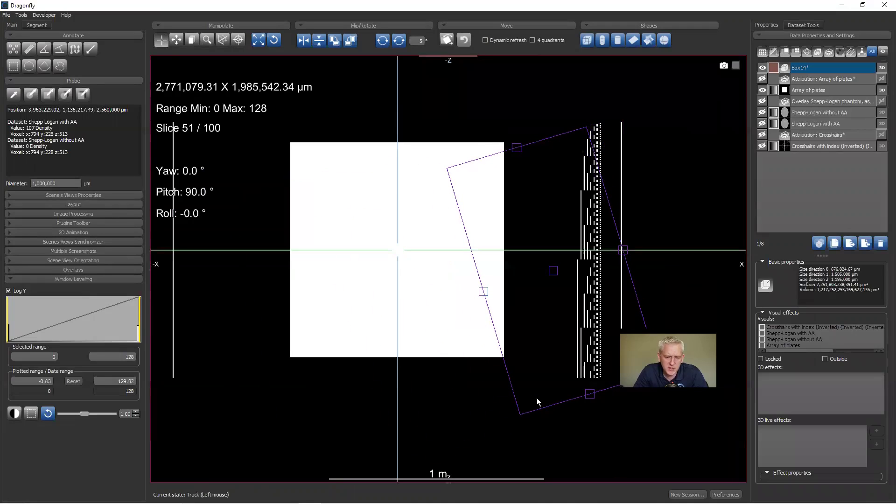
left_click_drag(551, 408, 533, 273)
left_click_drag(494, 158, 517, 239)
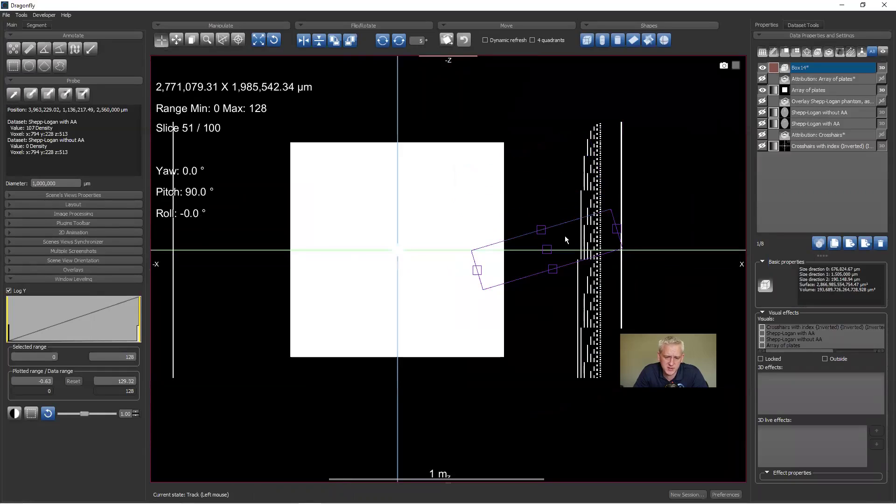
left_click_drag(623, 217, 629, 208)
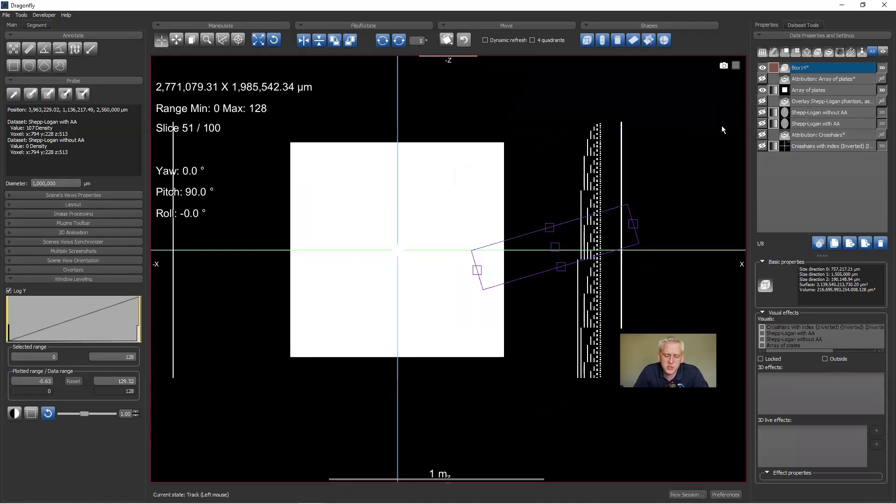
Try to resample with the tilted box by extracting a structured grid of the Shepp-Logan without AA dataset.
right_click(806, 67)
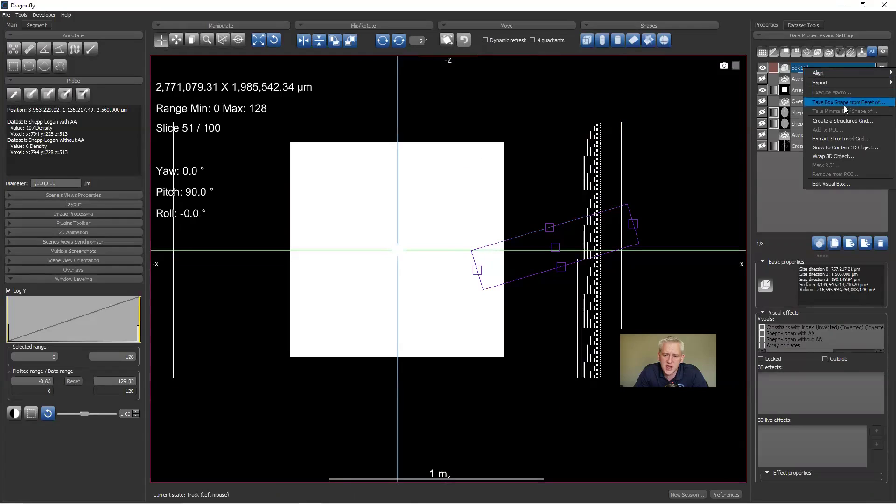
left_click(840, 138)
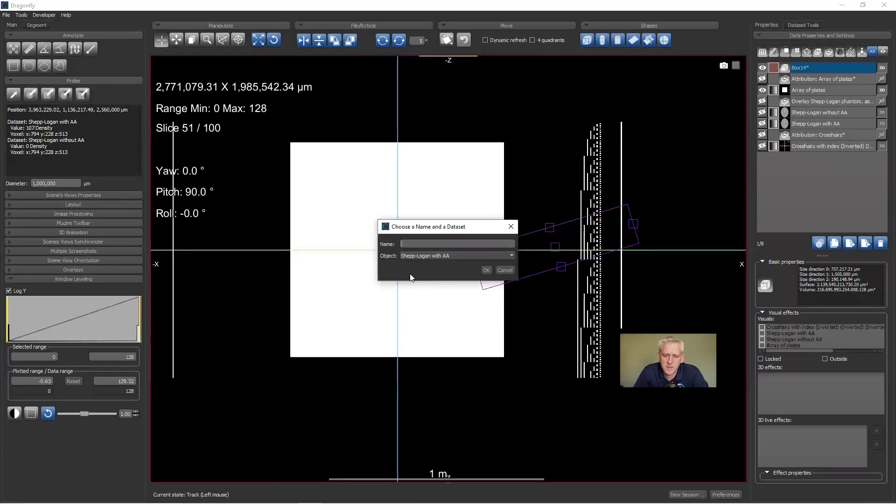
left_click(457, 260)
left_click(442, 271)
left_click(487, 271)
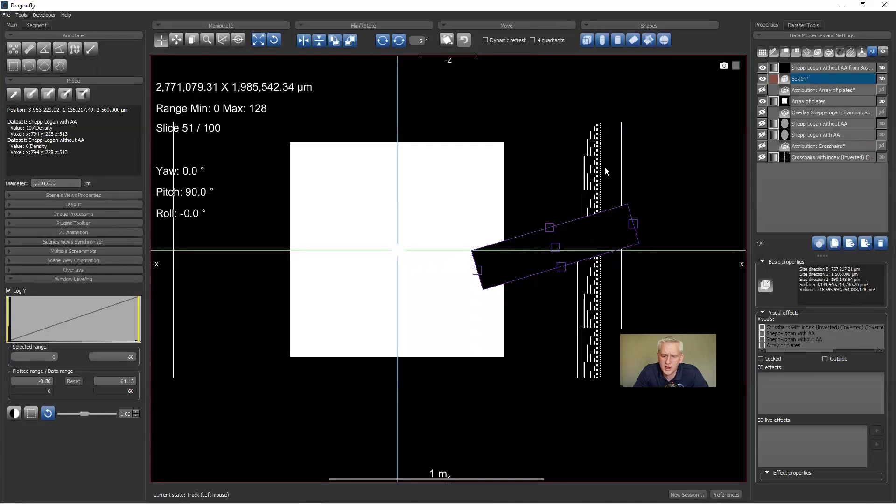
Delete the tilted box over the plates and the dataset extracted from it.
scroll(602, 165, "up", 3)
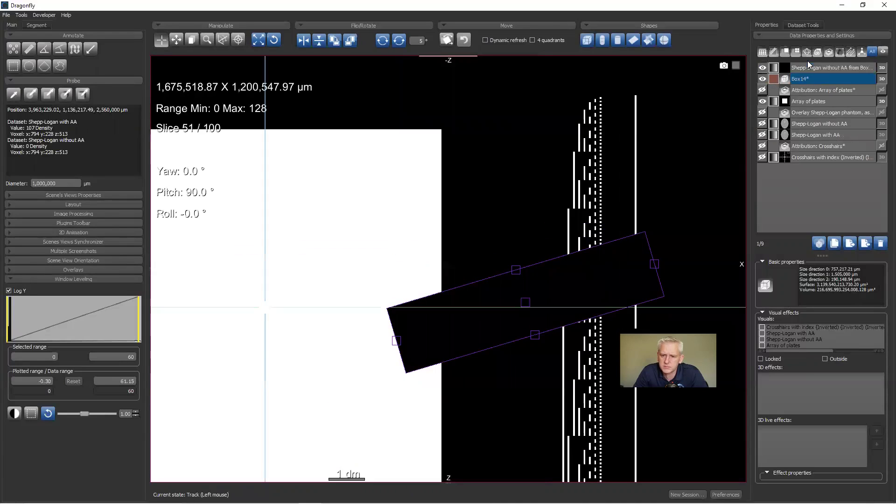
left_click(881, 243)
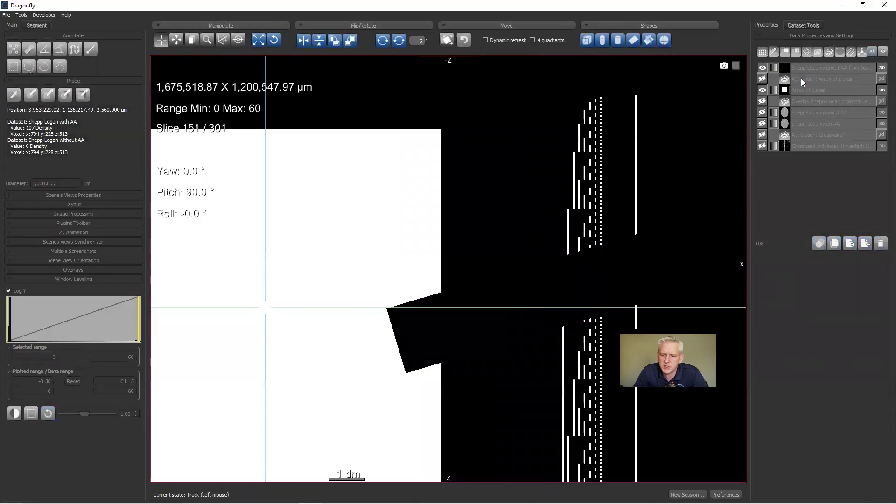
left_click(822, 69)
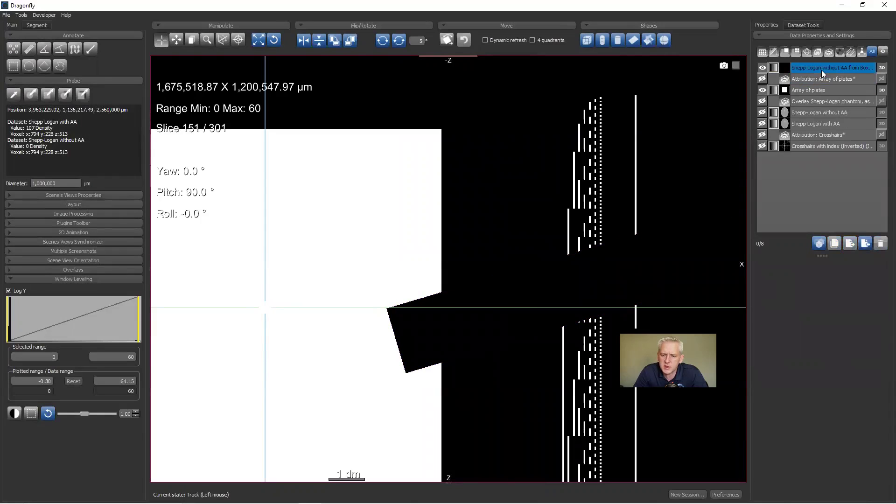
left_click(881, 243)
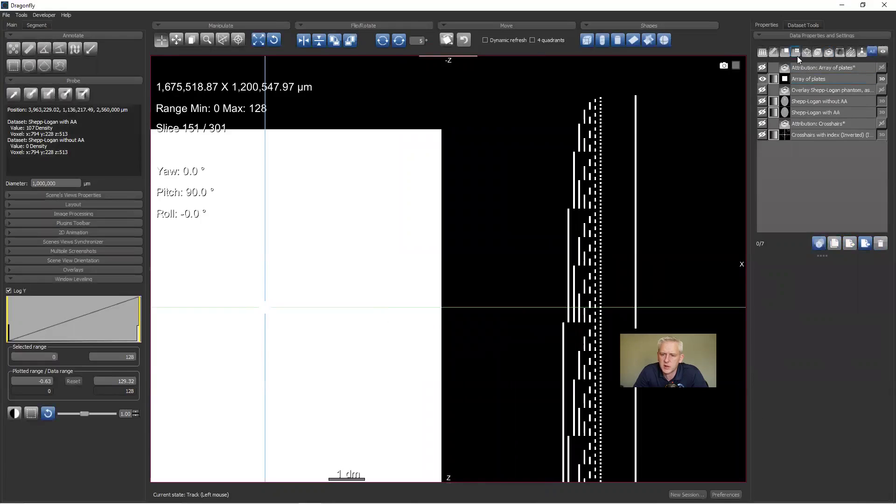
Add a new box shape around the array of plates and make it visible in the XZ slice view.
left_click(588, 40)
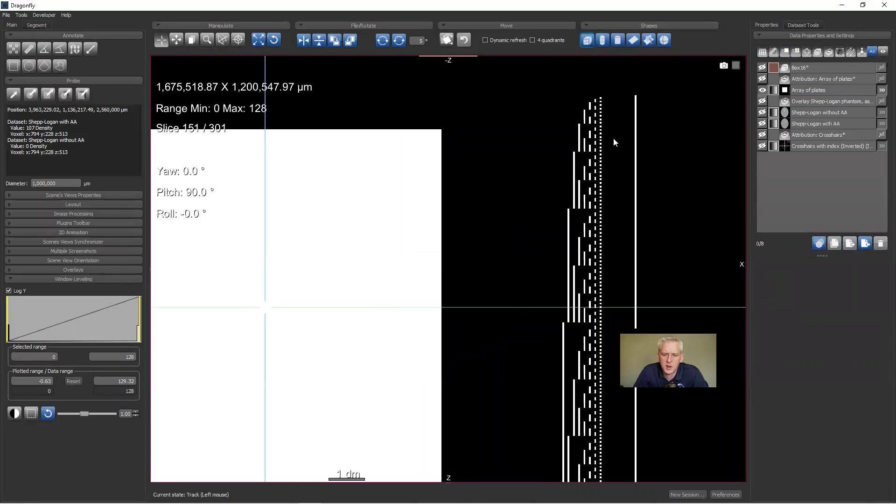
left_click(762, 68)
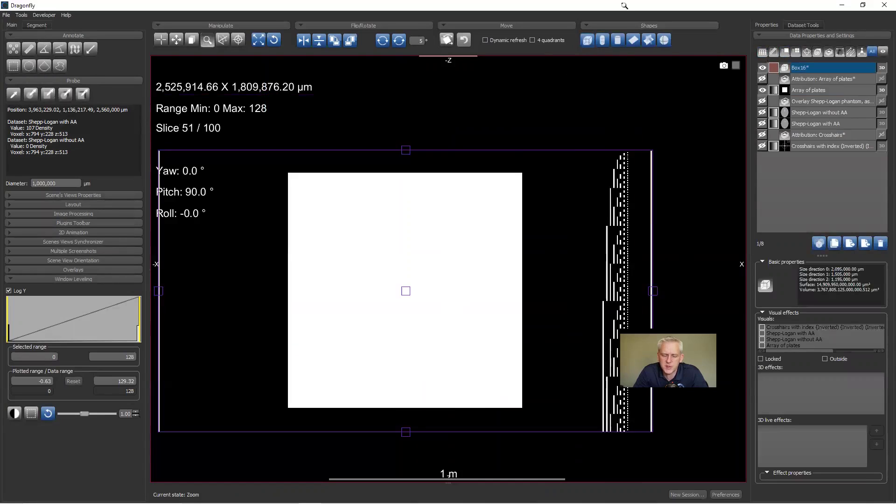
Tilt the new box and shrink it to about 744,121 × 1,505,000 × 265,693 µm across the thin plates.
left_click_drag(445, 276, 605, 289)
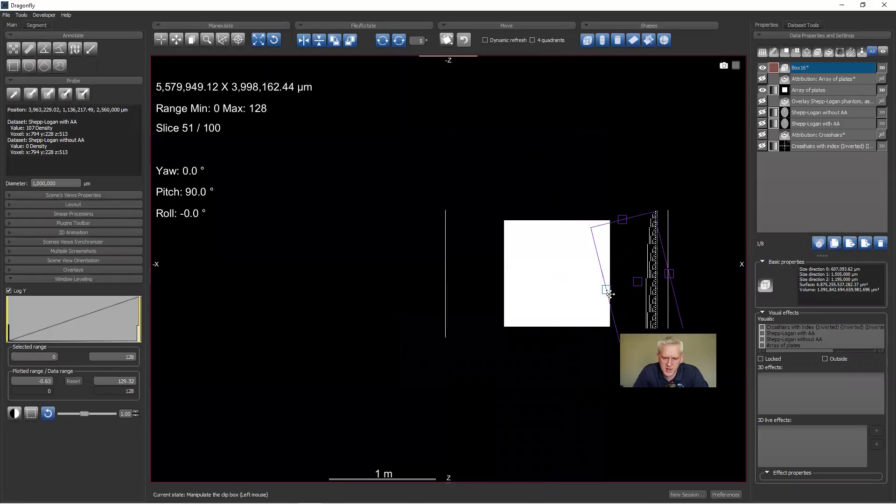
left_click_drag(617, 256, 677, 267)
Extract a structured grid of the Array of plates dataset with the tilted box.
left_click(790, 94, "ctrl")
left_click(785, 95, "ctrl")
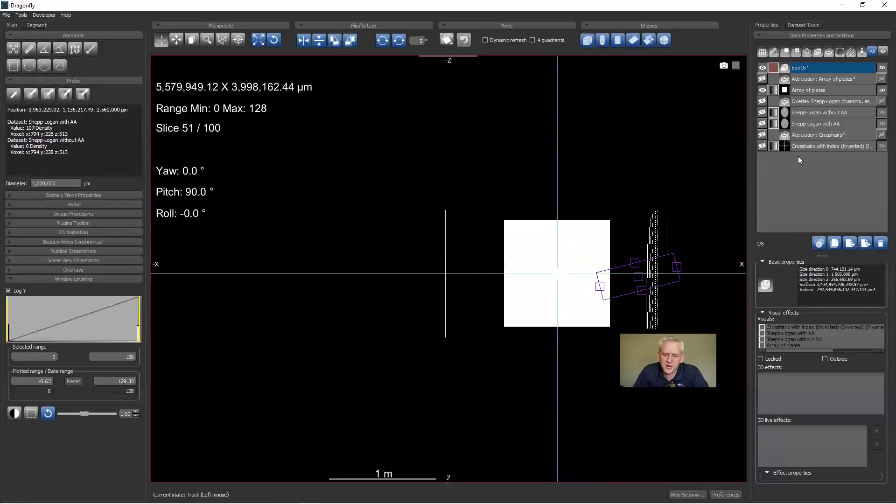
left_click(814, 92, "ctrl")
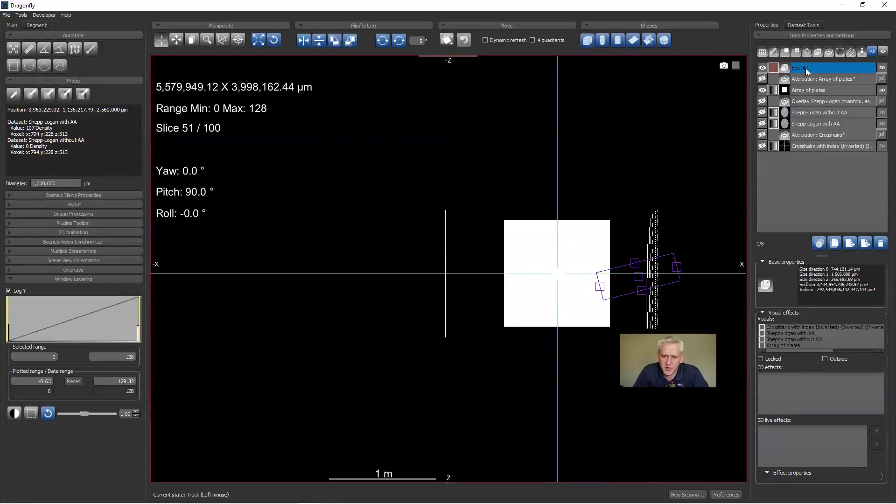
right_click(805, 69)
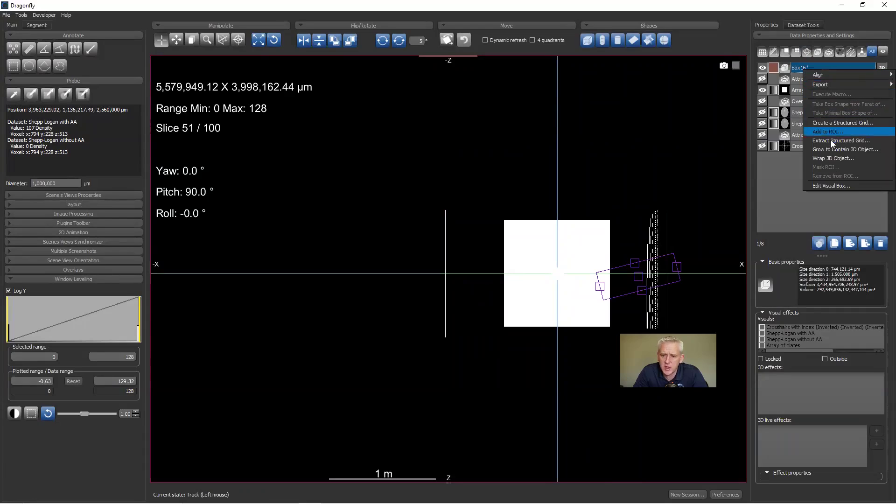
left_click(830, 141)
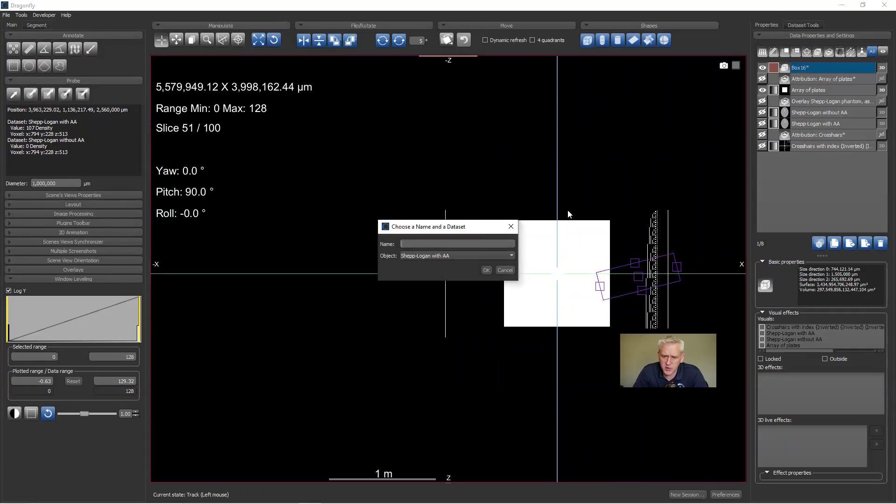
left_click(464, 256)
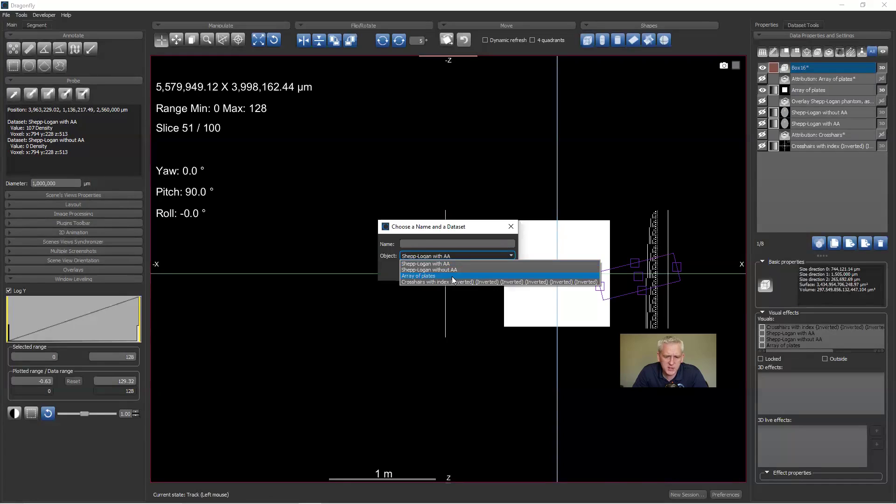
left_click(452, 276)
left_click(500, 270)
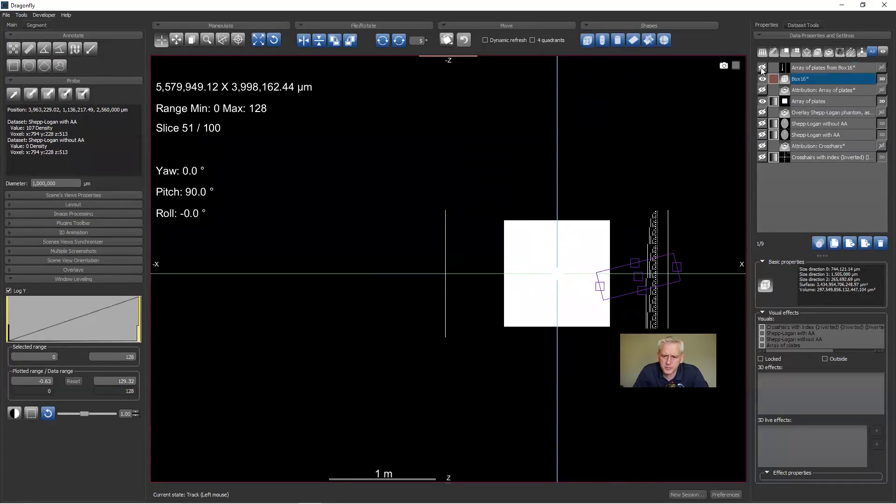
Show the dataset extracted from the box, hide the original array of plates, and examine the resampled plate edges.
scroll(700, 158, "up", 3)
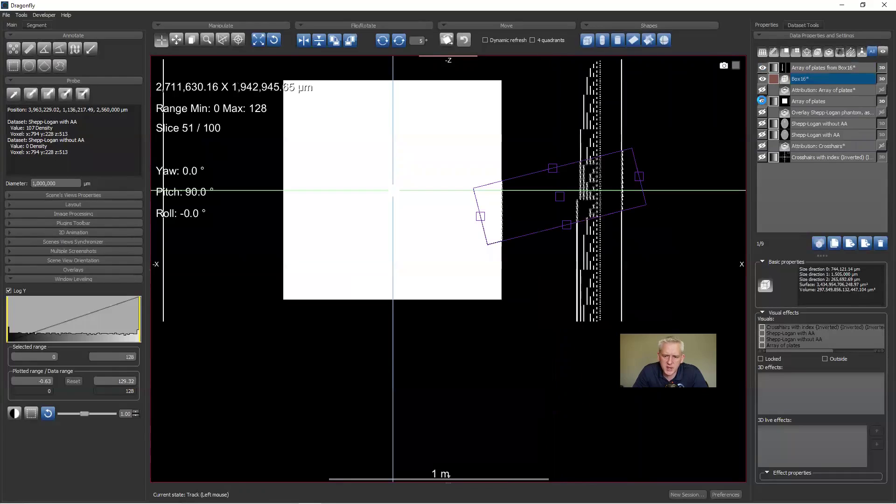
left_click(762, 101)
right_click_drag(541, 144, 547, 409)
middle_click_drag(519, 211, 527, 82)
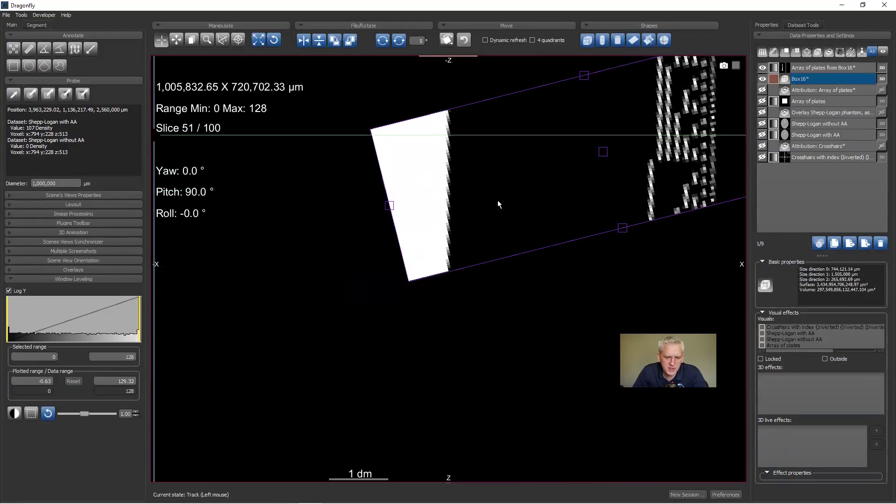
middle_click_drag(589, 157, 406, 236)
right_click_drag(516, 183, 662, 212)
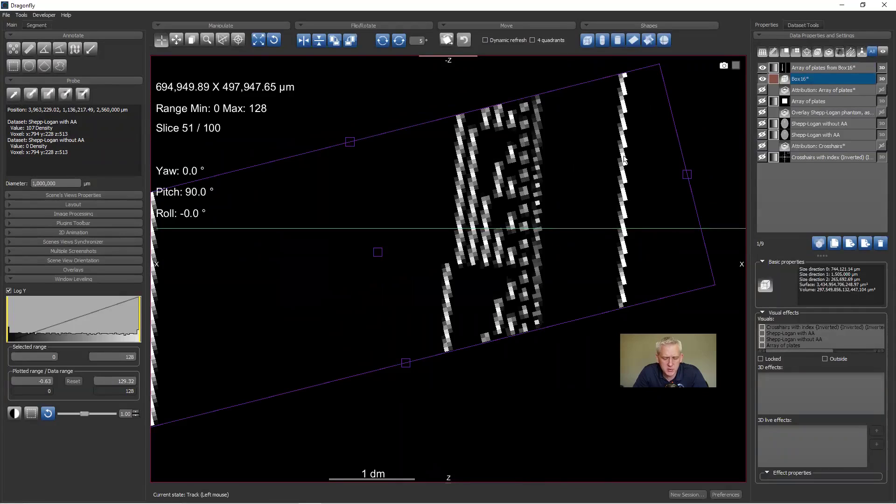
Show the original array of plates again and compare its thin-plate voxels with the resampled ones at the box boundary.
left_click(762, 101)
right_click_drag(622, 249, 559, 350)
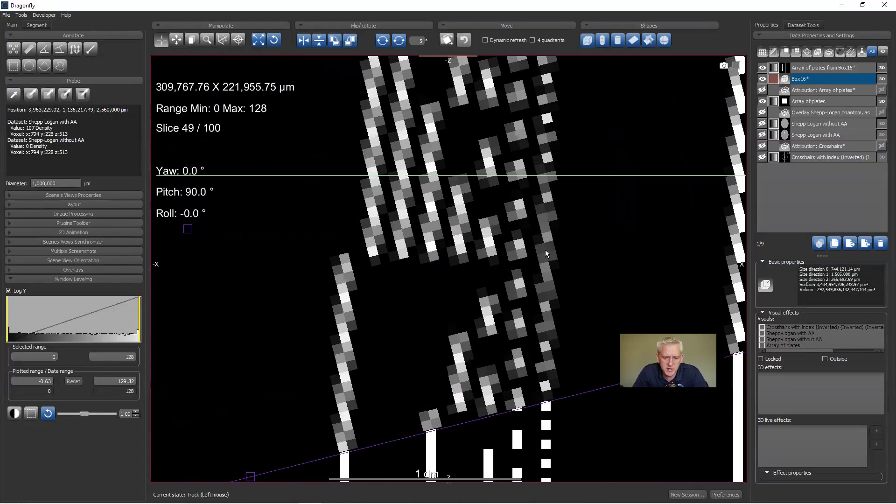
middle_click_drag(546, 262, 536, 161)
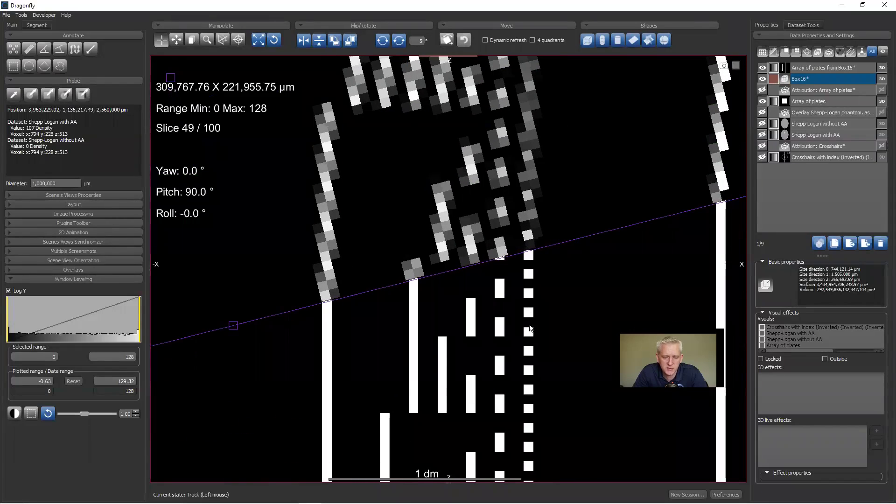
left_click_drag(532, 264, 538, 192)
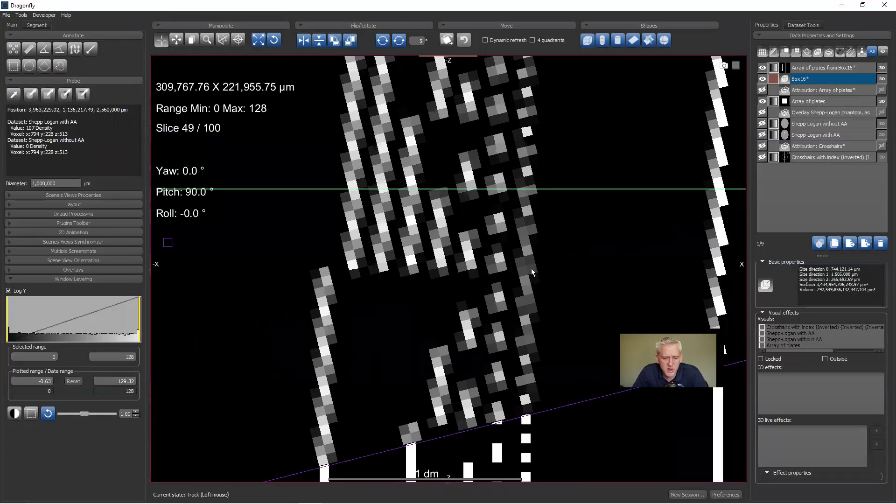
scroll(532, 275, "down", 3)
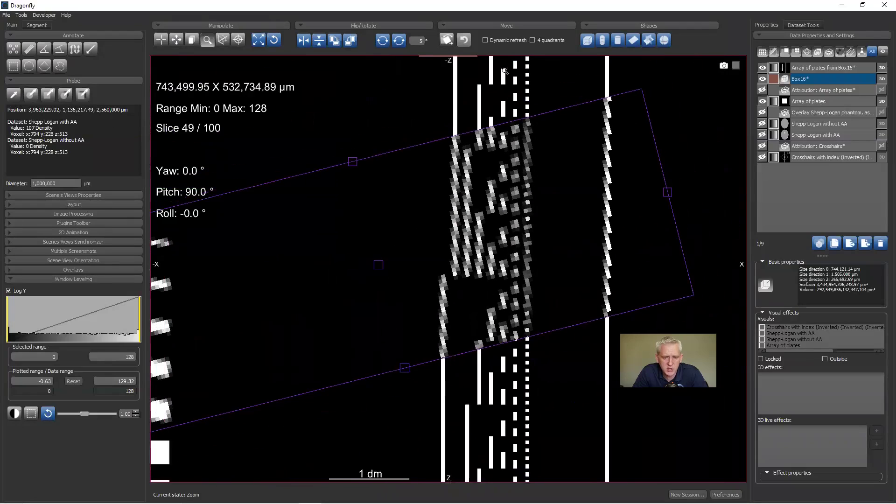
right_click_drag(531, 230, 535, 373)
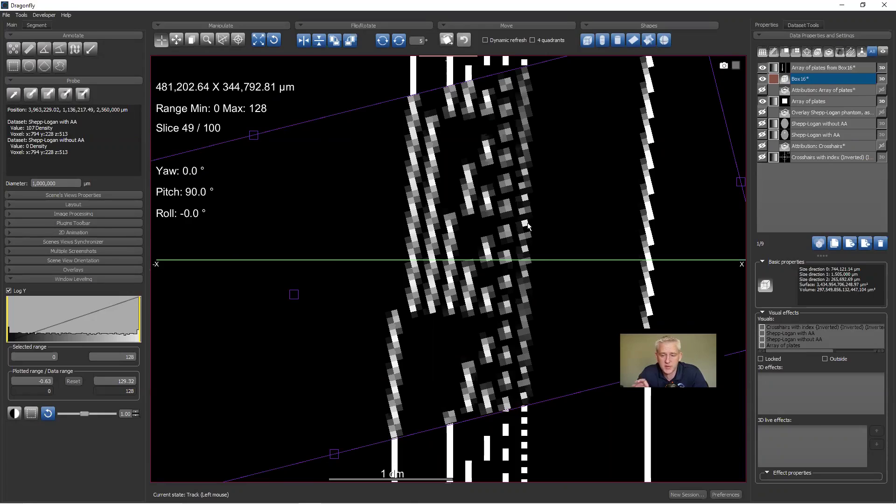
Delete the tilted box and the array of plates dataset extracted from it.
left_click(805, 89, "ctrl")
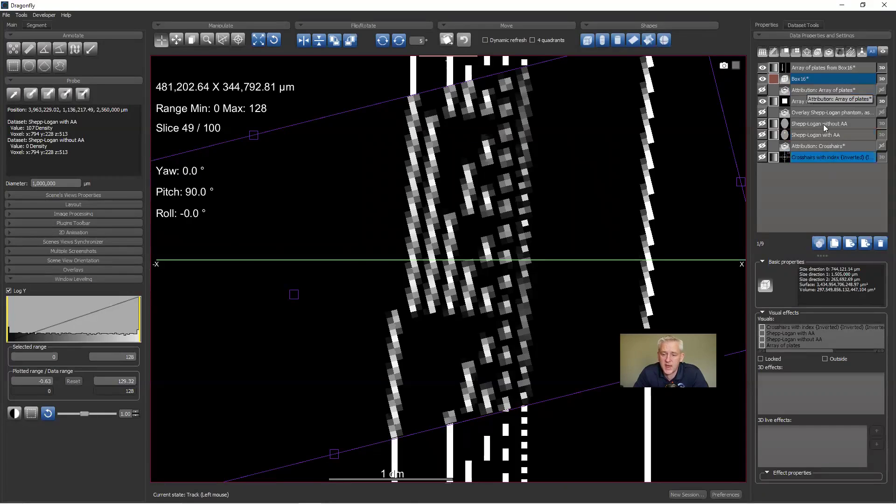
left_click(808, 82)
left_click(881, 242)
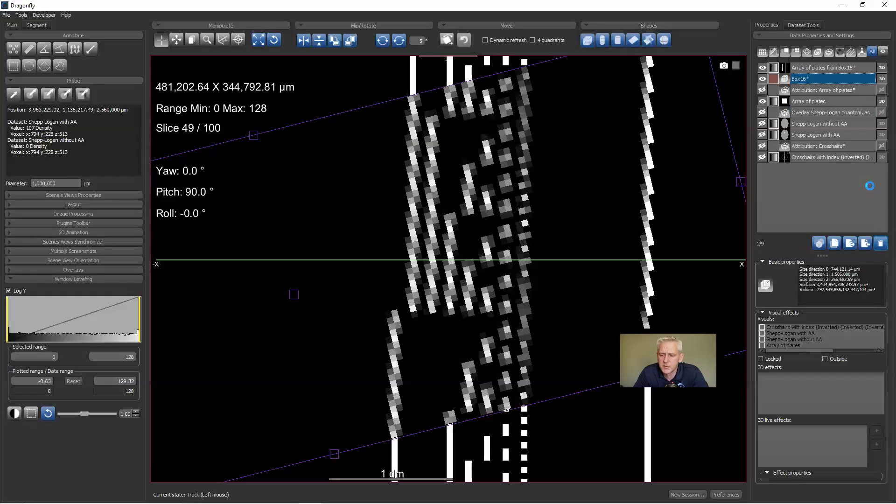
left_click(880, 242)
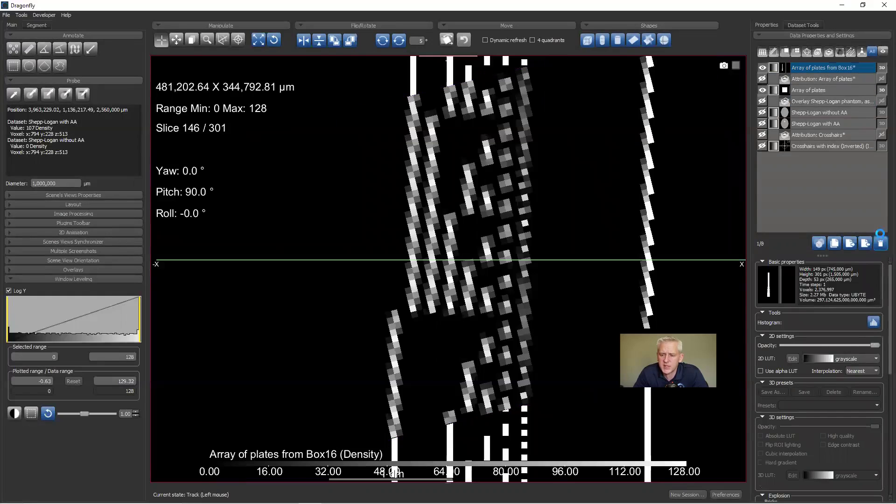
Open the sampling settings for the Array of plates dataset.
scroll(672, 211, "down", 3)
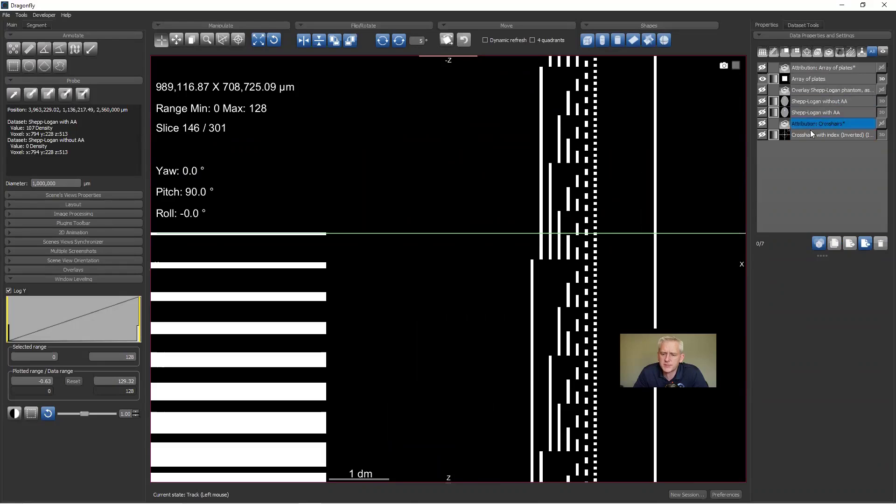
left_click(805, 111)
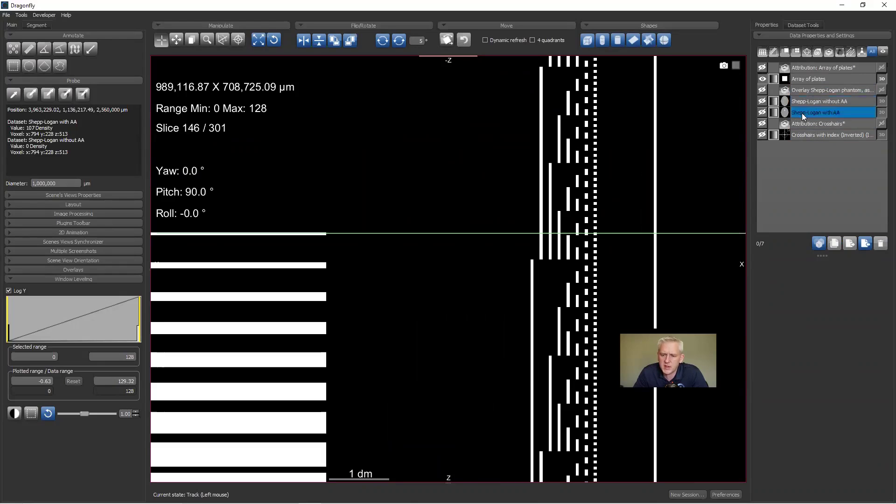
left_click(795, 89)
left_click(801, 80)
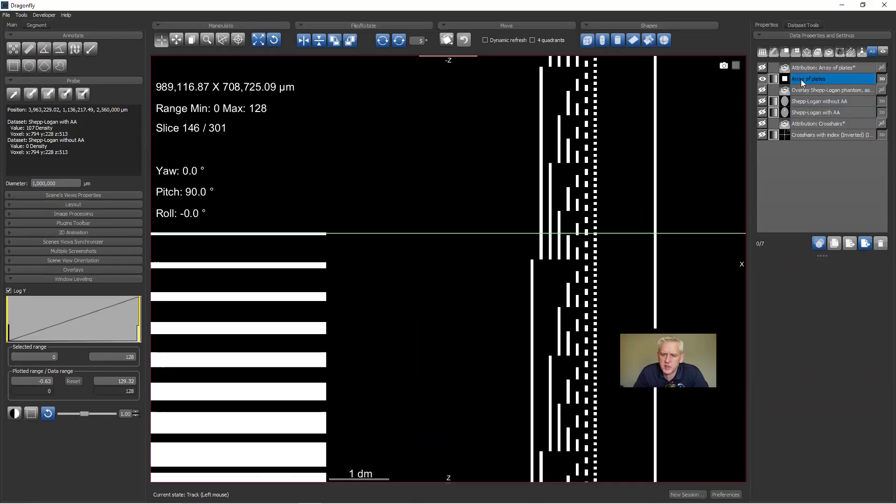
right_click(800, 78)
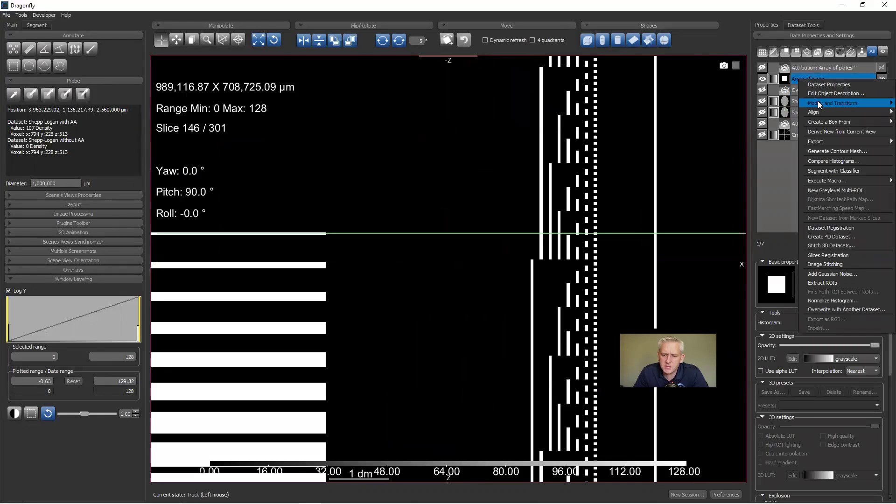
mouse_move(818, 101)
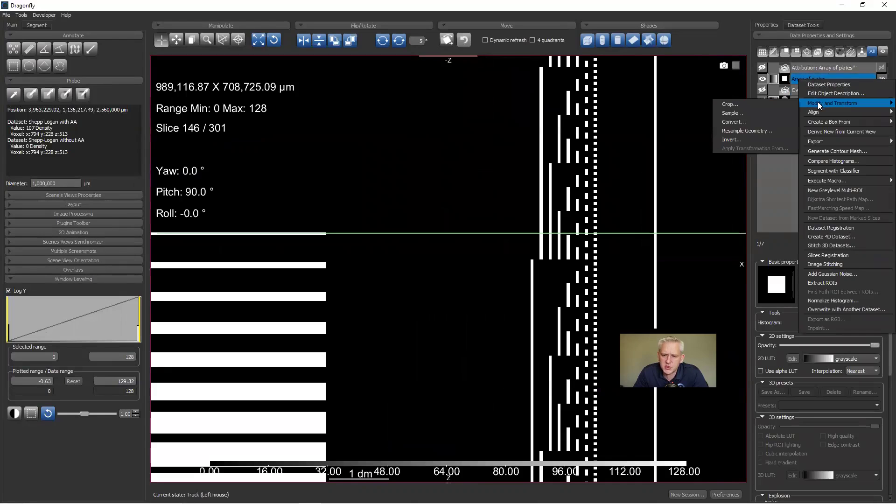
left_click(742, 113)
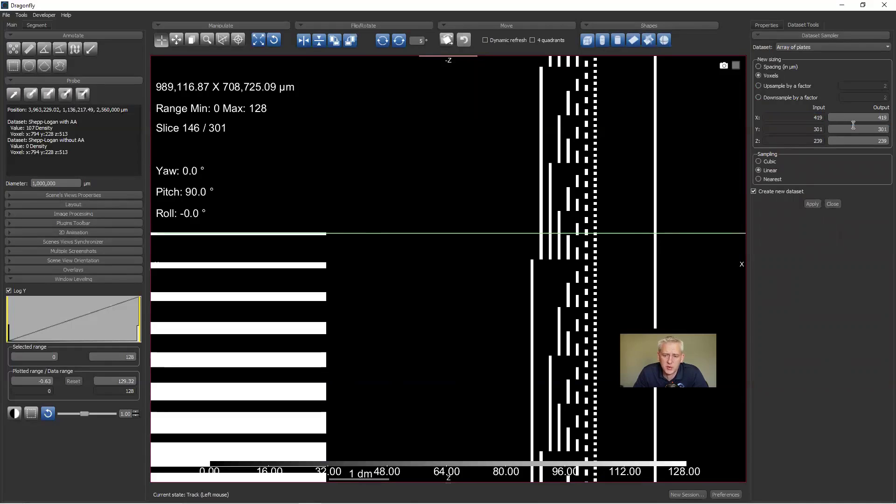
Try sizing the output by 1000 voxels in X, by 2500 µm spacing in X, and by an upsampling factor of 2.
double_click(885, 116)
type("1000")
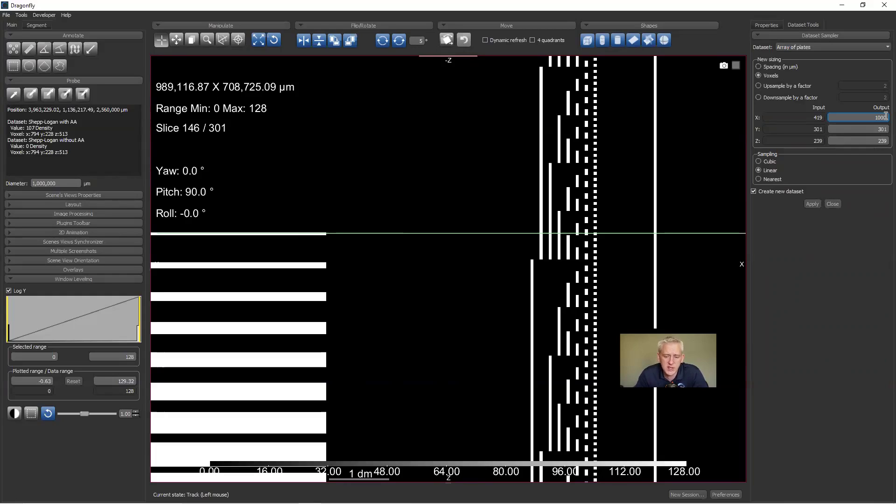
left_click(774, 66)
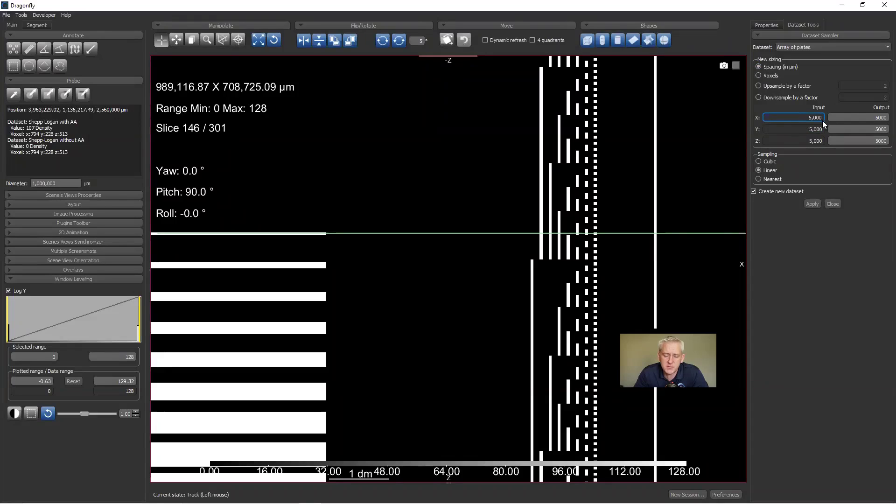
double_click(885, 117)
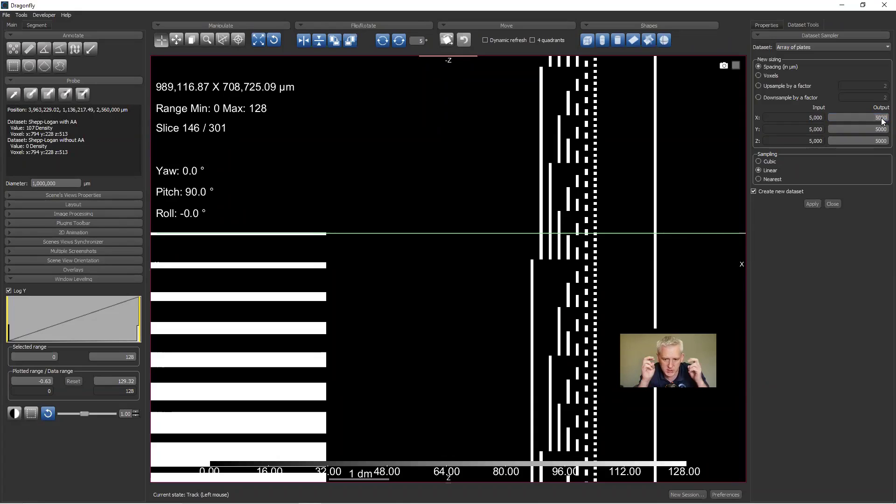
type("2")
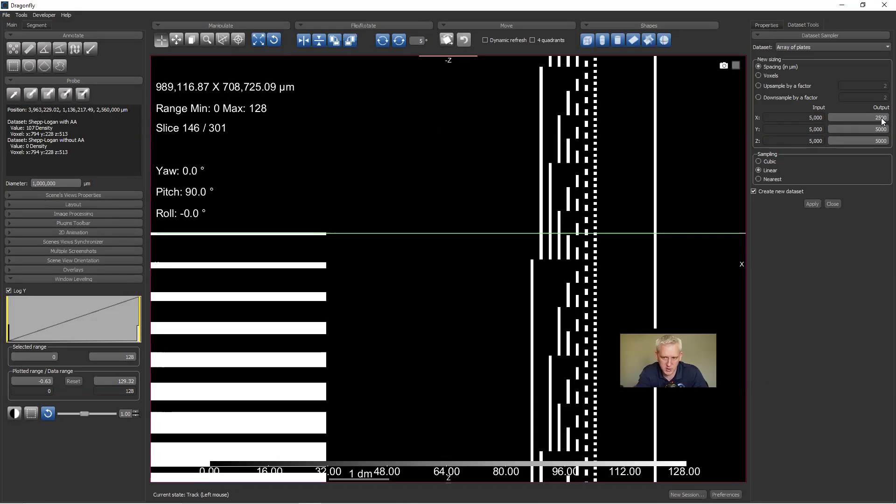
left_click(769, 85)
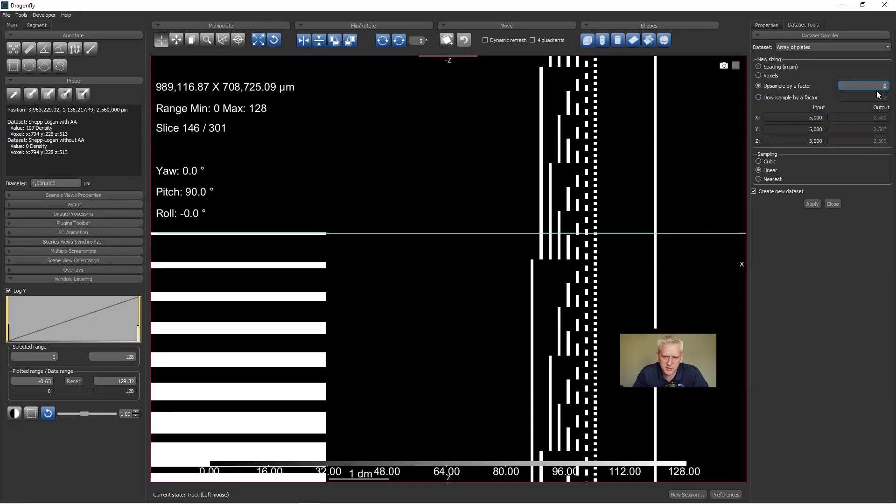
left_click(816, 119)
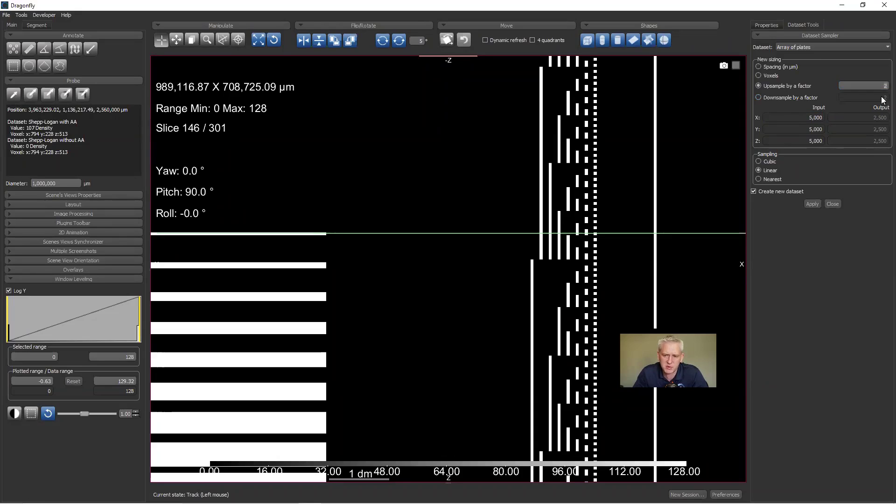
Downsample the array of plates by a factor of 2 with cubic sampling into a new dataset.
left_click(784, 96)
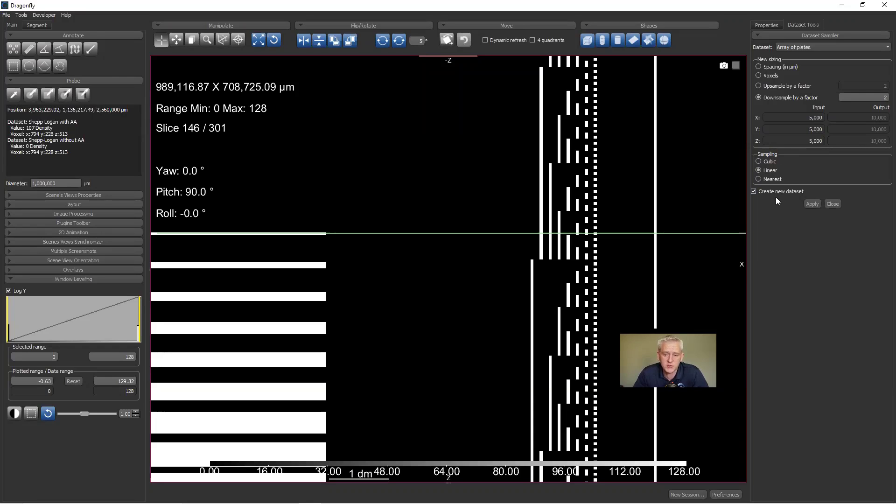
left_click(759, 161)
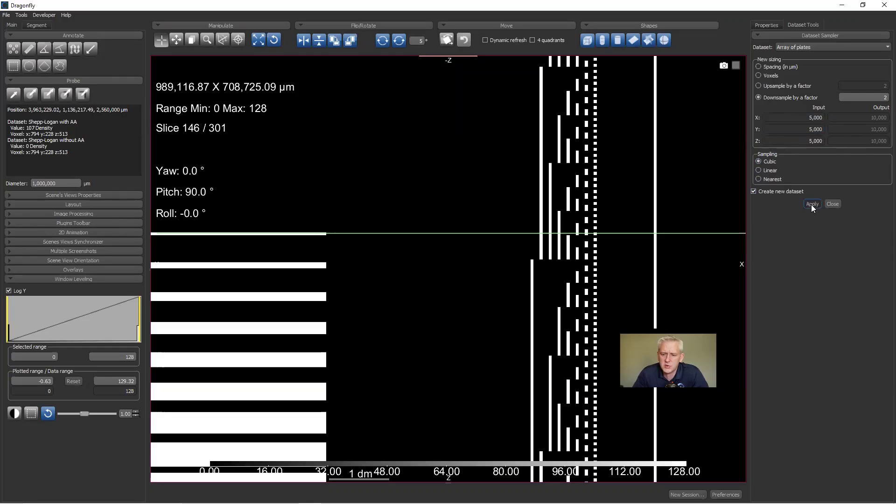
Compare the sampled array of plates with the original by showing and hiding the sampled dataset.
left_click(767, 25)
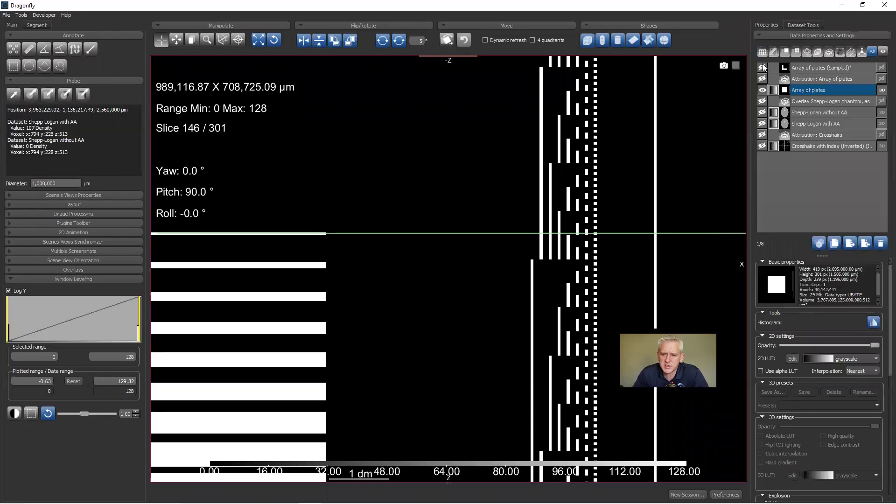
left_click(762, 67)
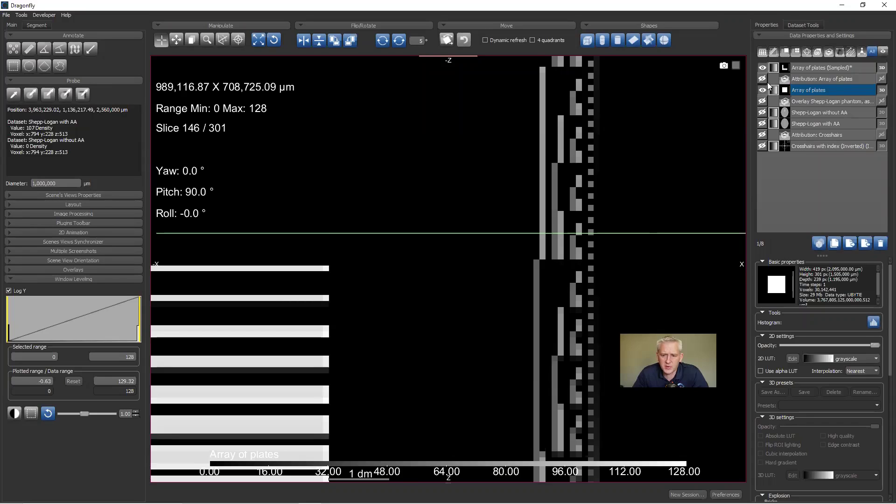
left_click(762, 68)
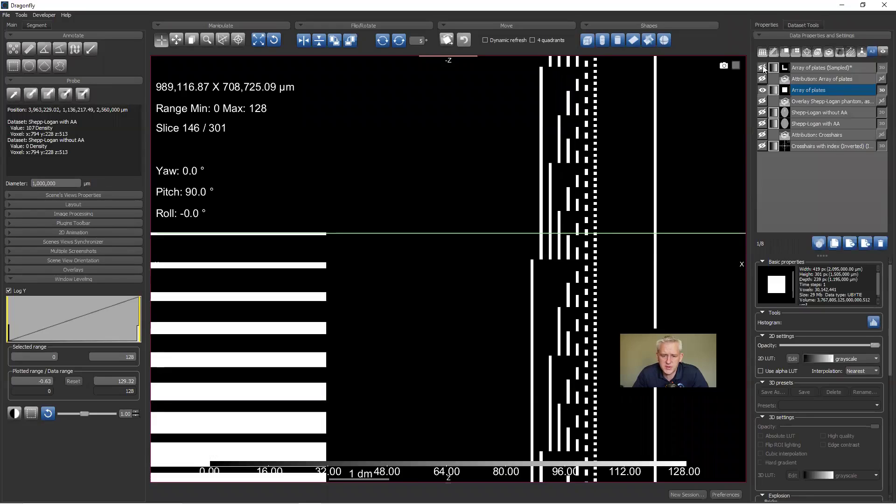
Toggle the sampled dataset's visibility several more times to examine how downsampling alters the thin plates, leaving it hidden.
left_click(763, 68)
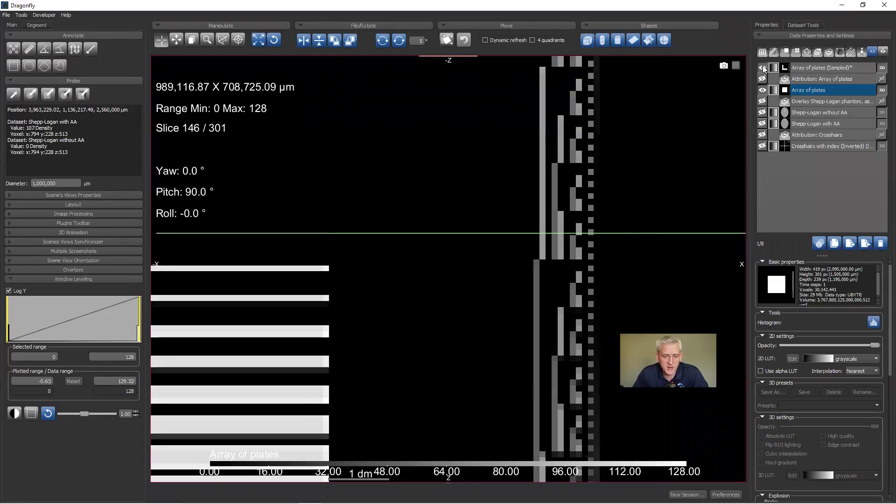
left_click(762, 68)
left_click(762, 68)
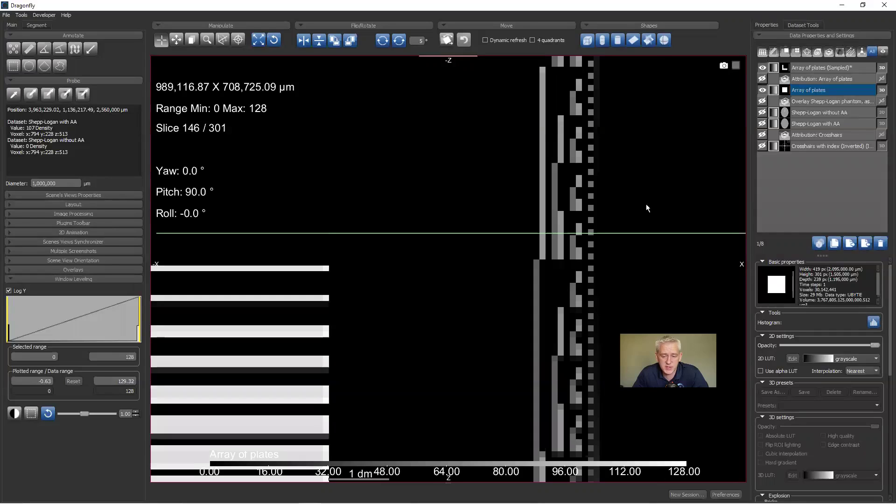
left_click(763, 67)
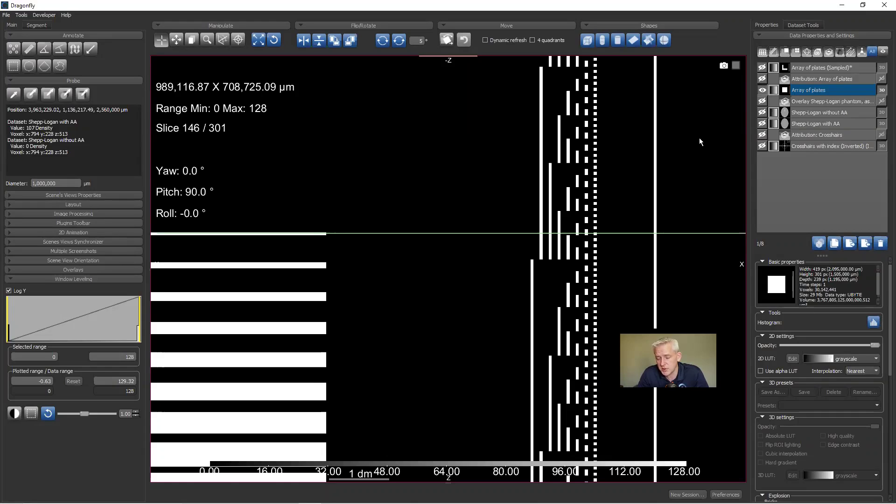
right_click(806, 94)
mouse_move(821, 117)
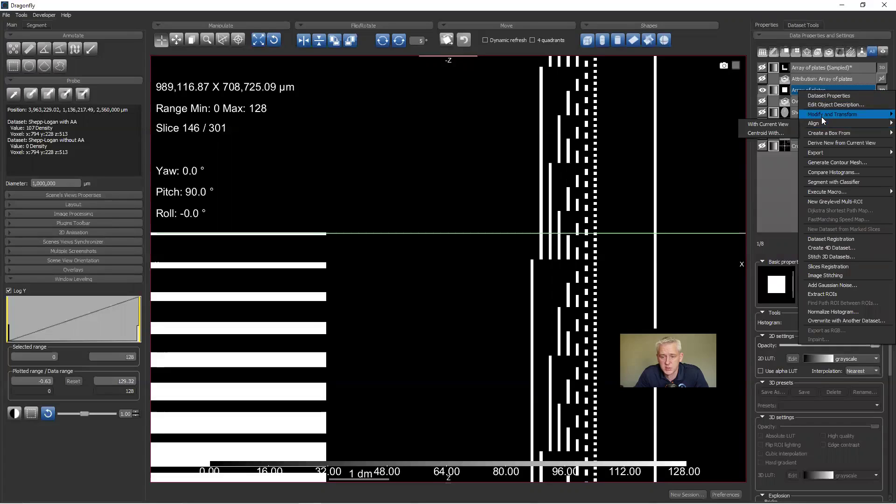
left_click(731, 41)
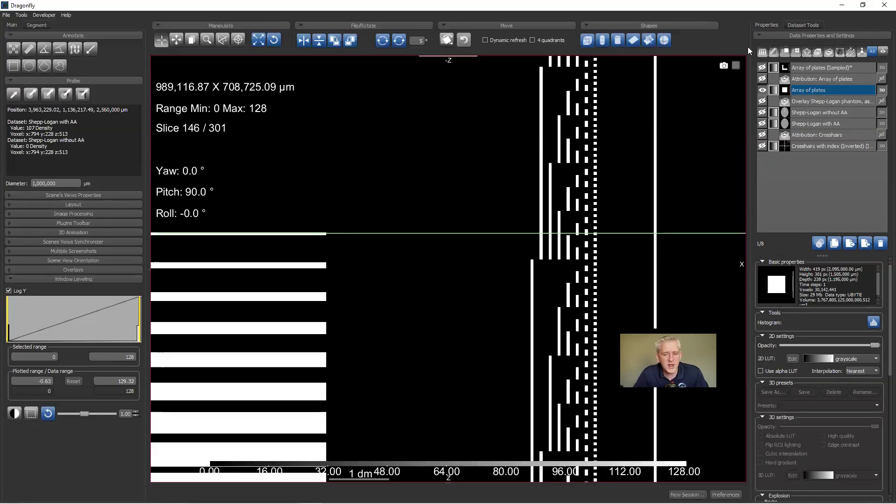
left_click(833, 147, "ctrl")
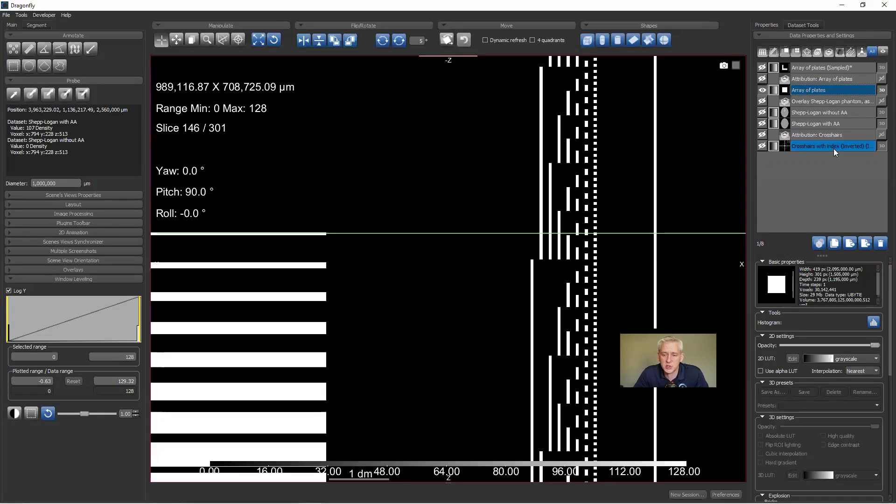
left_click(833, 146, "ctrl")
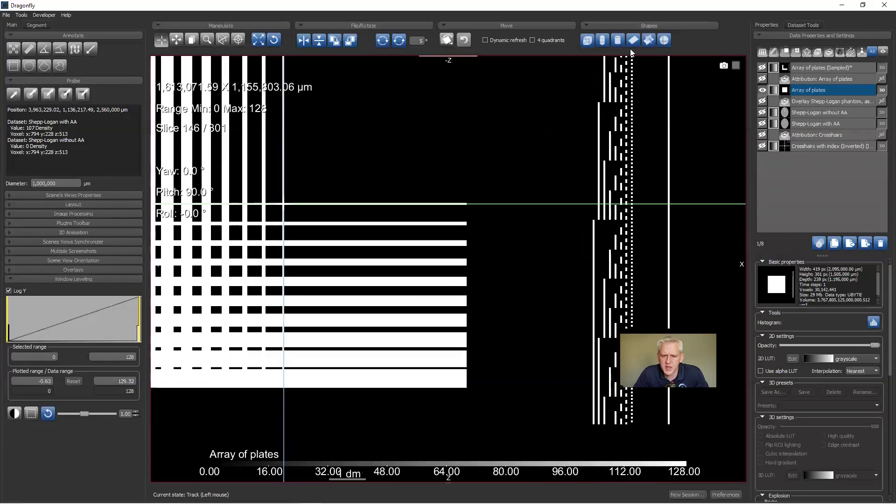
Create a visible box, shrink it to about 675,000 × 1,505,000 × 288,000 µm and tilt it across the thin plates.
left_click(589, 40)
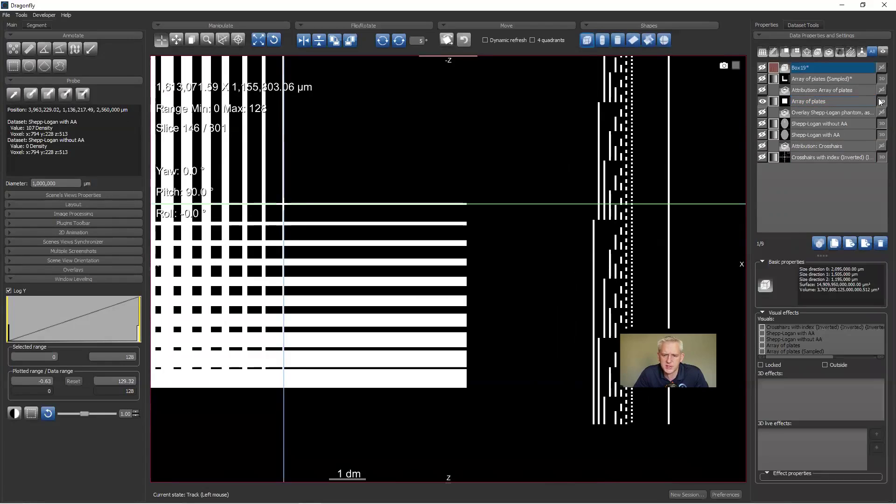
left_click(761, 68)
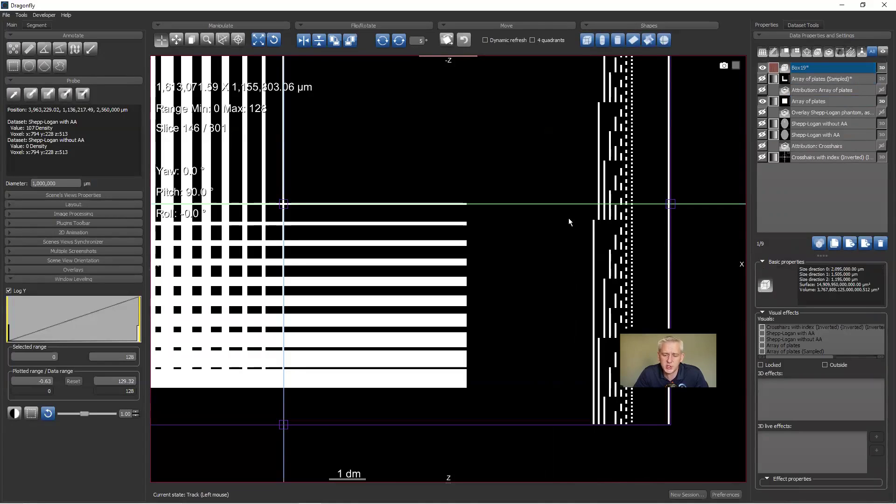
scroll(466, 220, "down", 3)
left_click_drag(280, 211, 581, 198)
left_click_drag(512, 148, 534, 183)
Extract a structured grid from the tilted box using the Array of plates dataset.
right_click(815, 70)
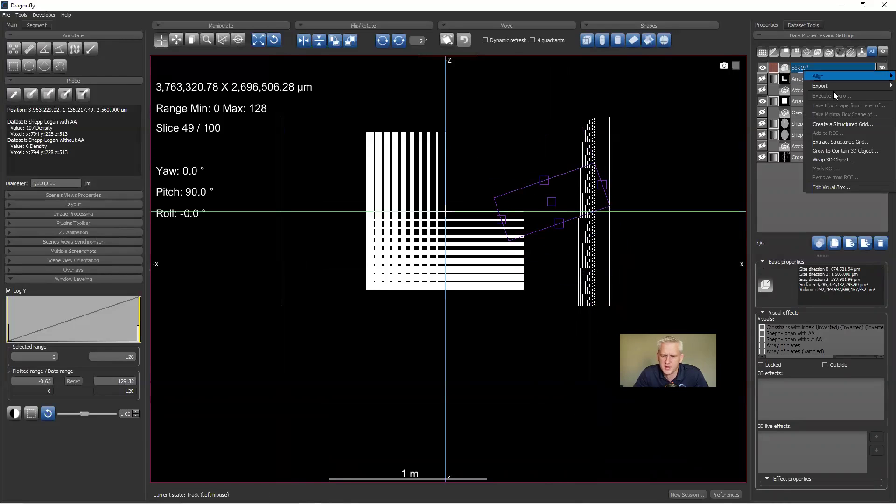
left_click(836, 142)
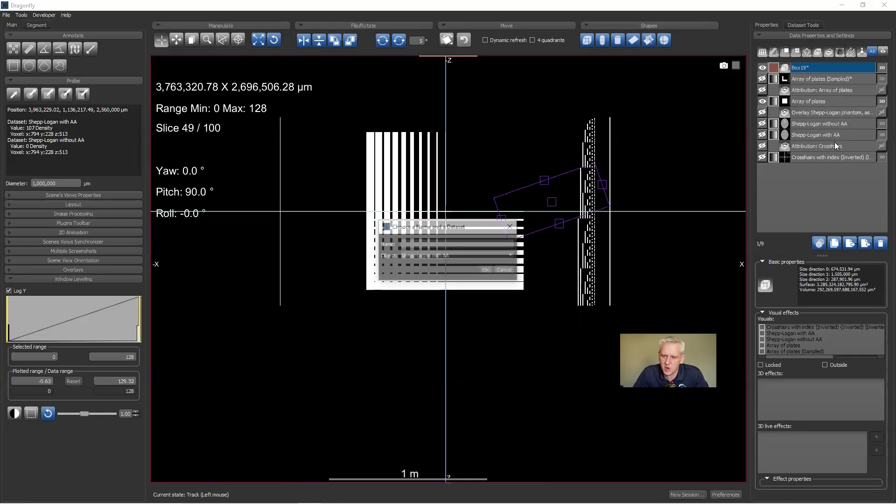
left_click(459, 256)
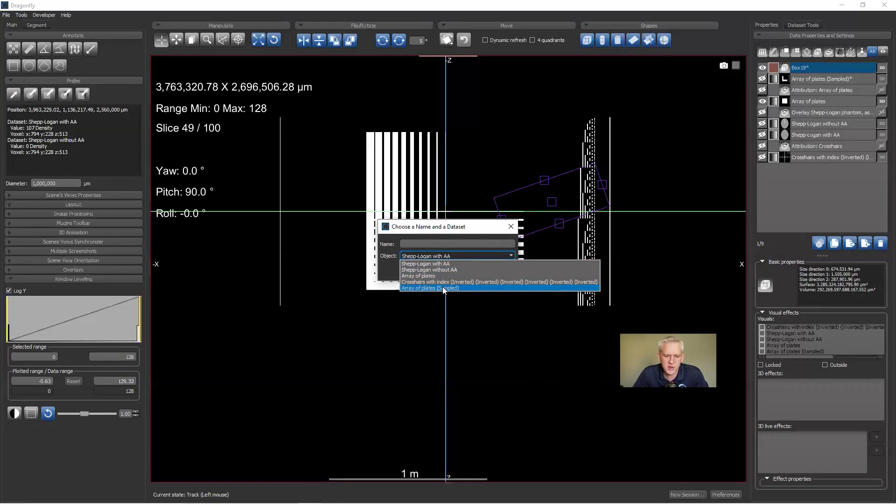
left_click(444, 276)
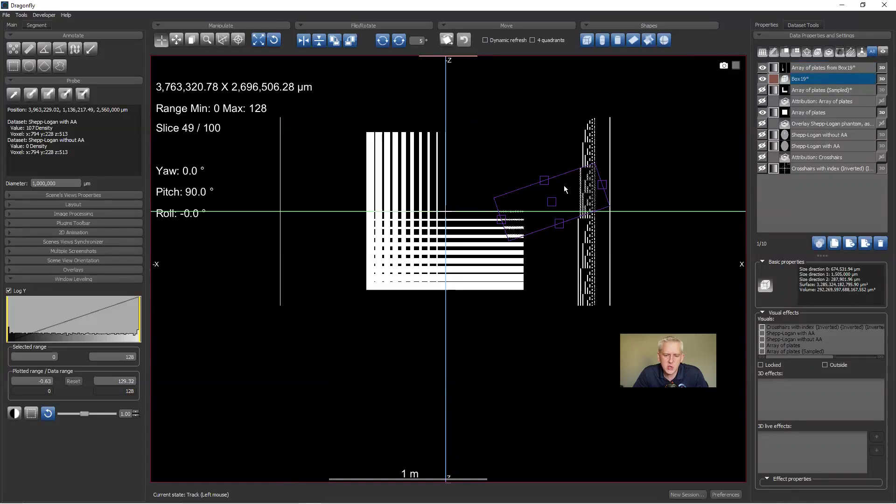
Delete the tilted box and display the clip box of the plates dataset extracted from it.
left_click(810, 80)
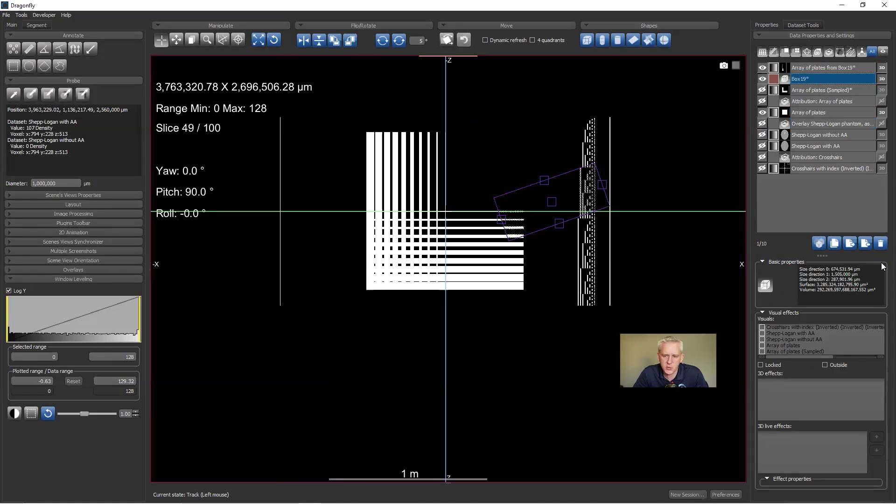
left_click(880, 244)
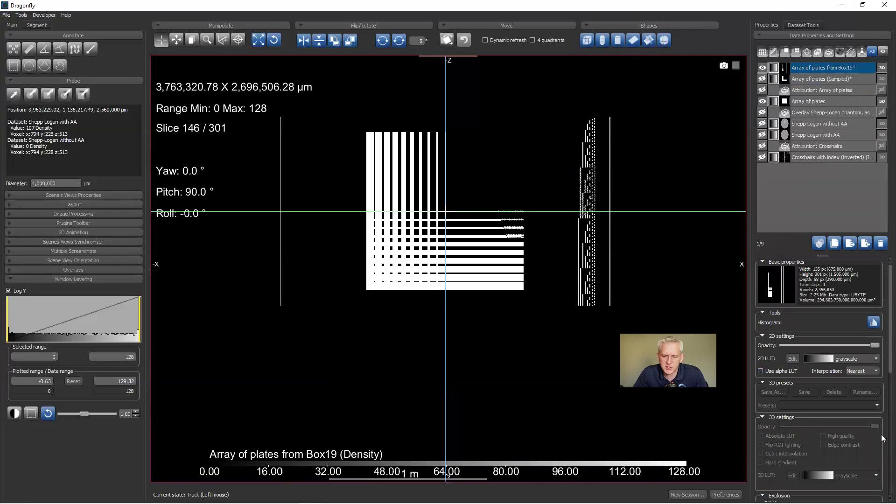
scroll(769, 384, "down", 4)
left_click(766, 371)
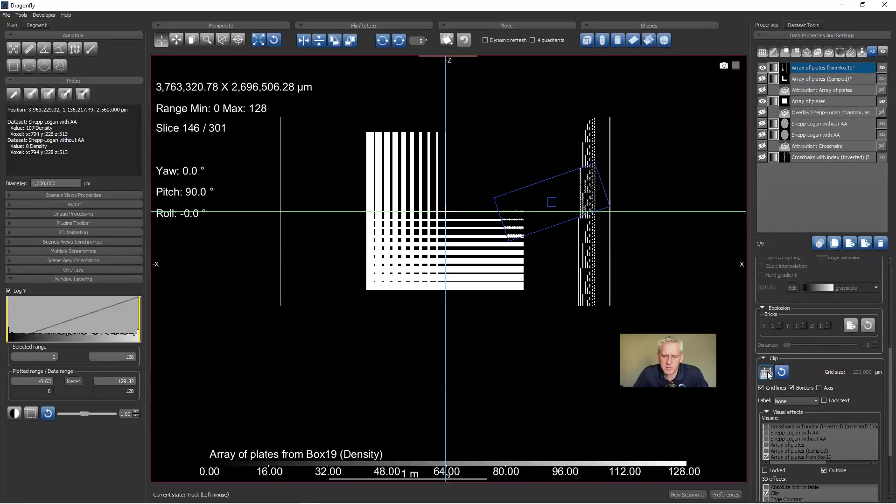
left_click(796, 194)
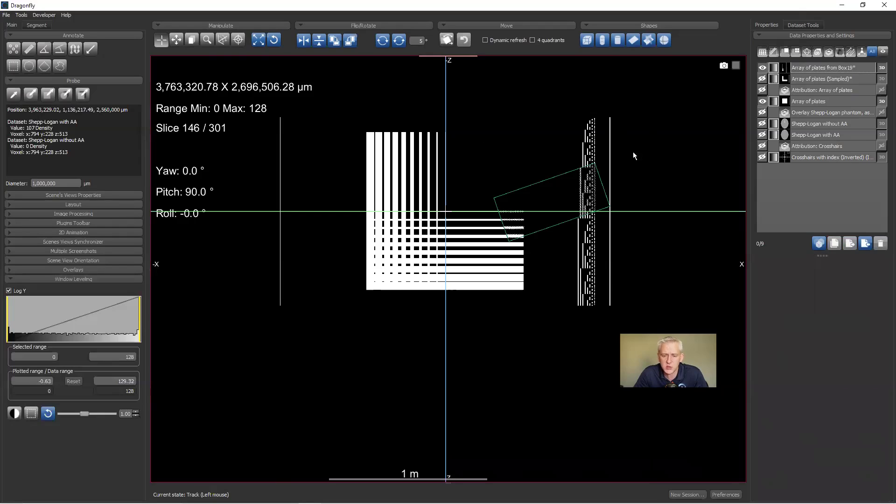
Resample the geometry of Array of plates to match Array of plates from Box19, naming the result Array of plates (Resampled).
left_click(830, 103)
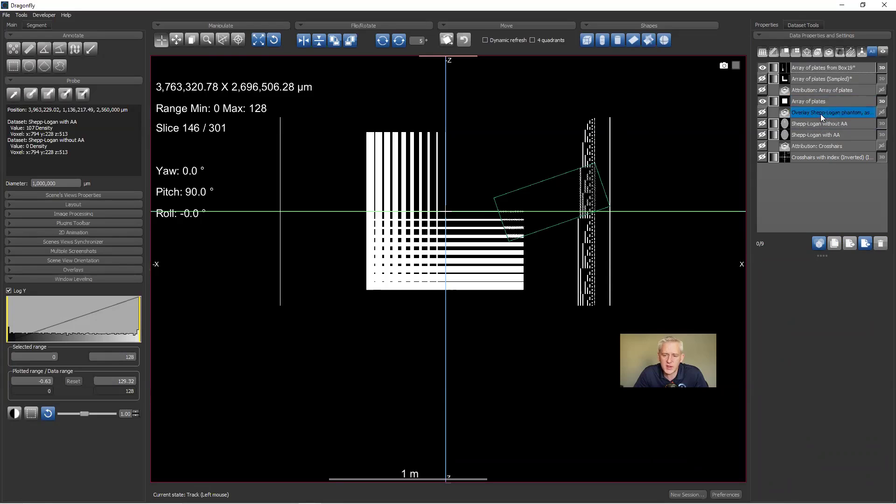
right_click(831, 102)
mouse_move(829, 125)
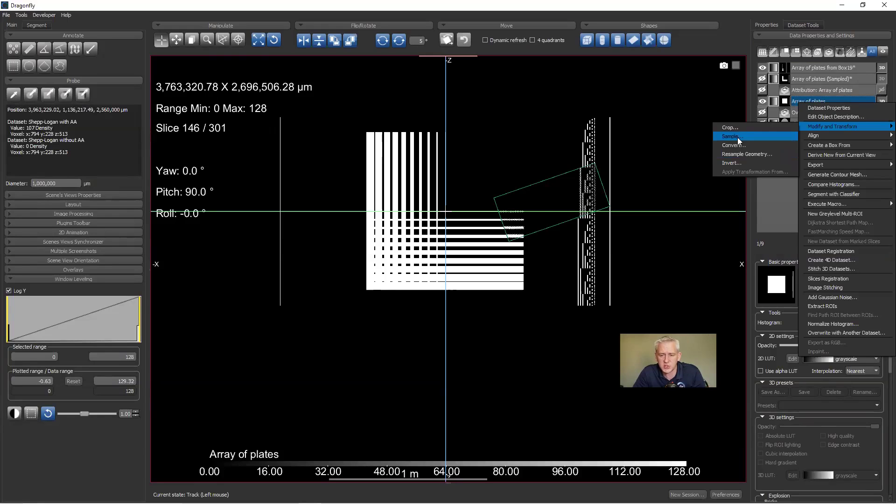
left_click(741, 154)
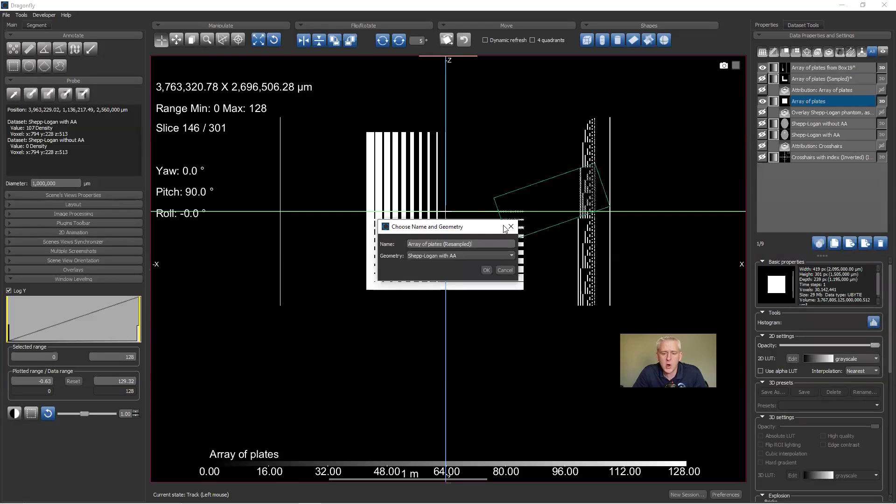
left_click(439, 255)
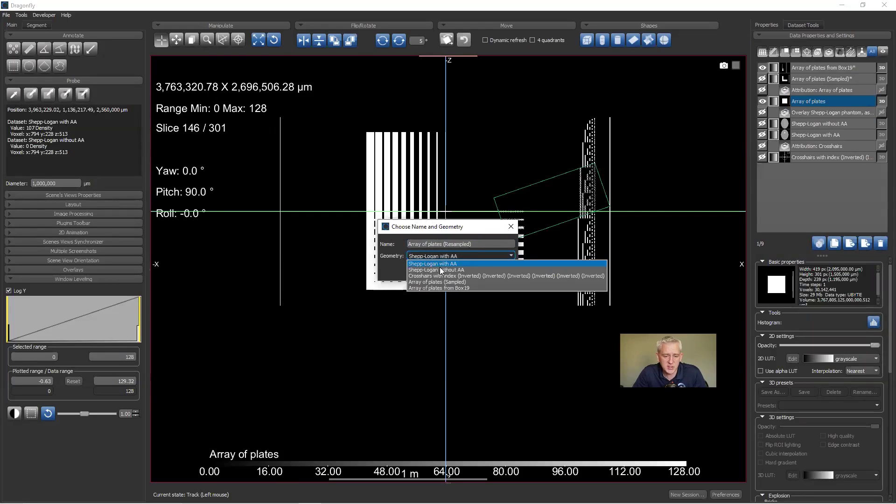
left_click(440, 288)
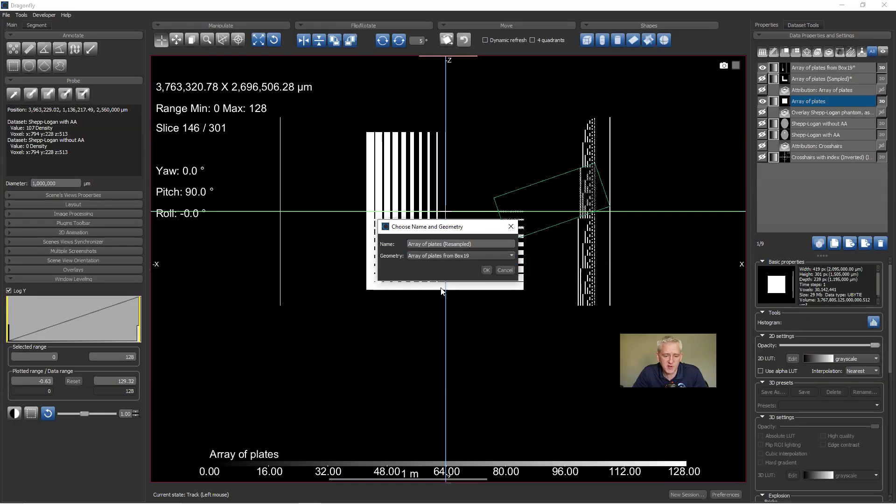
left_click(487, 272)
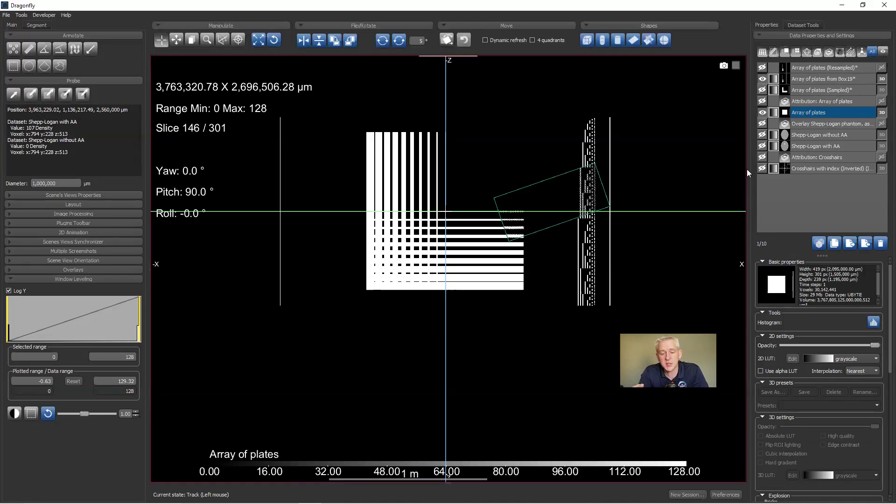
Switch to the slide presentation to show the Questions & Answers slide, and return to Dragonfly.
key("alt+Tab")
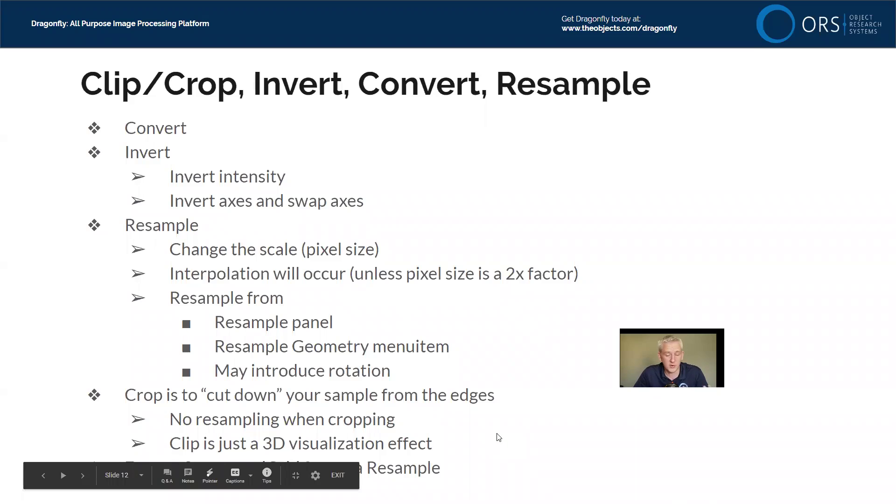
key("Right")
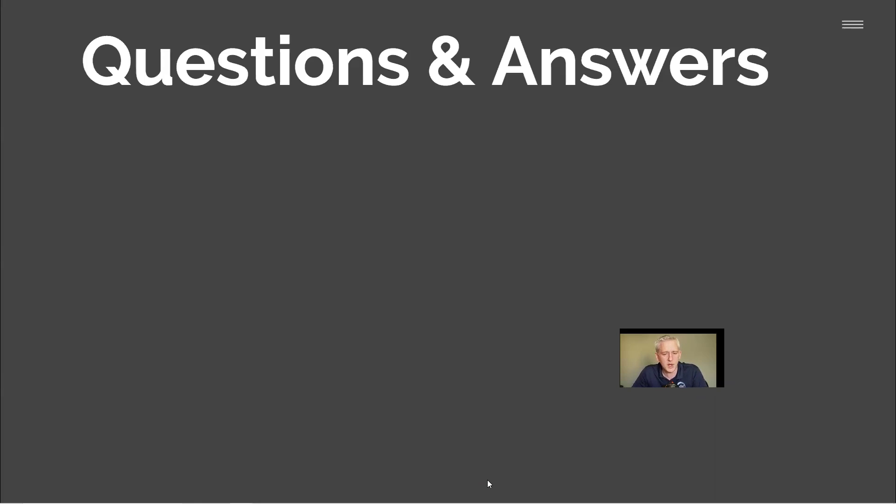
key("alt+Tab")
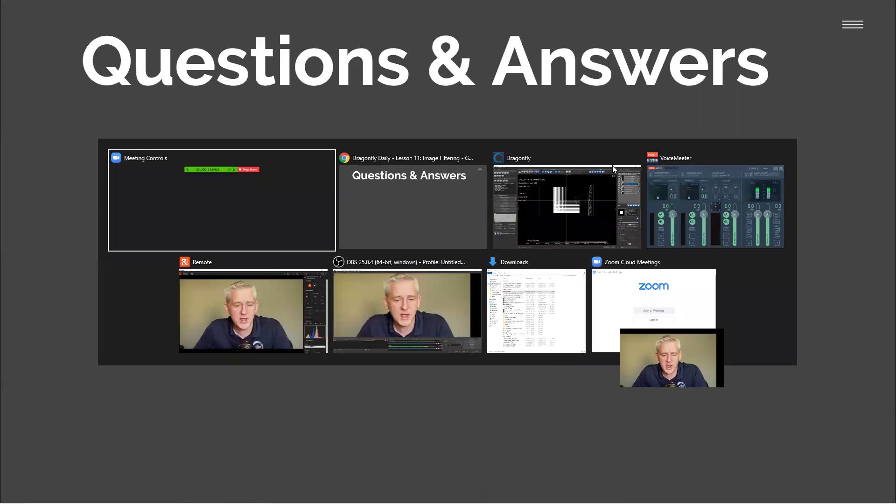
left_click(612, 165)
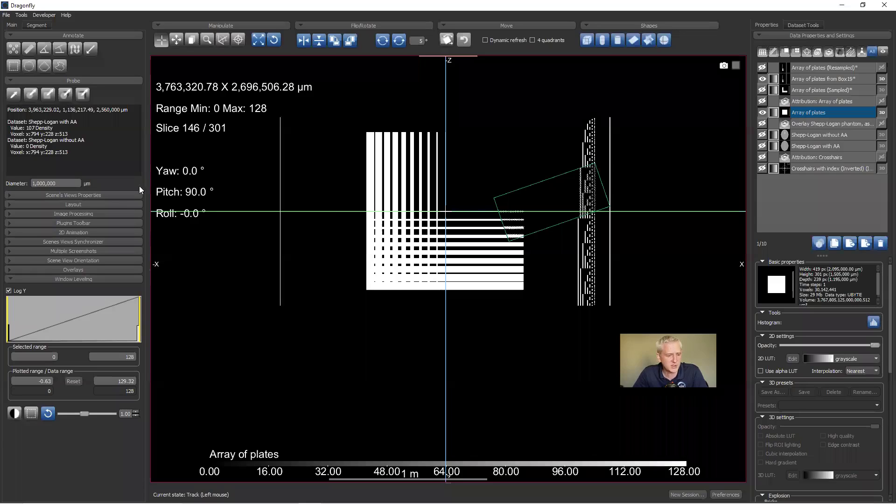
List only the visible datasets and define a segmentation range of 0 to 82.57 on Array of plates.
left_click(25, 81)
left_click(36, 25)
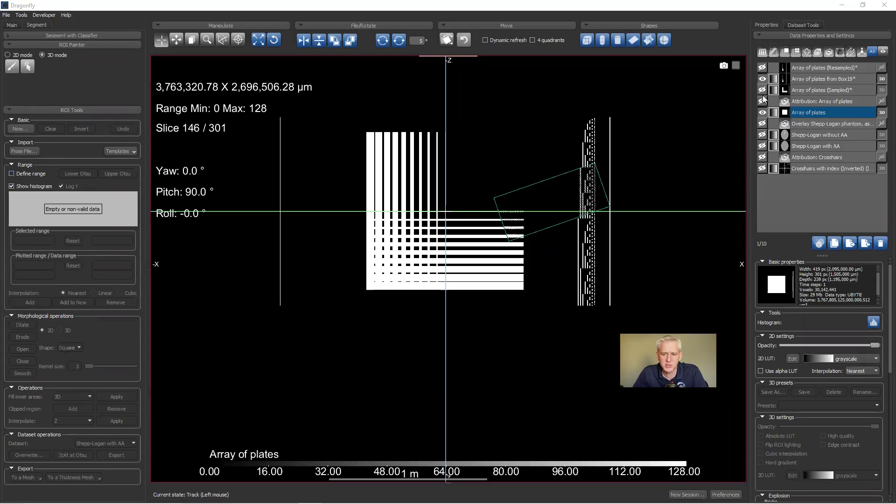
left_click(870, 52)
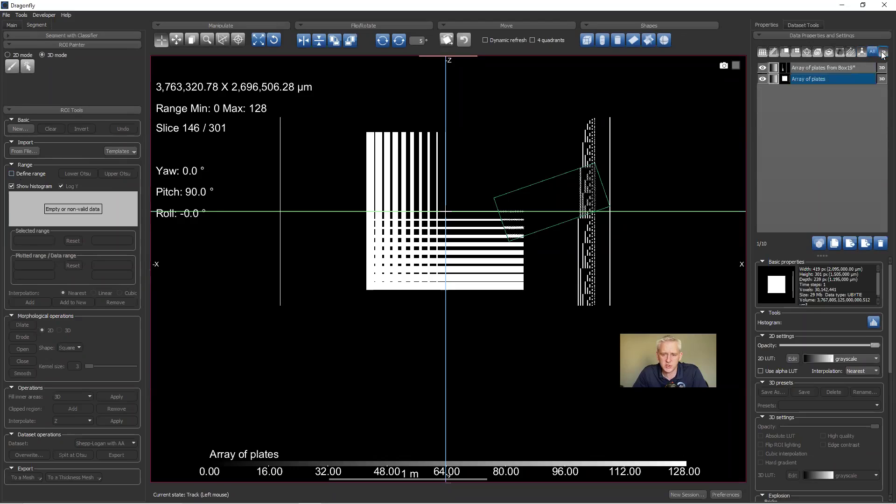
left_click(809, 68, "ctrl")
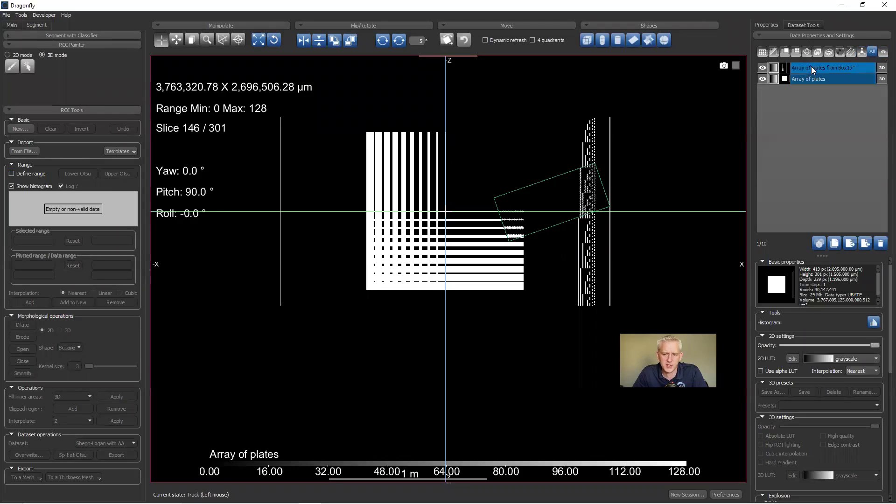
left_click(11, 174)
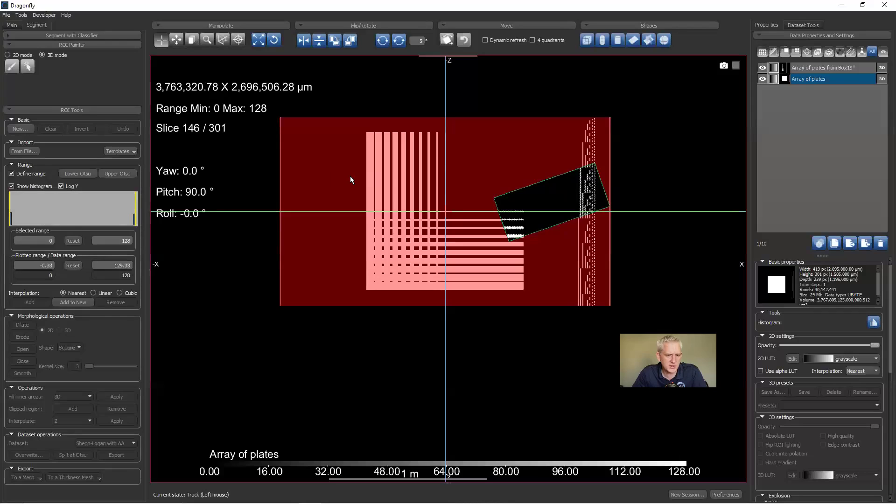
mouse_move(12, 203)
left_mouse_down()
mouse_move(94, 205)
mouse_move(35, 210)
mouse_move(46, 210)
left_mouse_up()
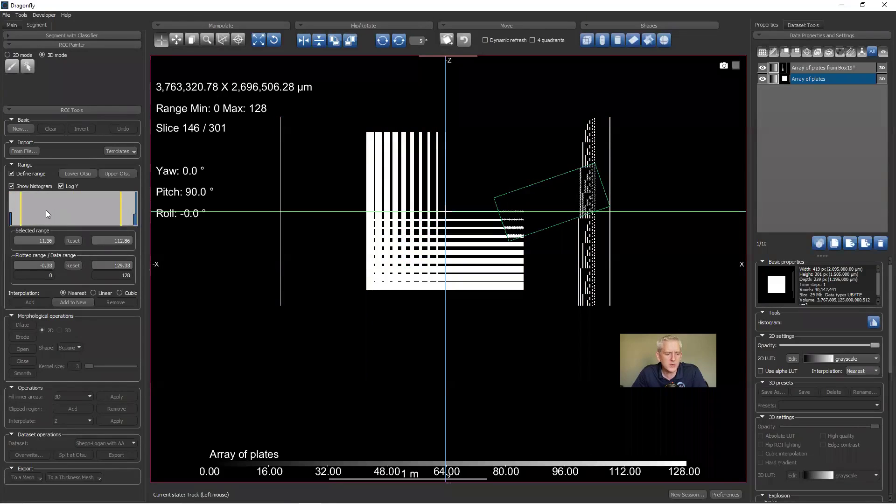
left_click(323, 159)
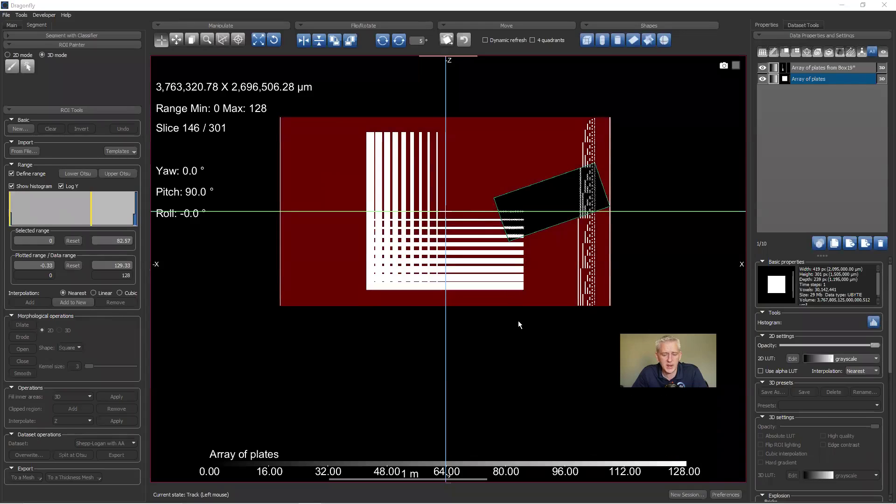
Open the preferences to review the 2D settings for the views, and close them.
left_click(726, 494)
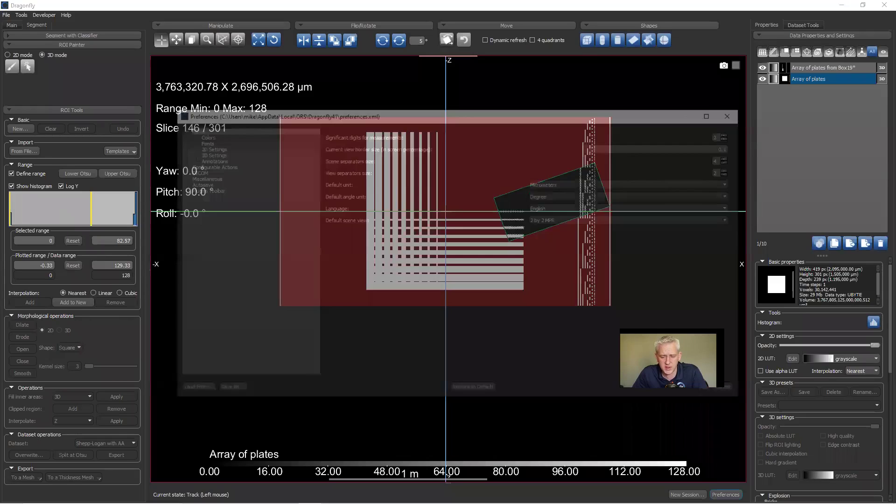
left_click(210, 148)
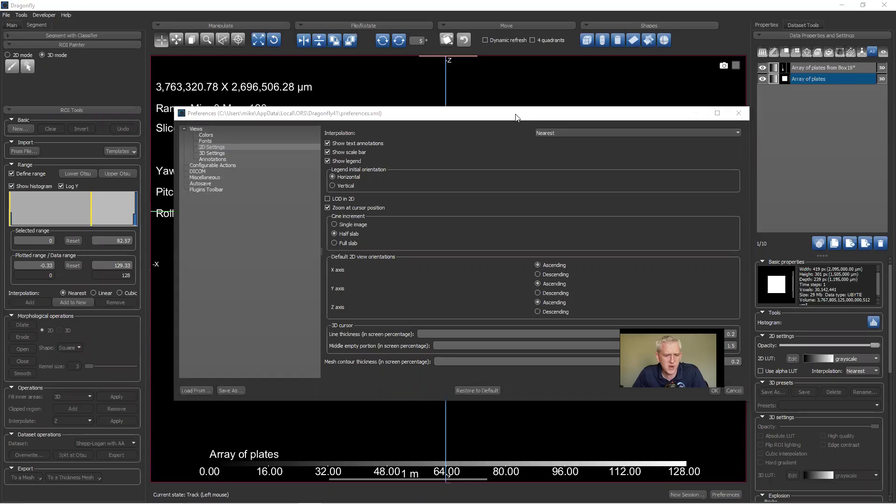
left_click(189, 141)
left_click(738, 112)
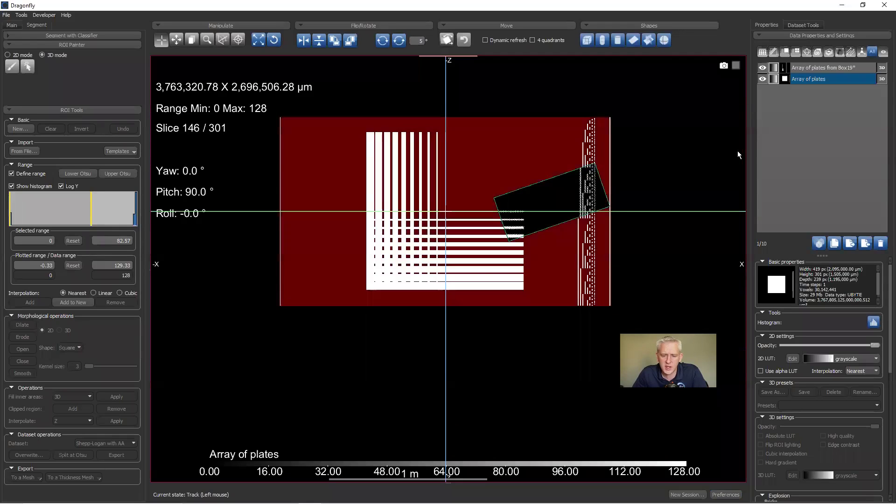
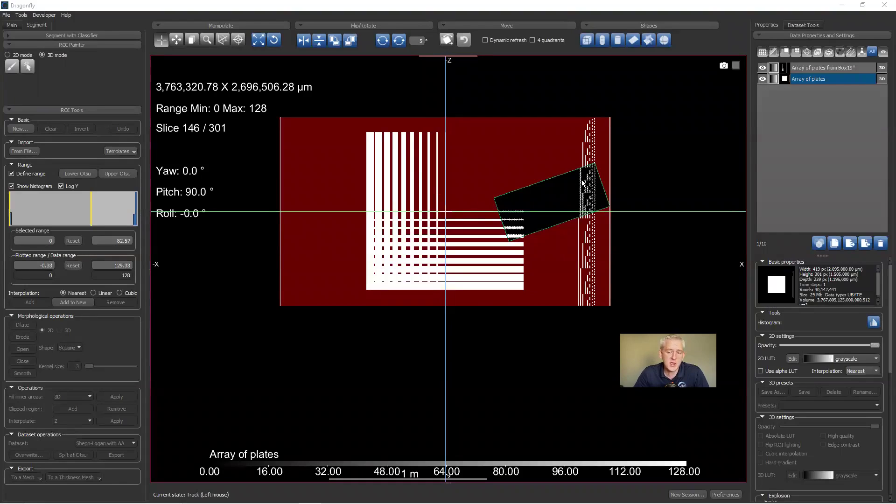
Restore the four-view layout and draw a ruler about 1,215,000 µm long across the plates in the XZ view.
double_click(613, 211)
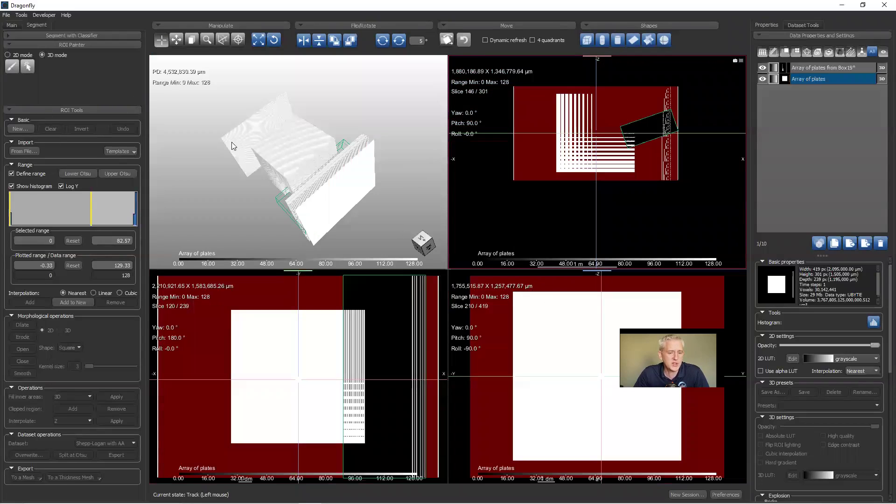
left_click(12, 174)
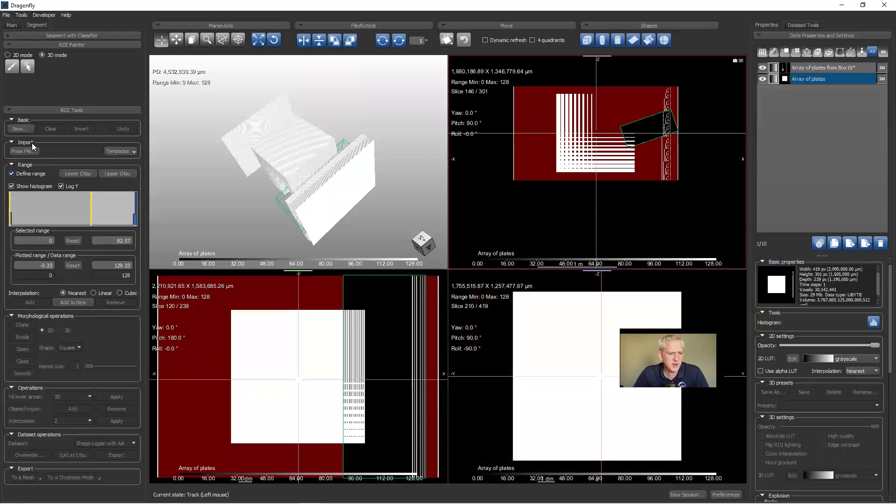
left_click(12, 25)
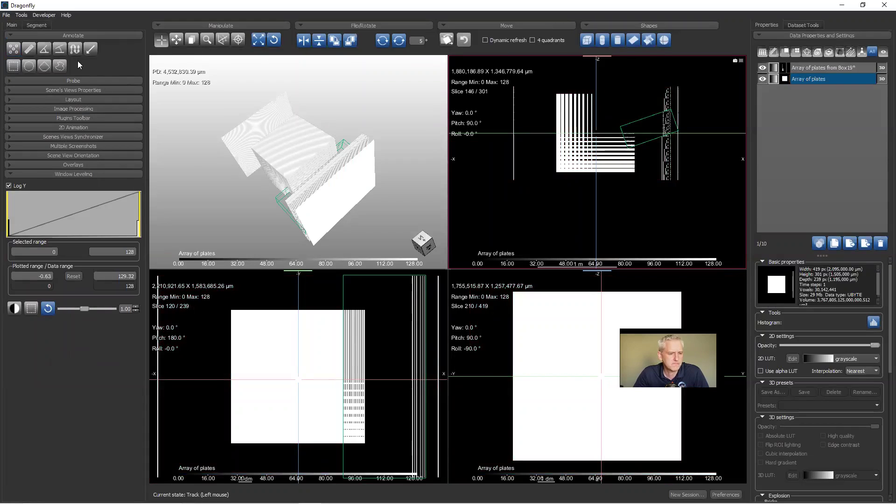
left_click(30, 51)
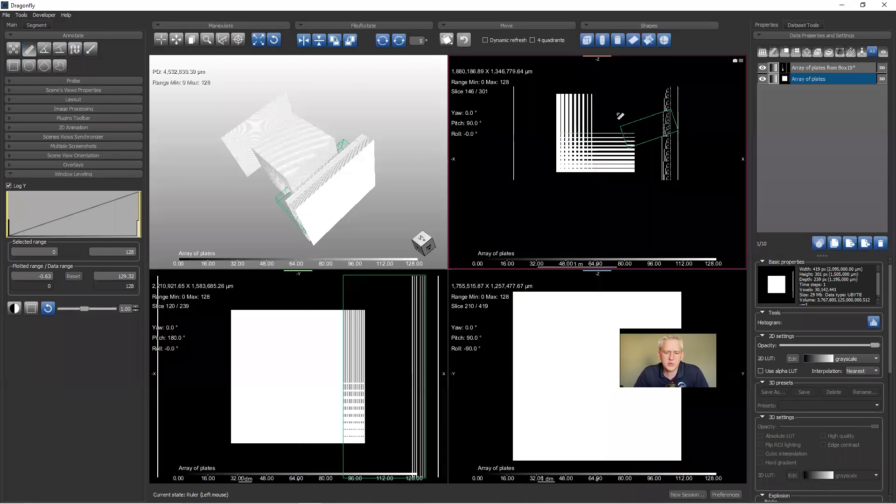
left_click_drag(610, 109, 624, 203)
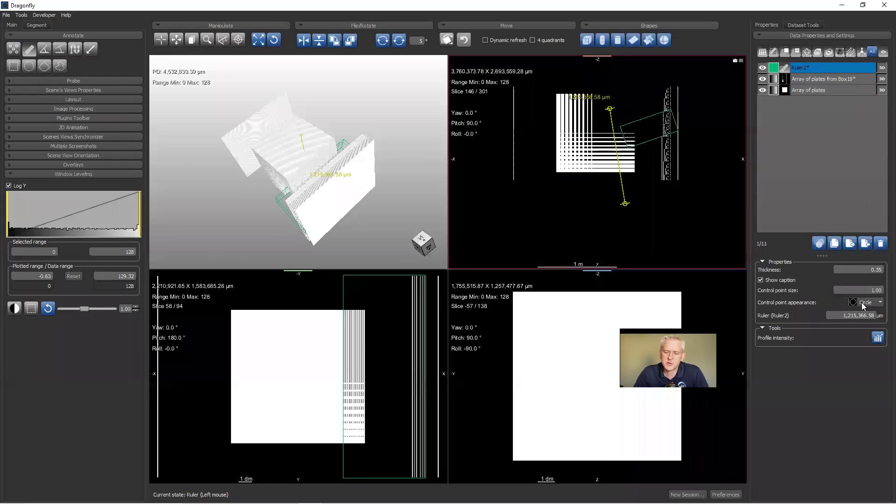
Open the ruler's intensity profile and enable its advanced mode.
left_click(878, 338)
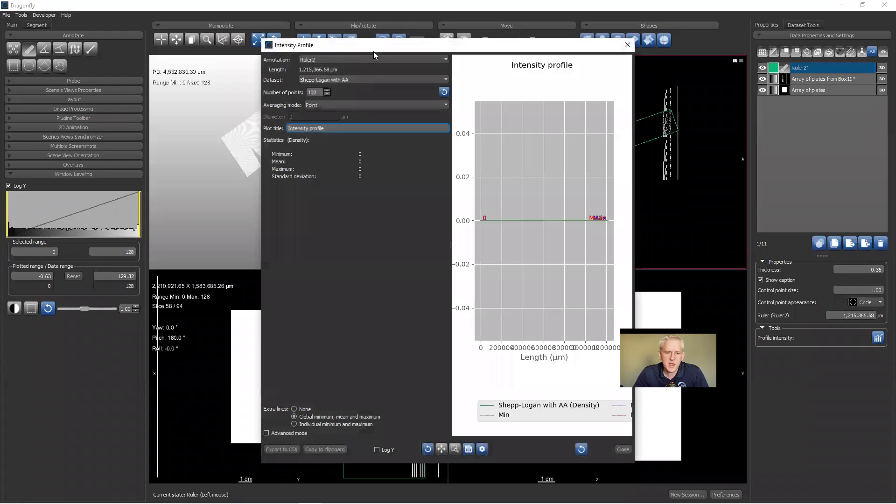
left_click_drag(371, 50, 334, 51)
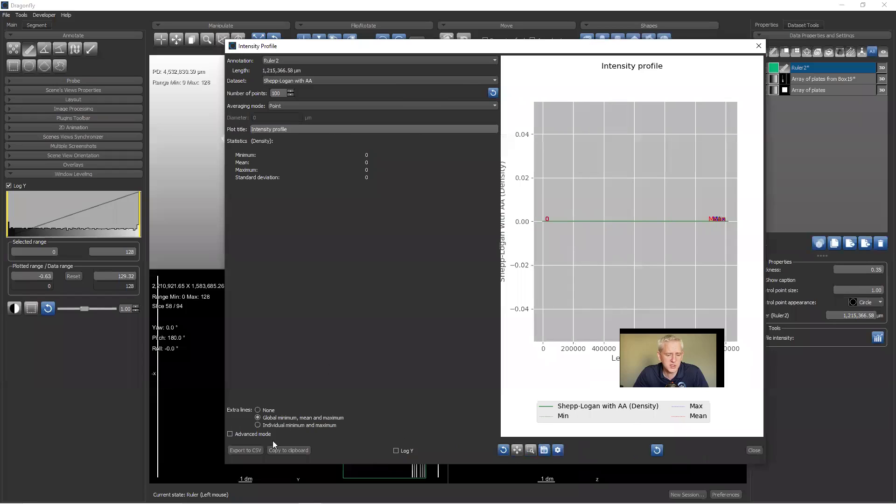
key("alt+Tab")
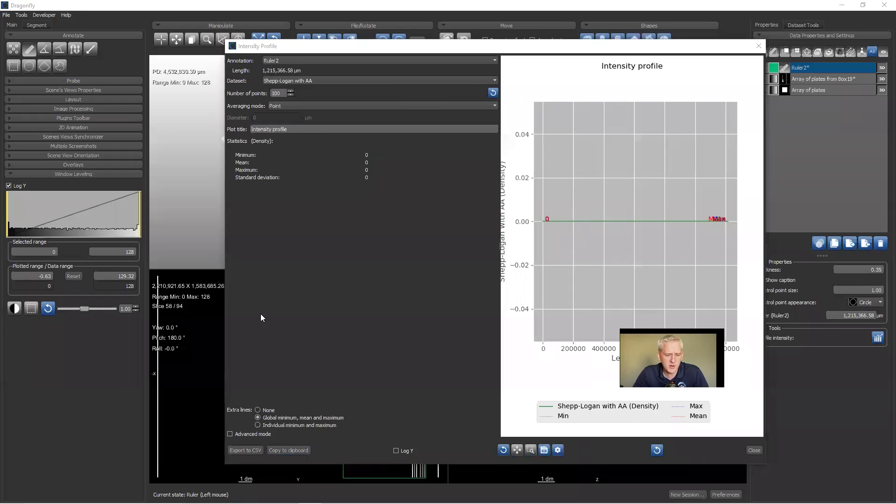
left_click(231, 433)
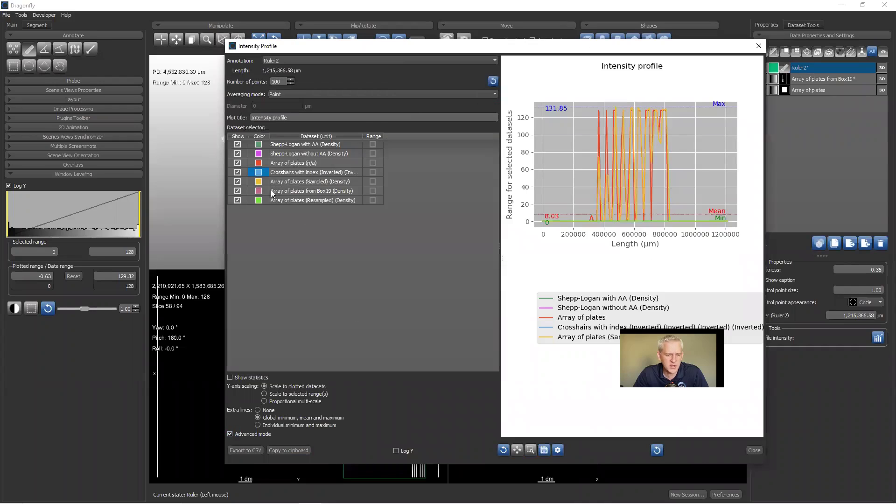
Limit the intensity profile plot to the Array of plates dataset and widen the profile window.
left_click(238, 200)
left_click(237, 192)
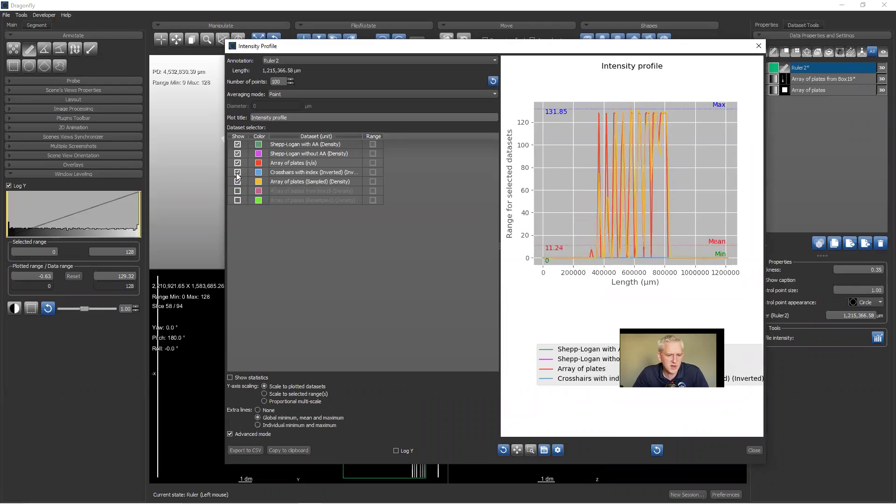
left_click(238, 172)
left_click(237, 153)
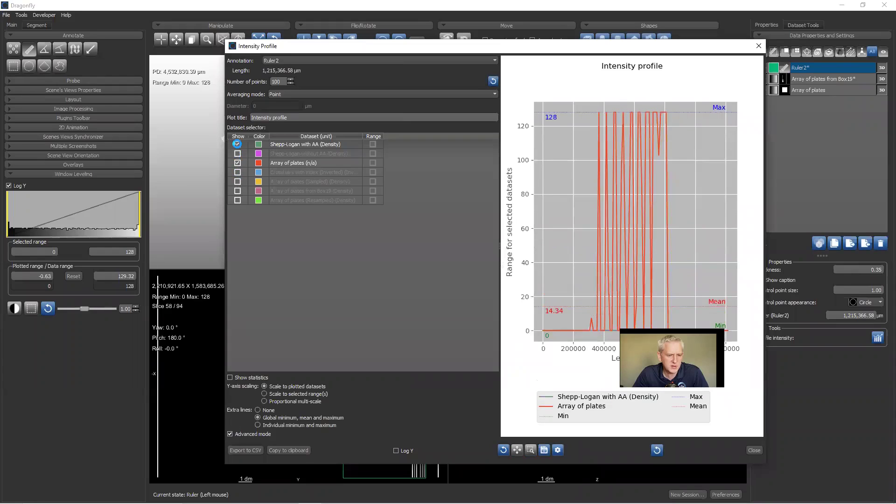
left_click(237, 144)
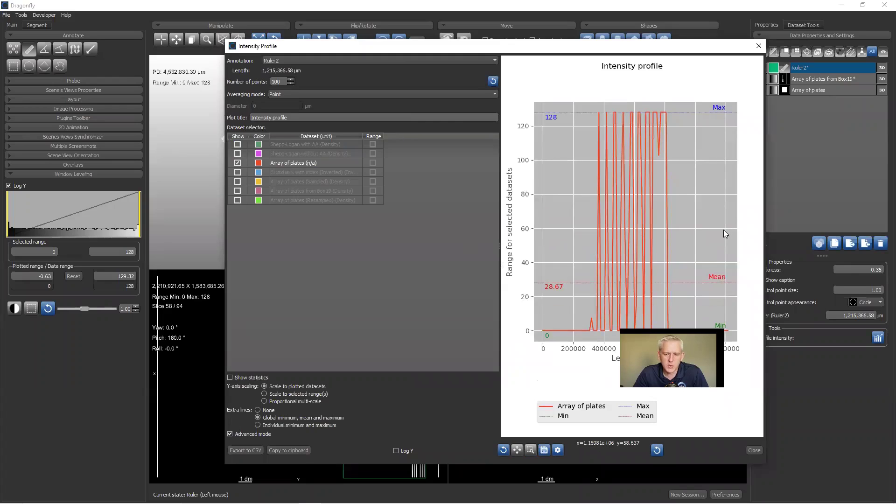
left_click_drag(766, 219, 867, 215)
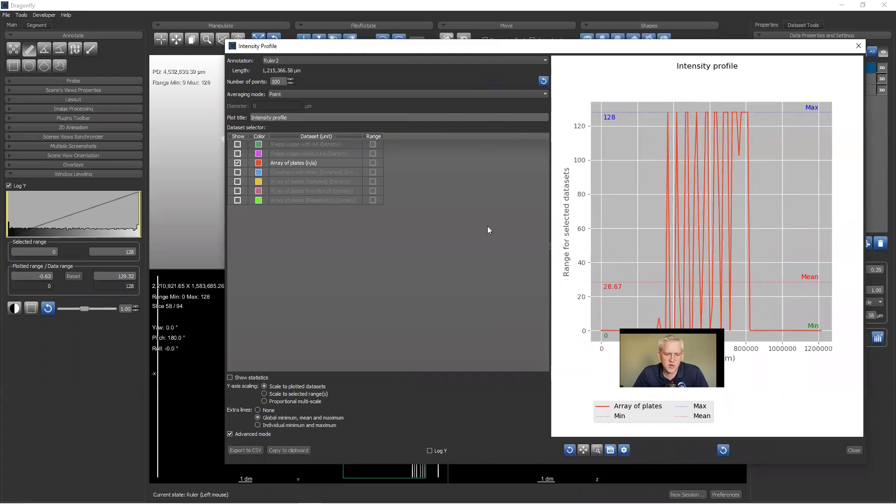
Set the intensity profile's number of points to 300 to view the finer sampling, and close the profile.
left_click(284, 82)
left_click_drag(284, 82, 269, 84)
type("3")
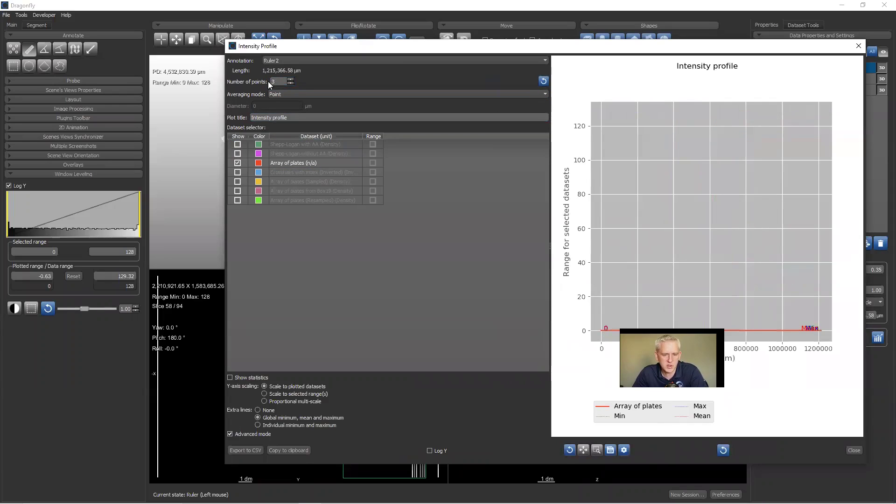
type("00")
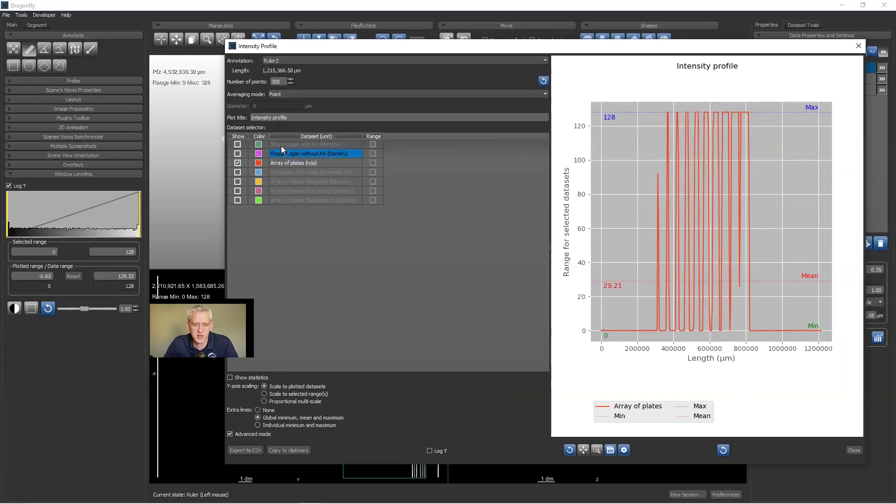
key("Escape")
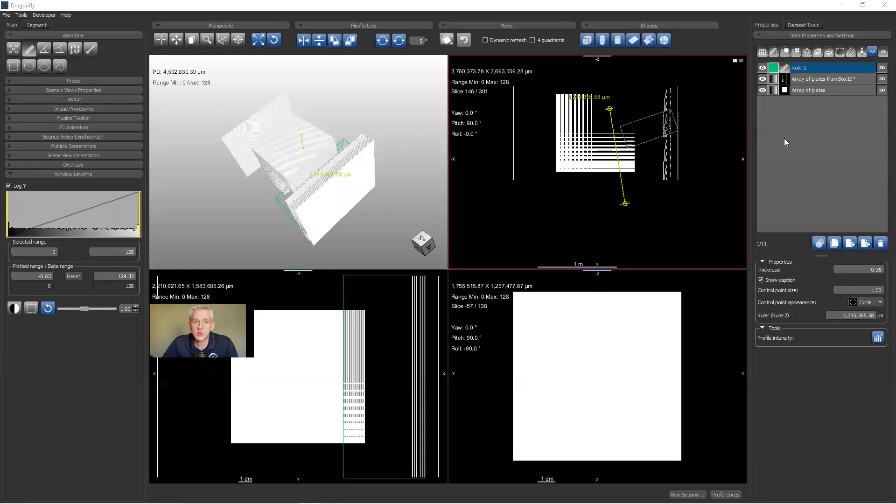
Create a box from the Array of plates from Box19 dataset and list all objects, including the hidden ones.
left_click(799, 91)
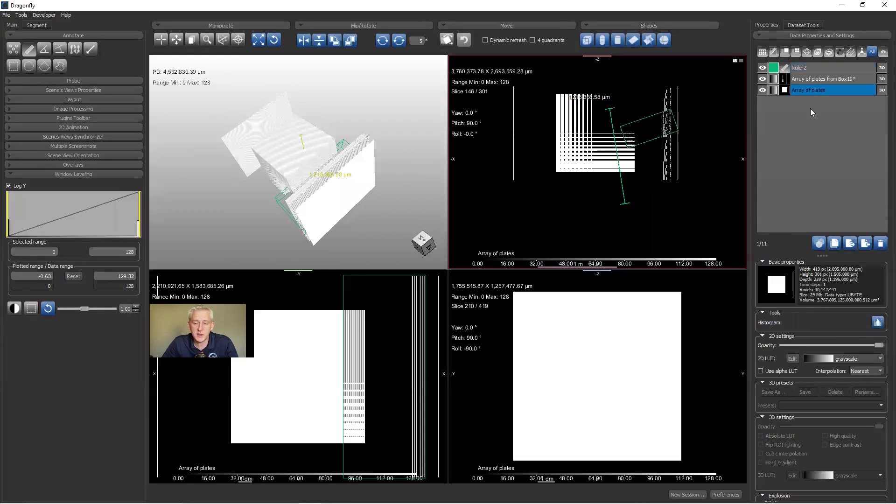
right_click(810, 107)
left_click(803, 97)
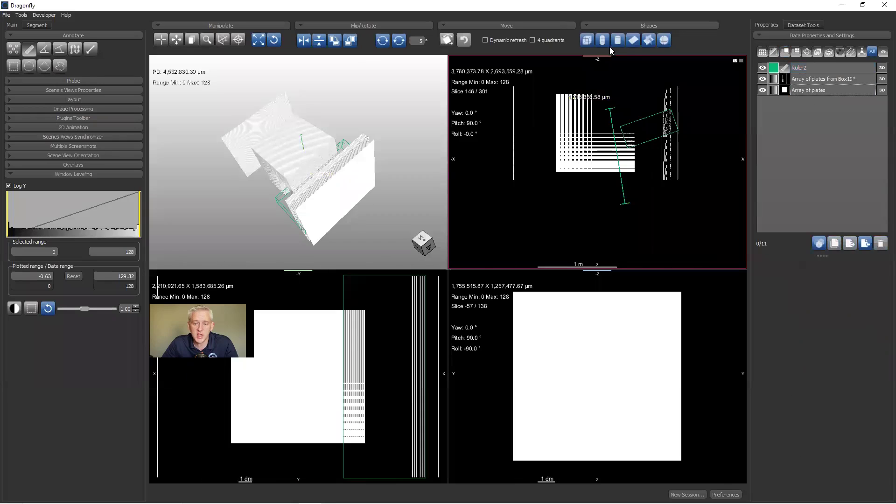
left_click(795, 80)
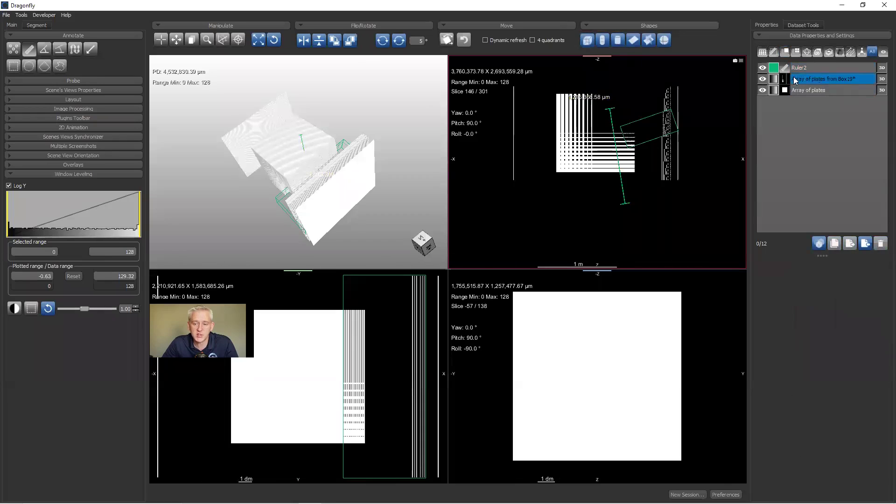
left_click(881, 53)
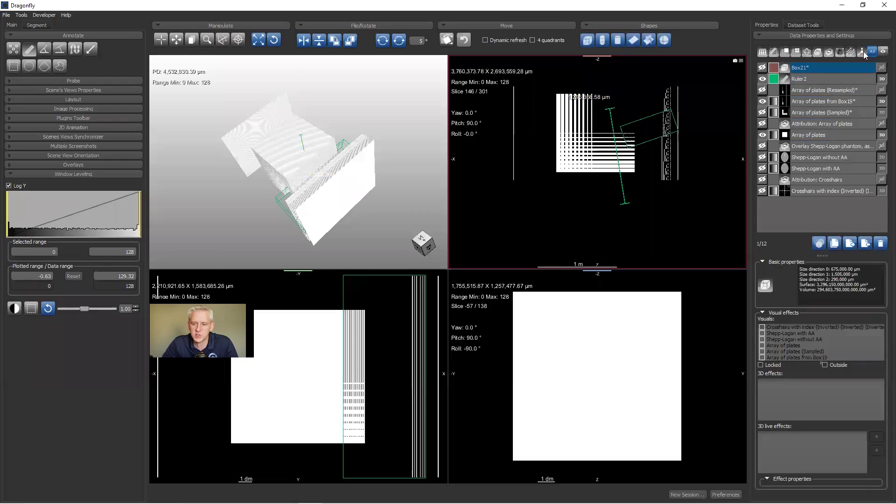
Inspect the name and dataset options for extracting a structured grid from the new box, and cancel the extraction.
right_click(809, 70)
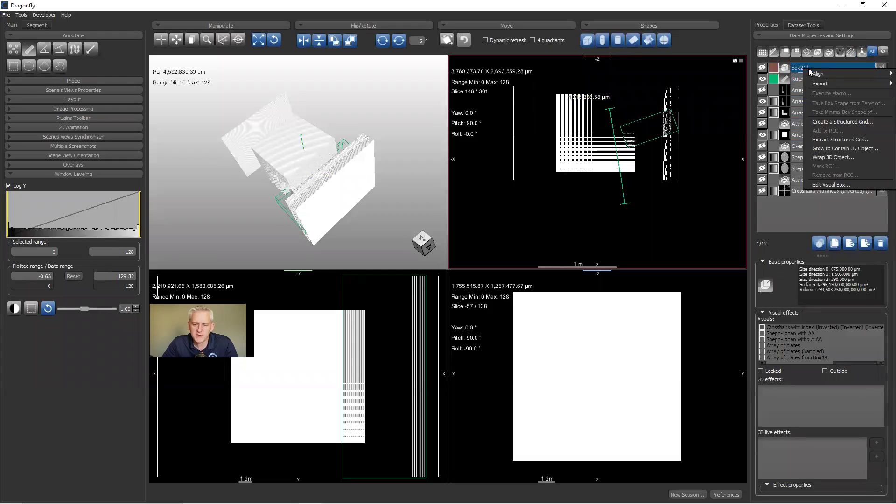
left_click(843, 140)
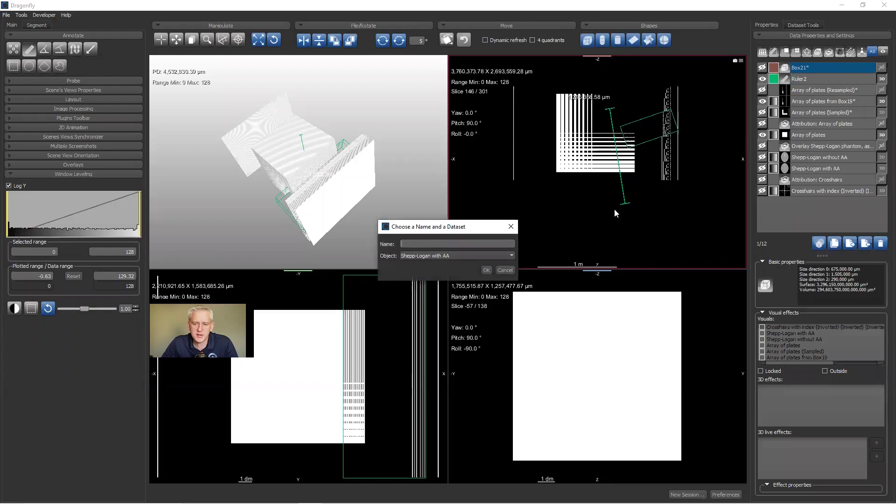
left_click(420, 257)
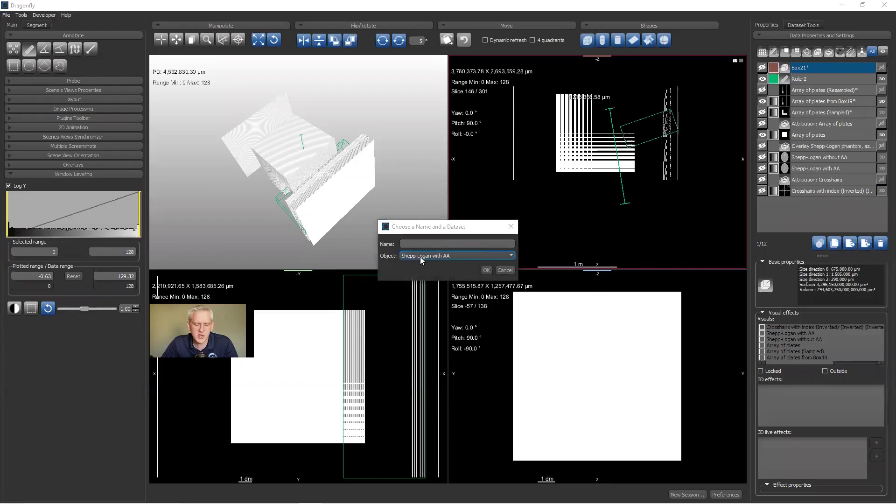
left_click(420, 259)
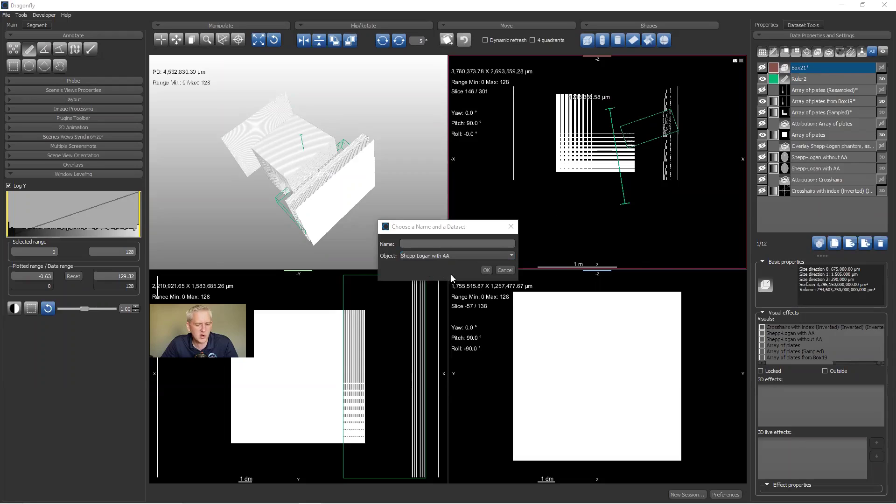
left_click(510, 227)
Check the modify and transform options of Array of plates from Box19, and review the Dataset Sampler's sizing and sampling options.
left_click(803, 79)
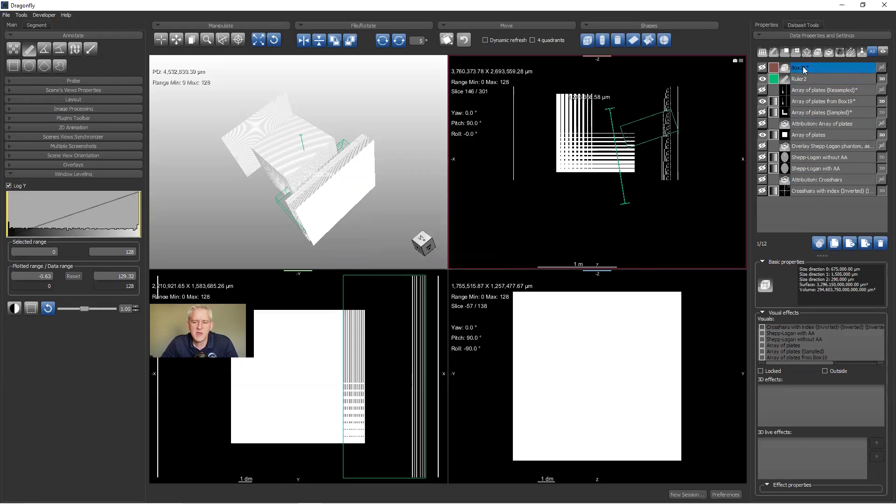
left_click(800, 103)
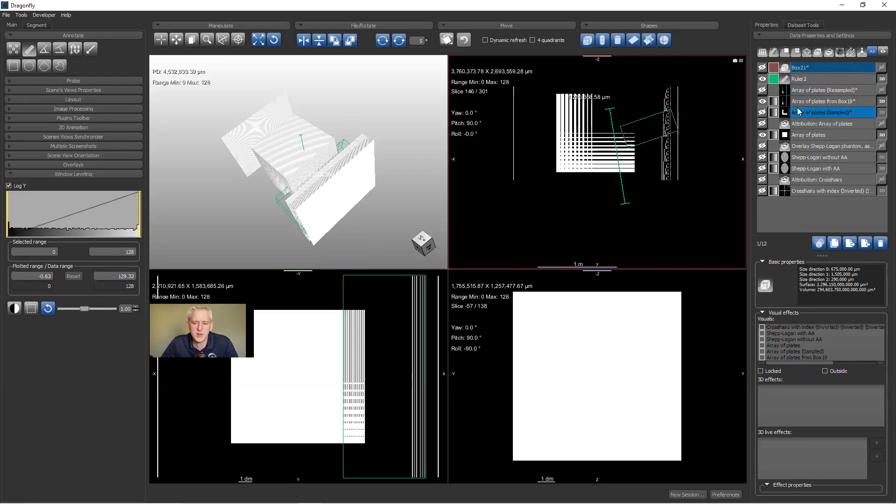
right_click(801, 106)
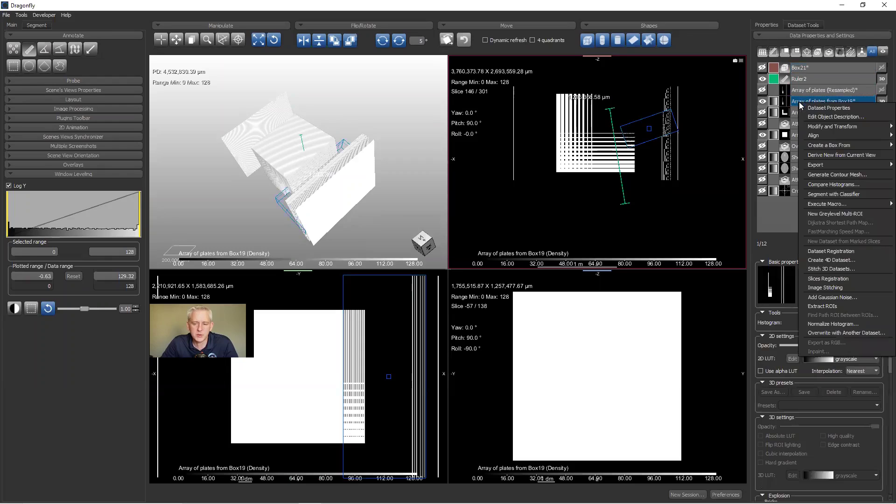
mouse_move(835, 126)
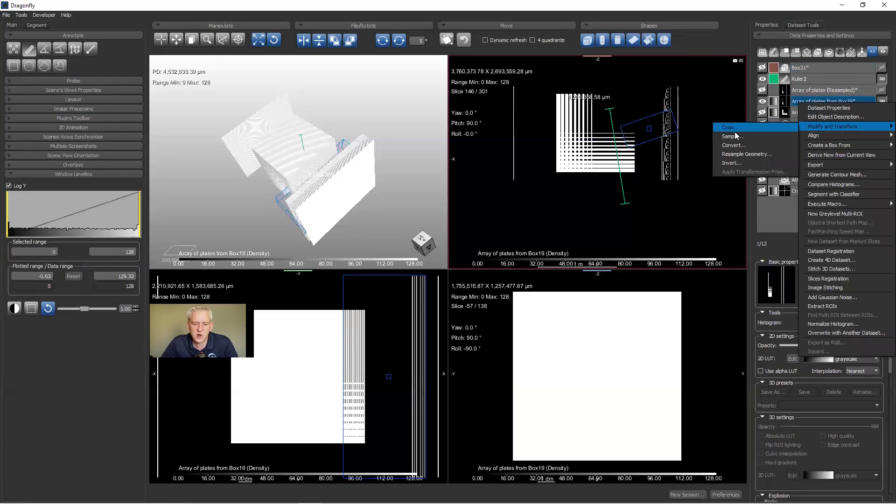
key("Escape")
left_click(800, 27)
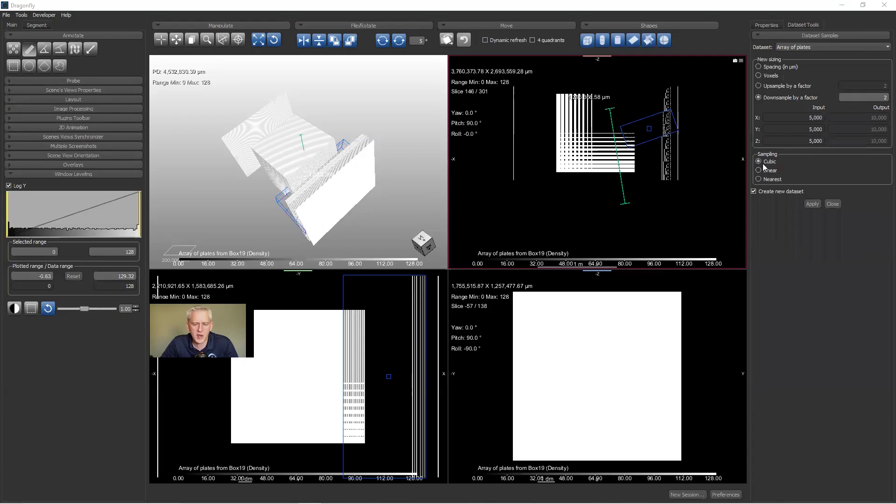
left_click(833, 204)
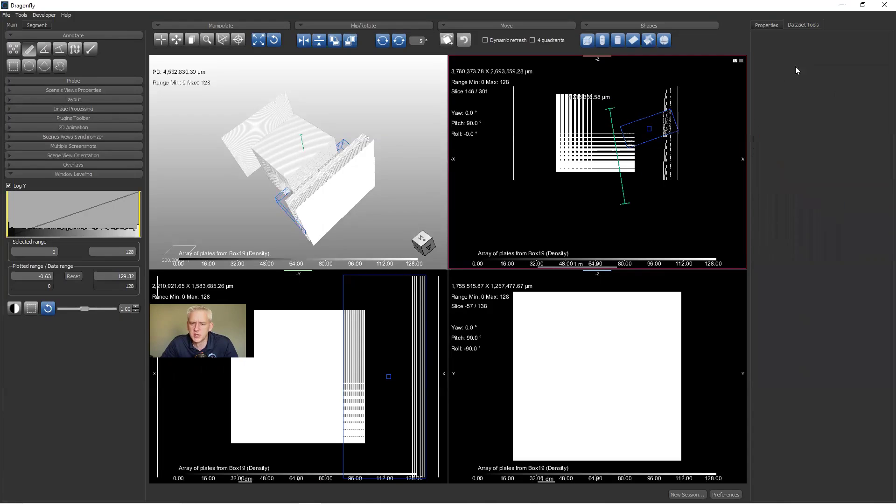
Examine the geometry and voxel spacing in the dataset properties of Array of plates from Box19, and close them.
left_click(765, 25)
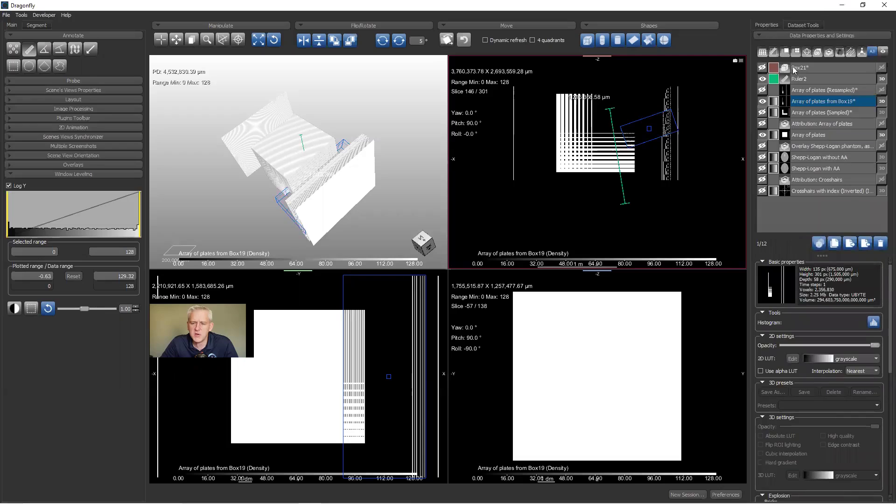
right_click(804, 103)
left_click(820, 108)
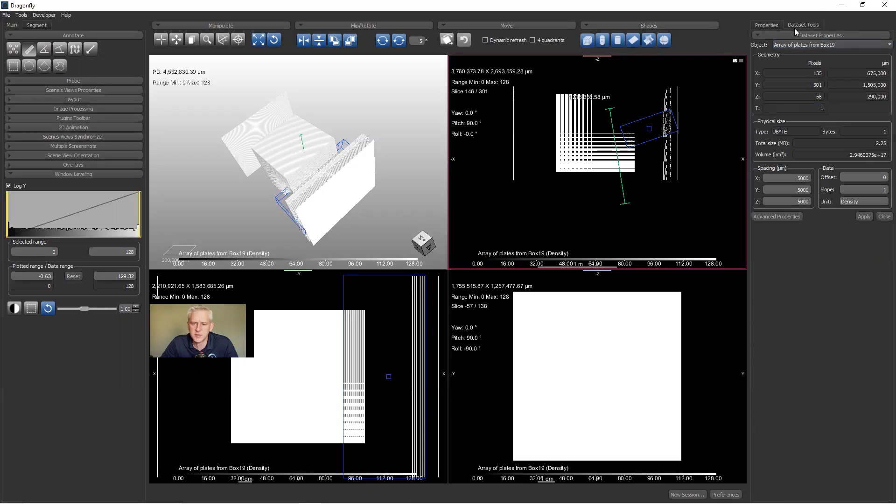
double_click(791, 178)
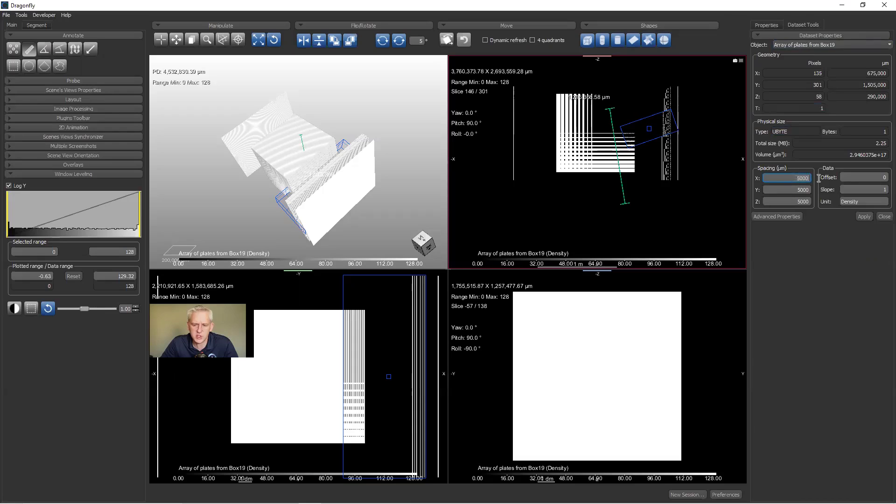
left_click(885, 217)
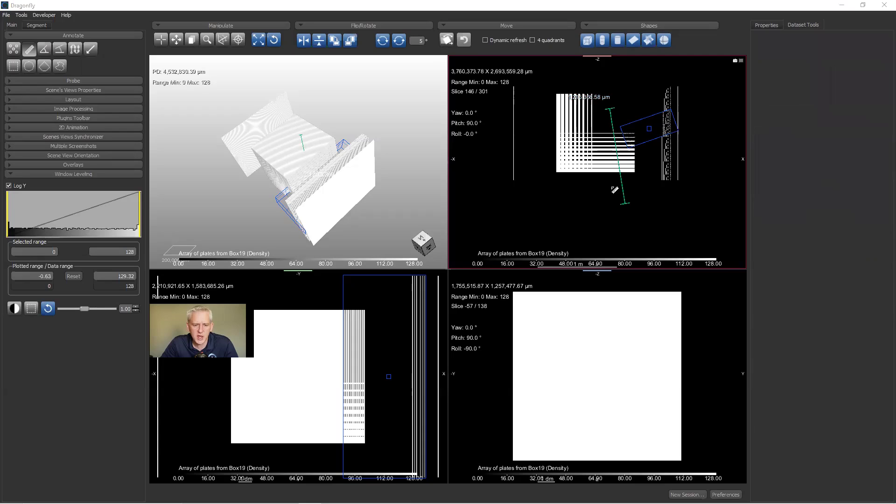